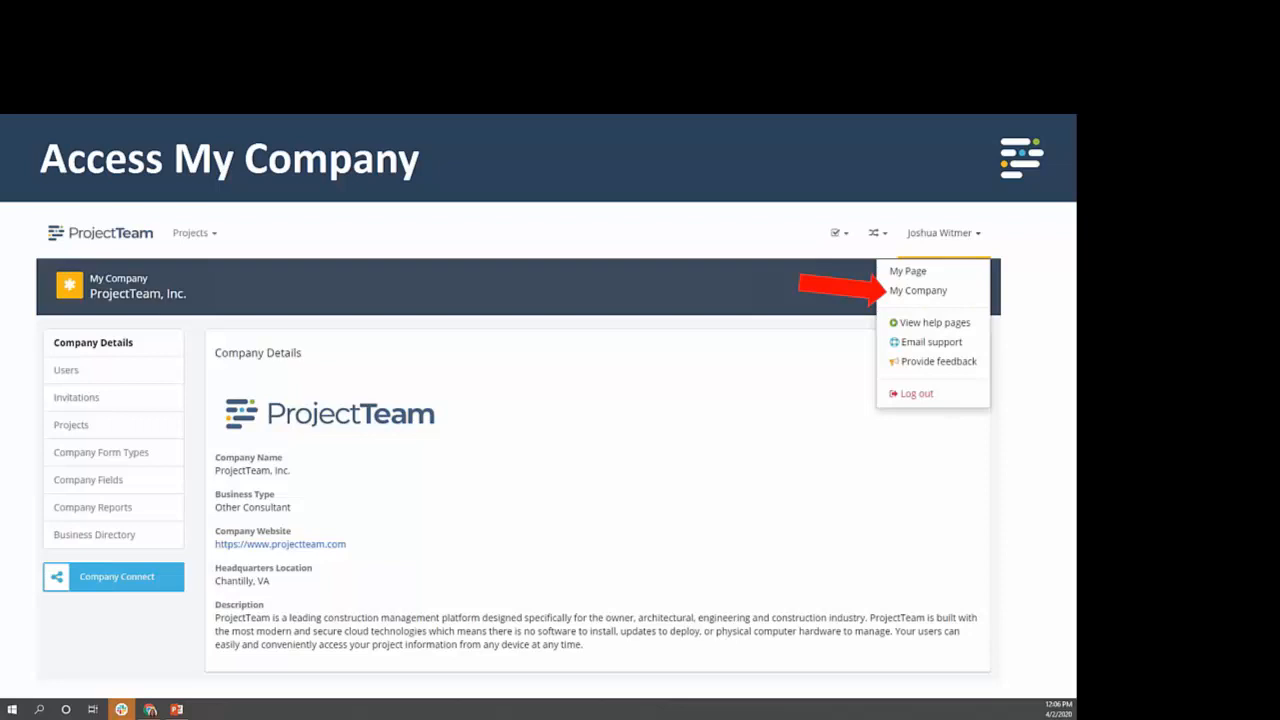
{"action": "left_click", "coordinate": [742, 307]}
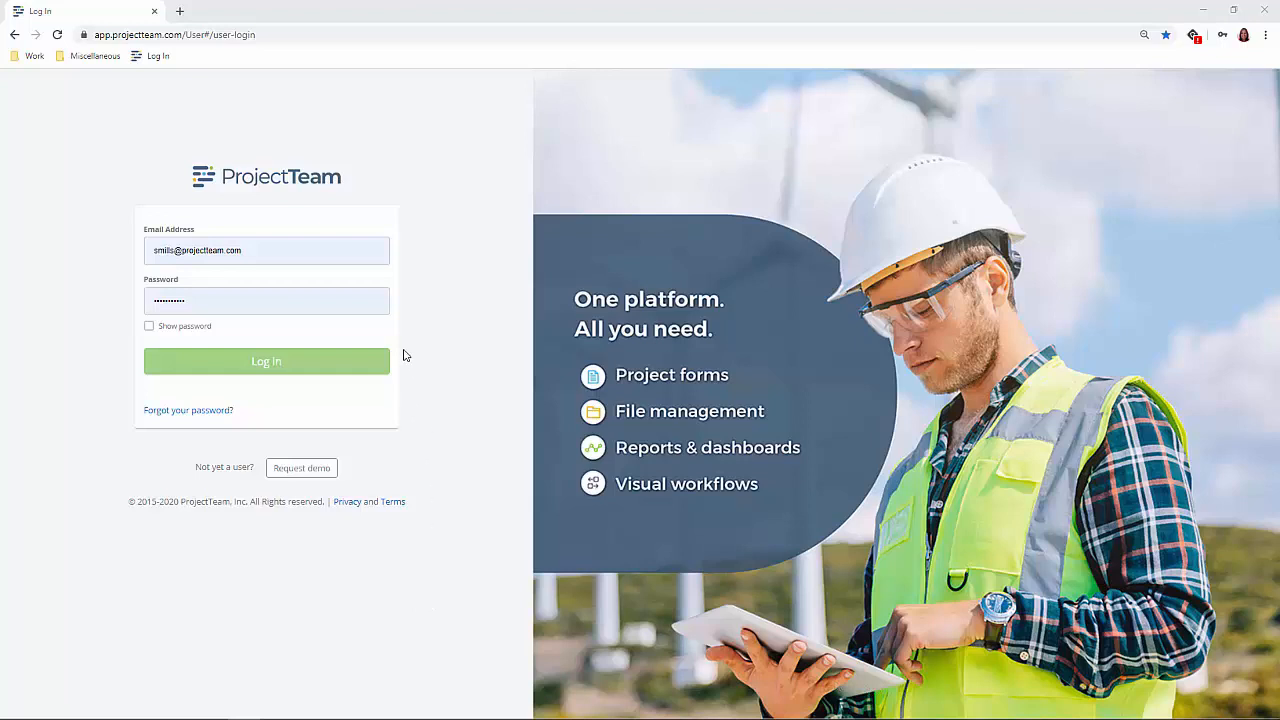
- Log in with the prefilled credentials and open the My Company page
{"action": "left_click", "coordinate": [314, 359]}
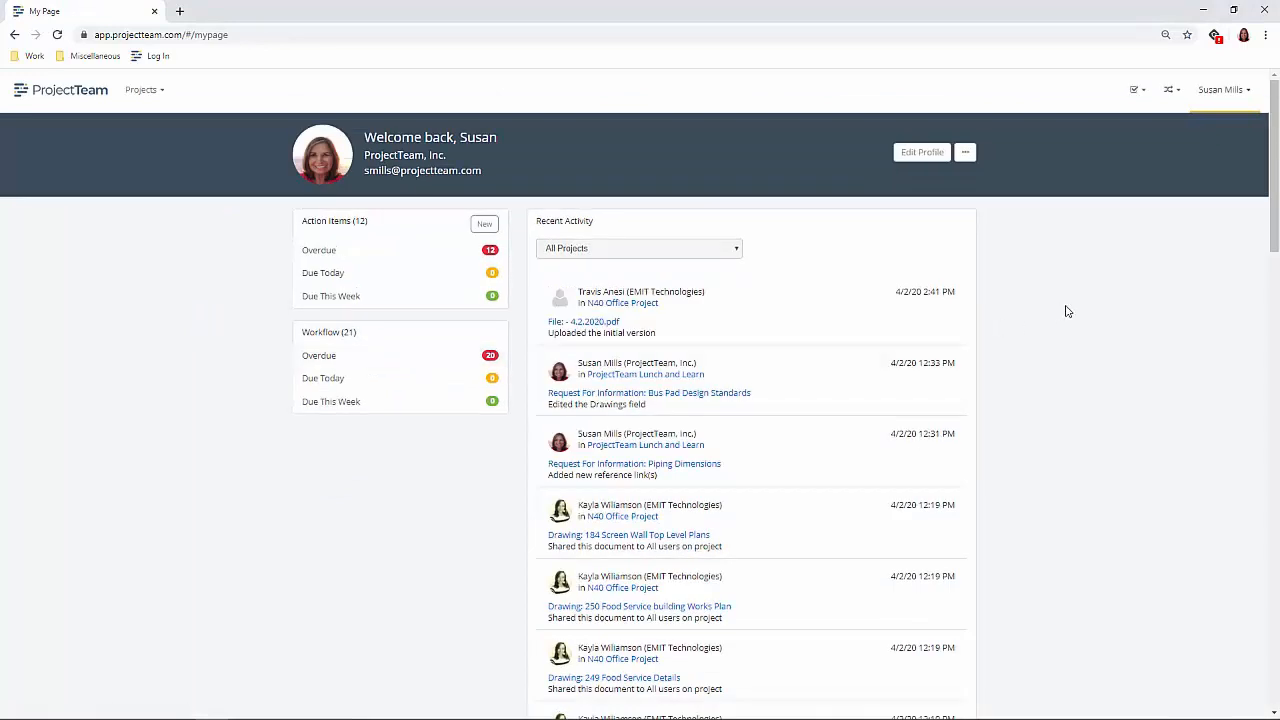
{"action": "left_click", "coordinate": [1252, 93]}
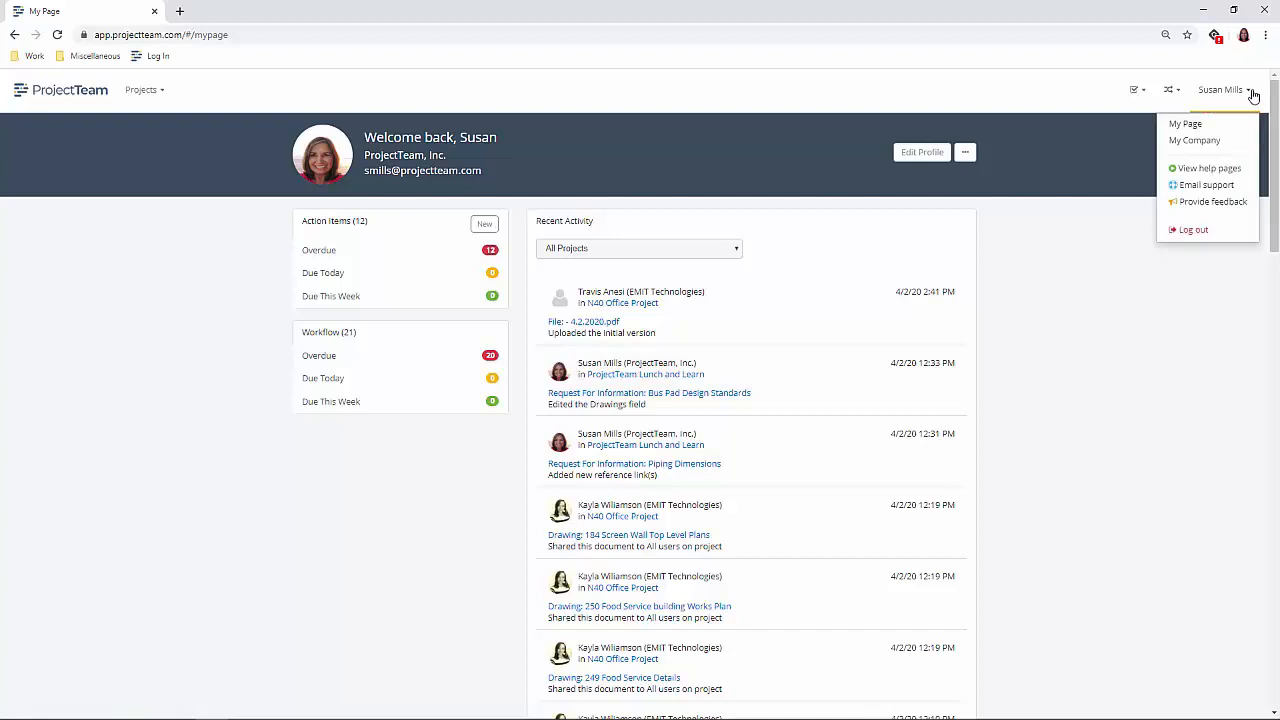
{"action": "left_click", "coordinate": [1226, 141]}
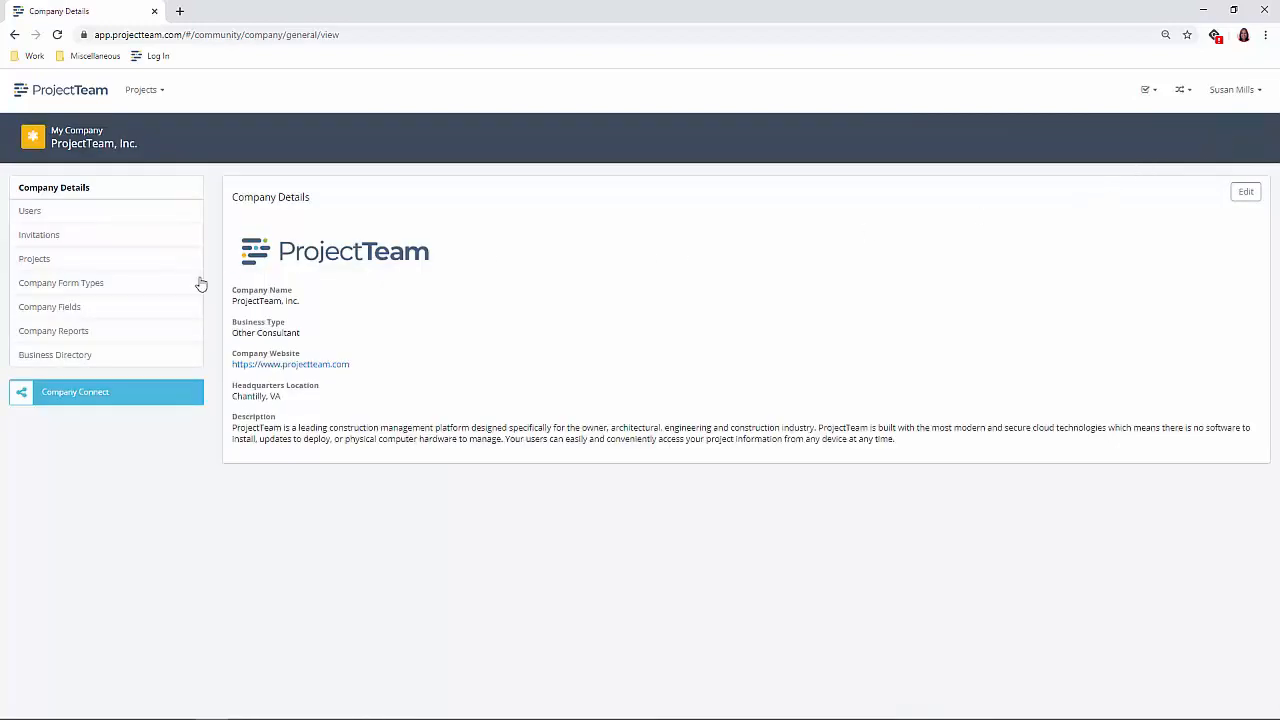
- Search the company form types for "req" and open Requests For Information
{"action": "left_click", "coordinate": [101, 288]}
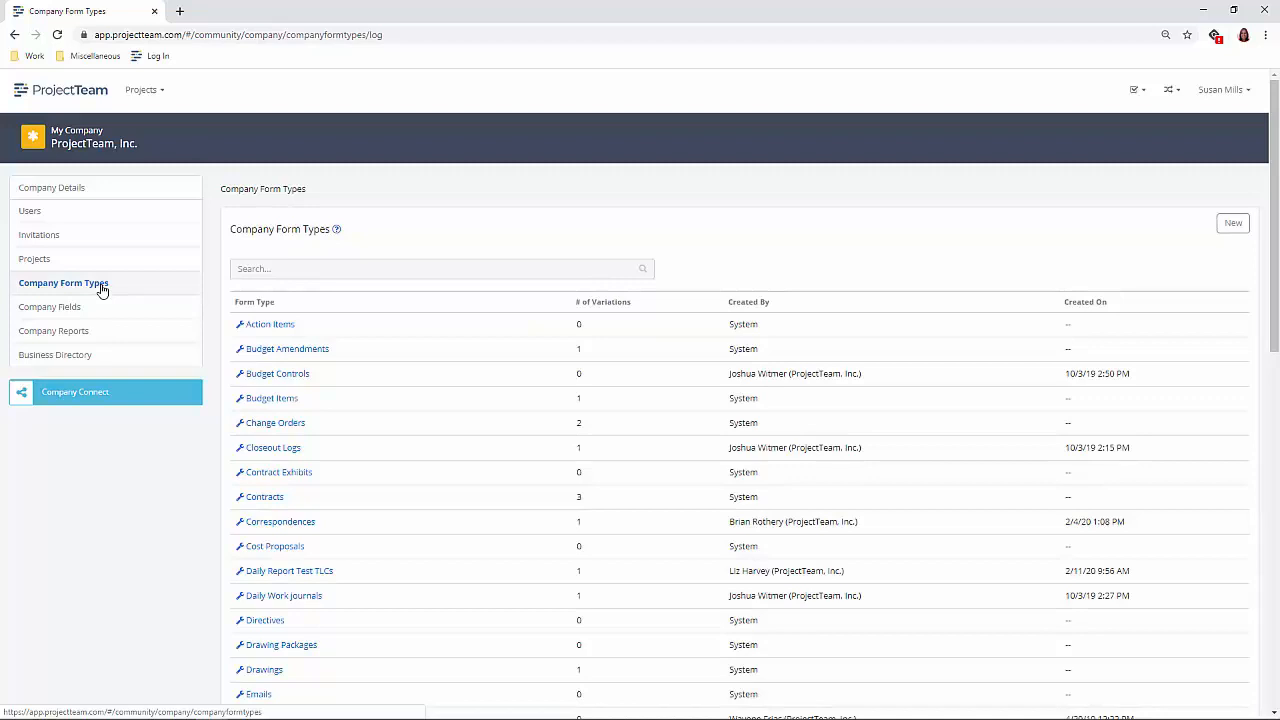
{"action": "left_click", "coordinate": [240, 269]}
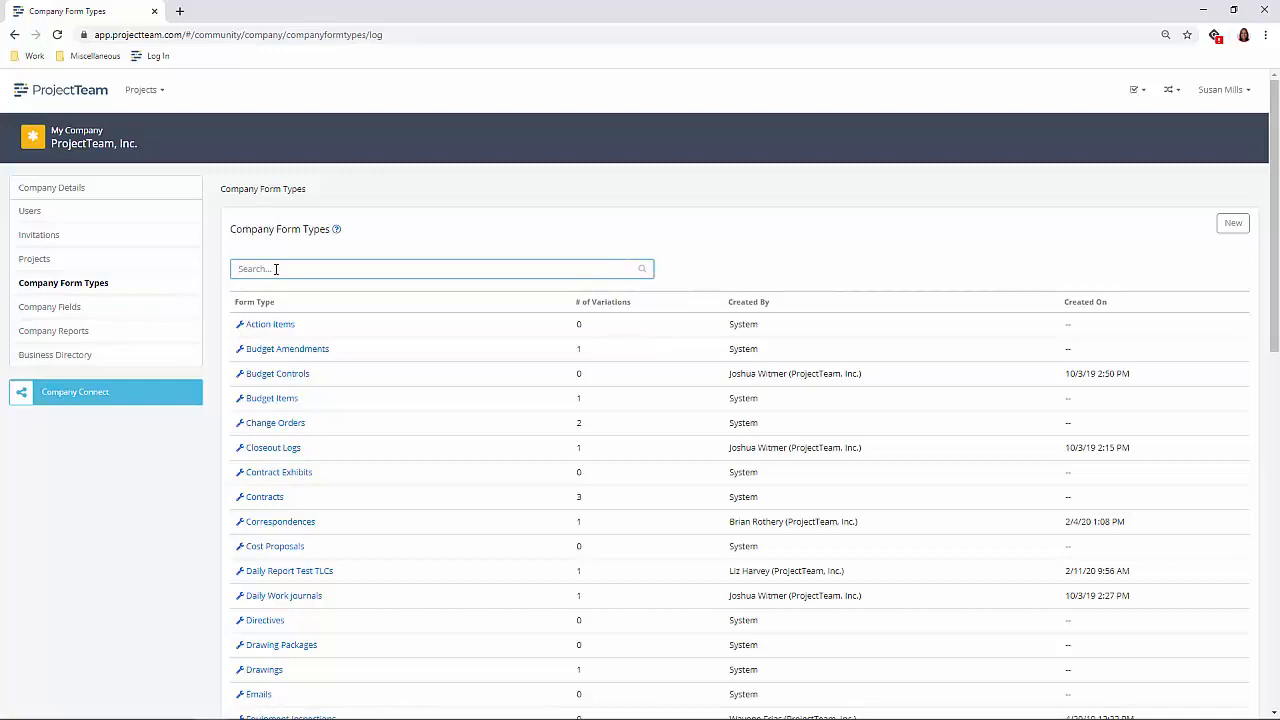
{"action": "type", "text": "req"}
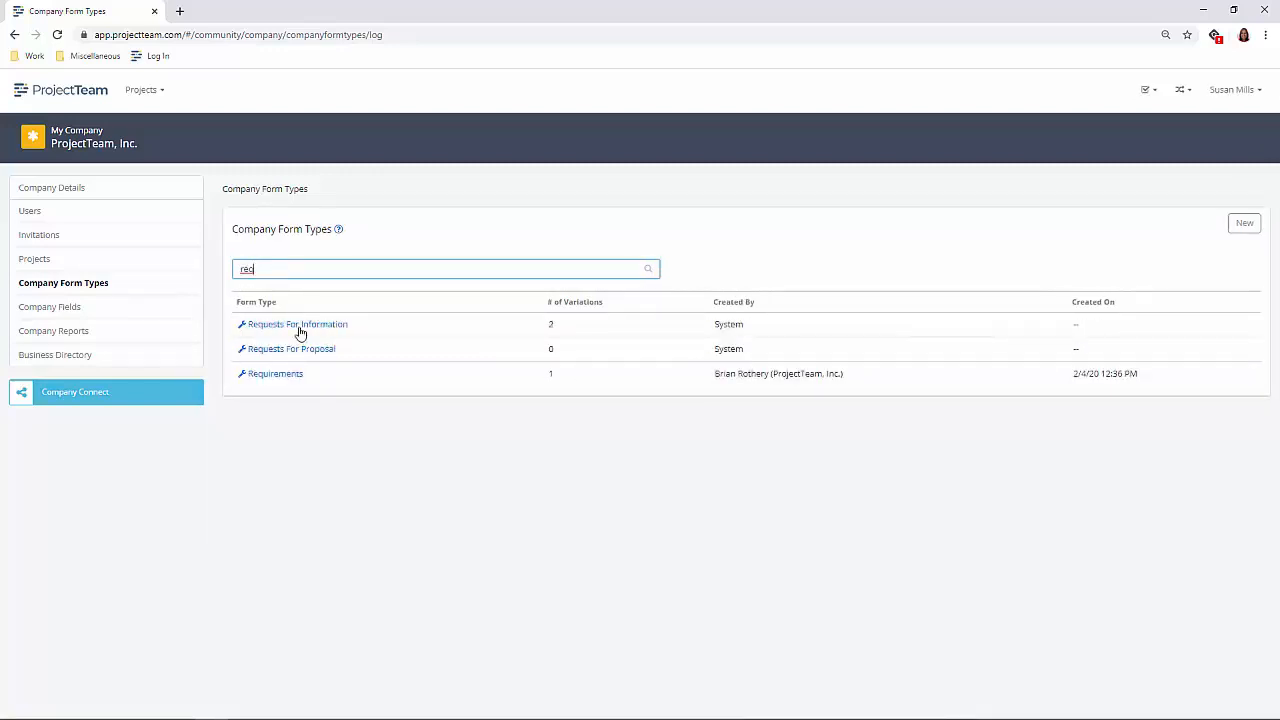
{"action": "left_click", "coordinate": [314, 333]}
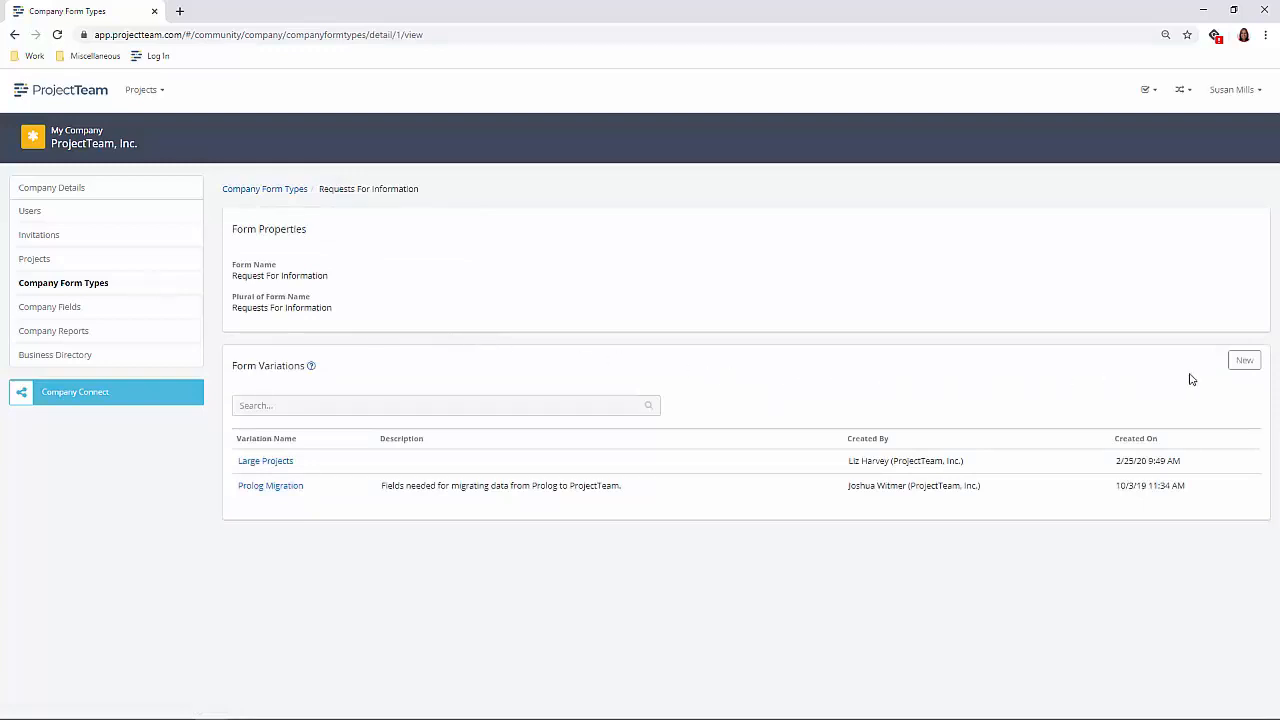
- Create and save a new form variation named "Small Projects" for Requests For Information
{"action": "left_click", "coordinate": [1243, 362]}
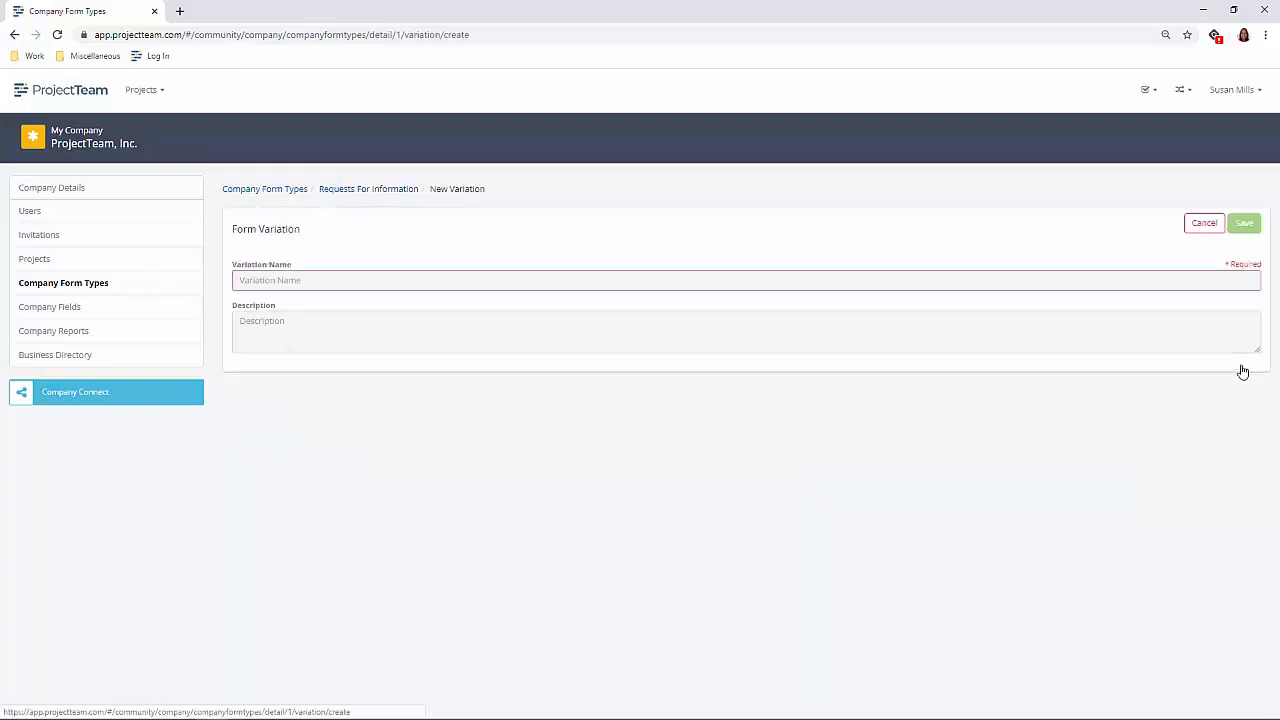
{"action": "left_click", "coordinate": [347, 280]}
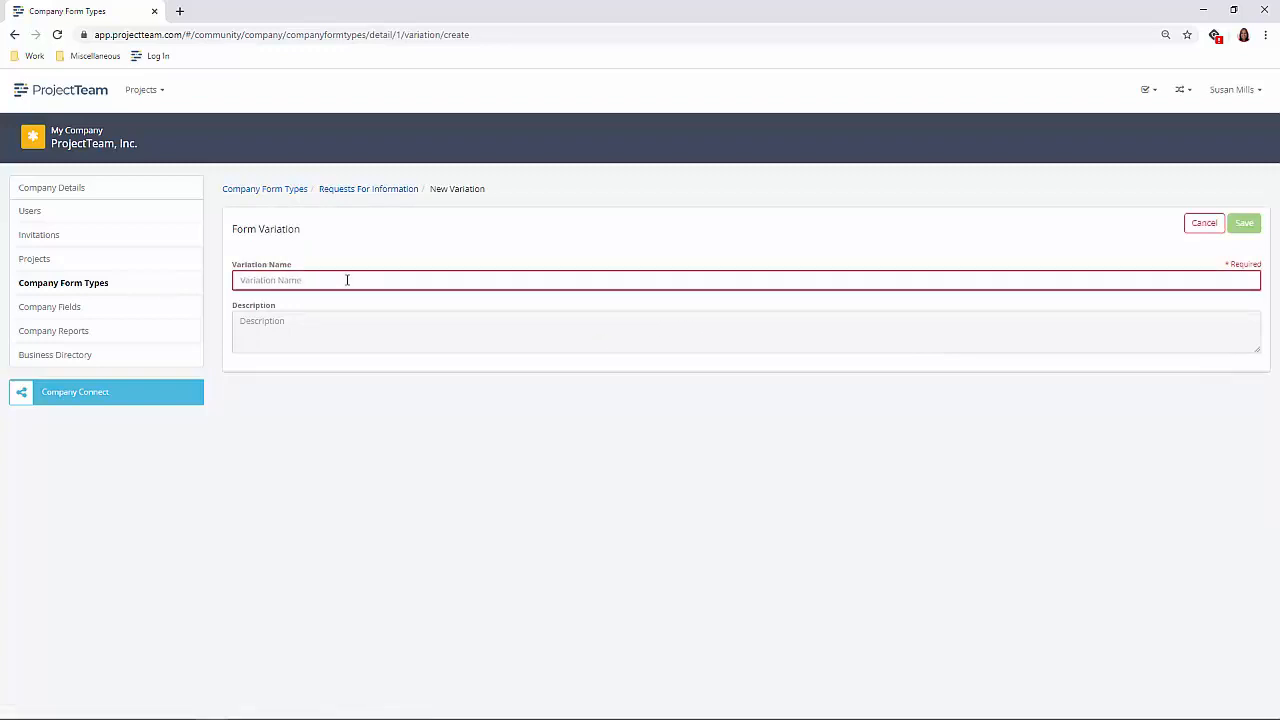
{"action": "type", "text": "Small Projects"}
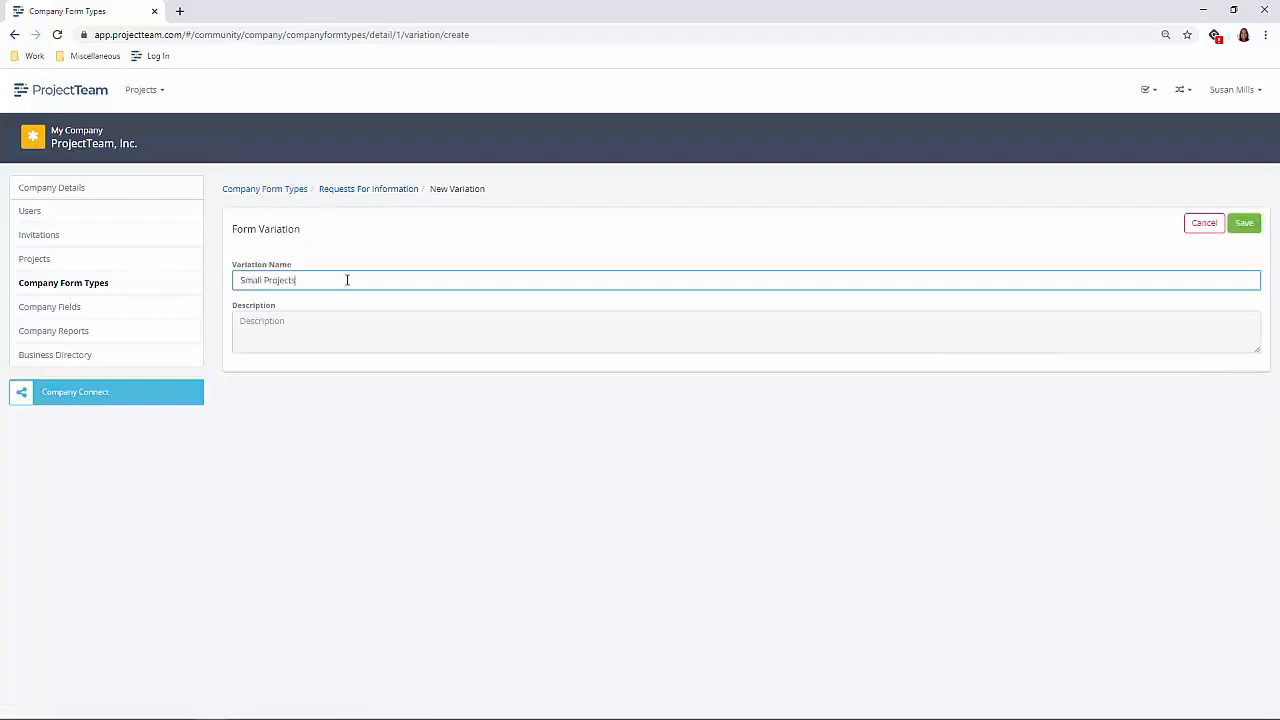
{"action": "left_click", "coordinate": [1242, 226]}
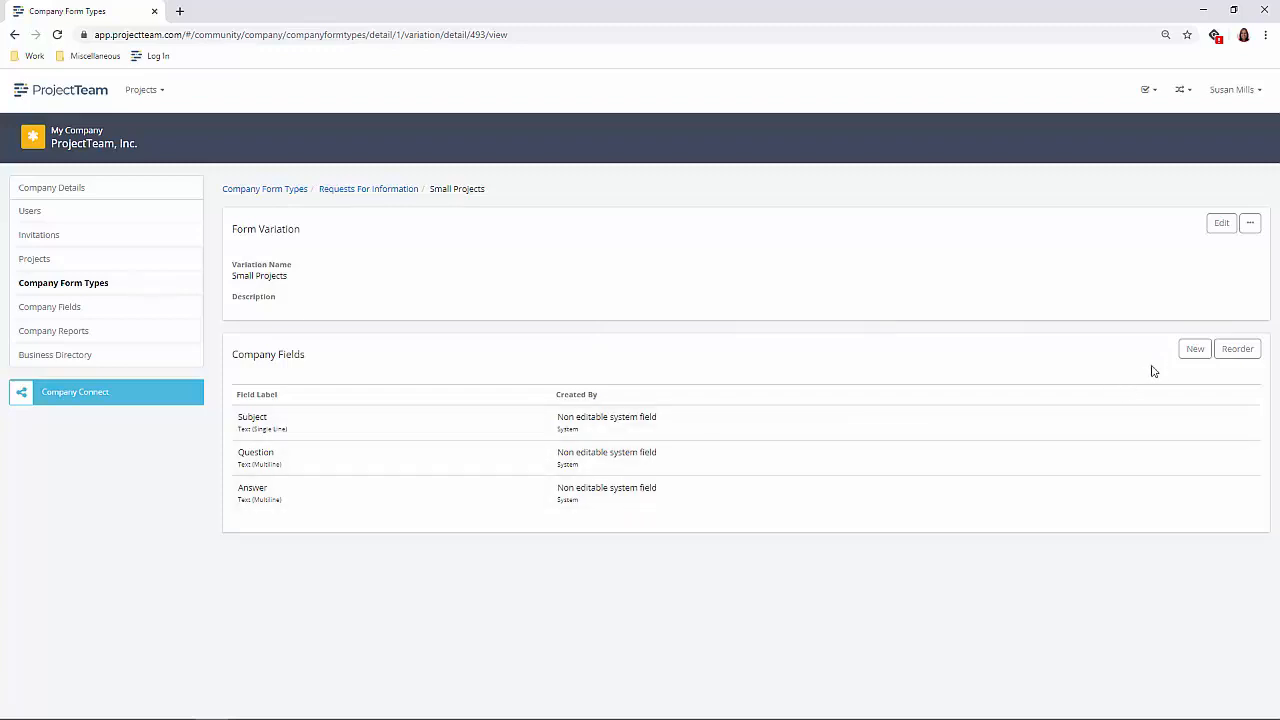
- Add a Date field labelled "Creation Date" to the Small Projects variation, saving it and starting another new field
{"action": "left_click", "coordinate": [1194, 352]}
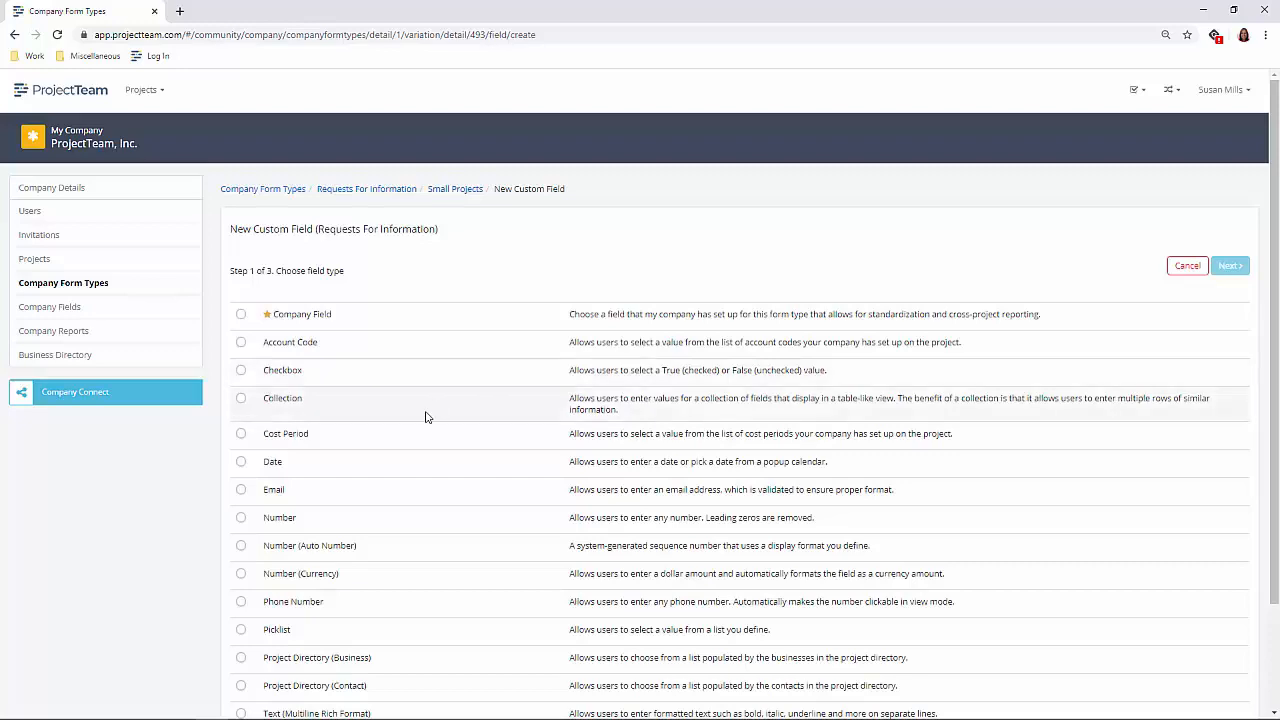
{"action": "left_click", "coordinate": [241, 461]}
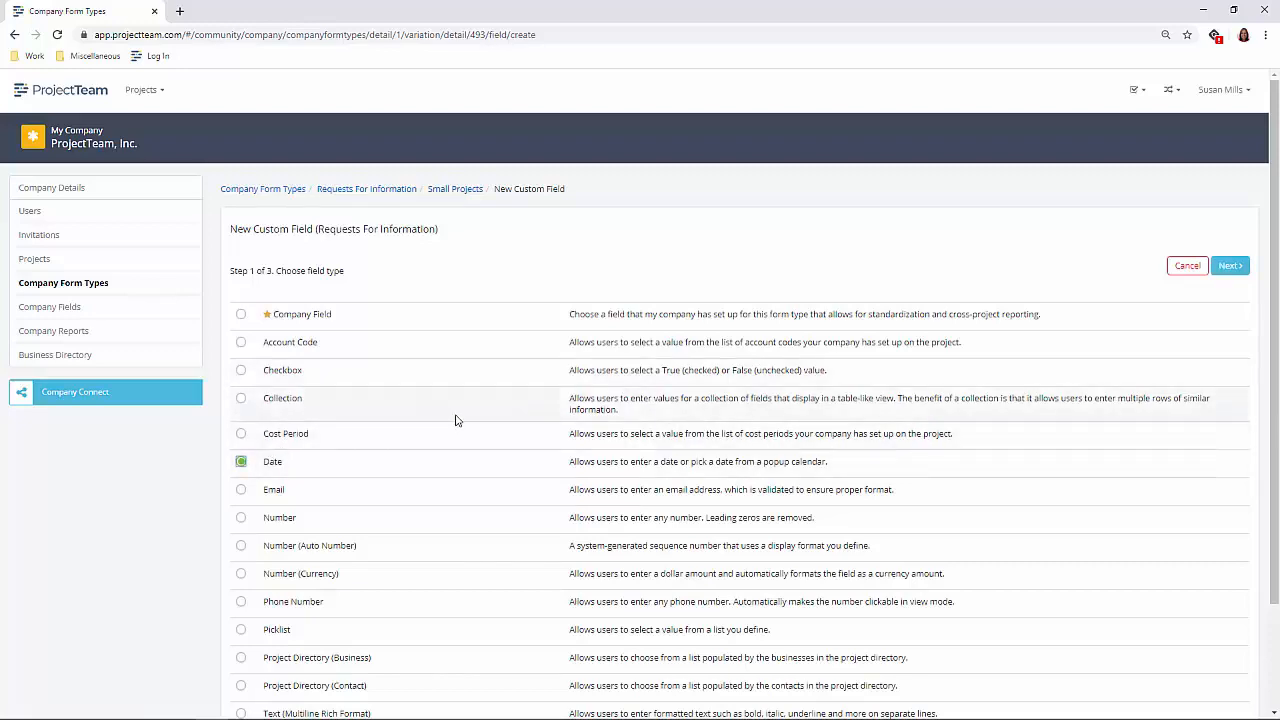
{"action": "scroll", "coordinate": [456, 420], "scroll_direction": "down", "scroll_amount": 2}
{"action": "scroll", "coordinate": [456, 420], "scroll_direction": "up", "scroll_amount": 2}
{"action": "left_click", "coordinate": [1228, 268]}
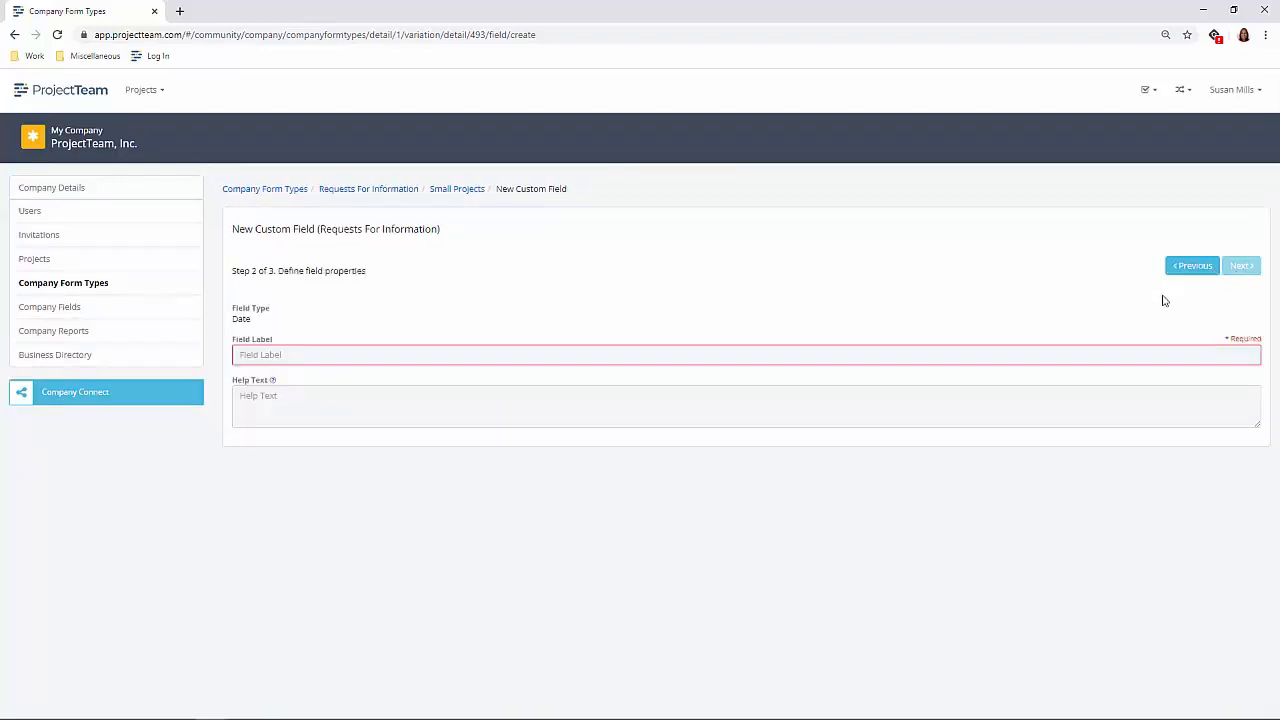
{"action": "left_click", "coordinate": [446, 355]}
{"action": "type", "text": "Creation Date"}
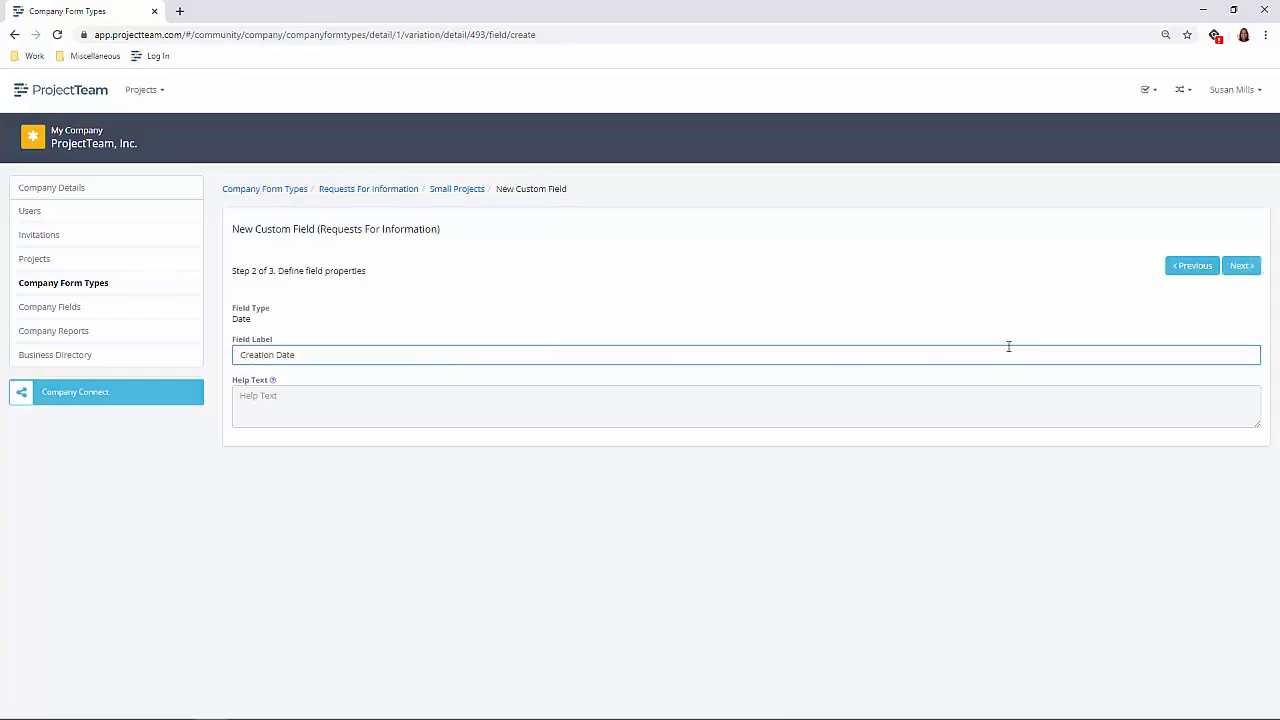
{"action": "left_click", "coordinate": [1241, 268]}
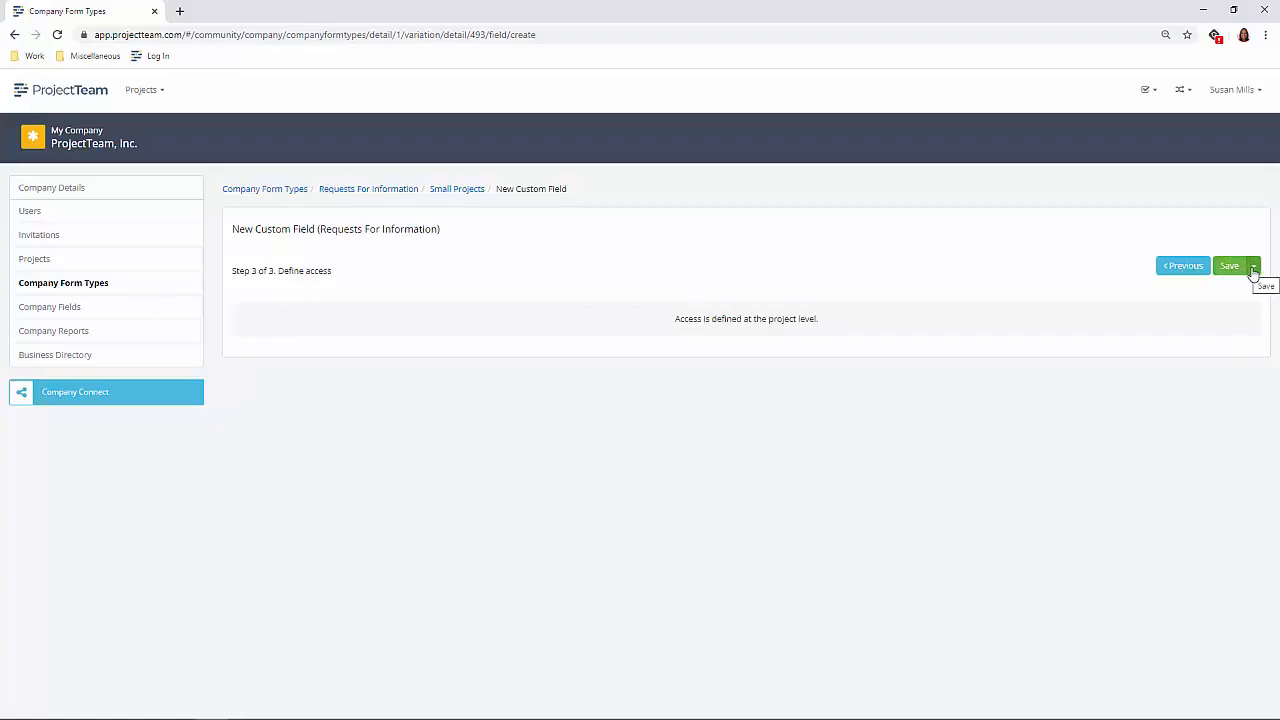
{"action": "left_click", "coordinate": [1253, 271]}
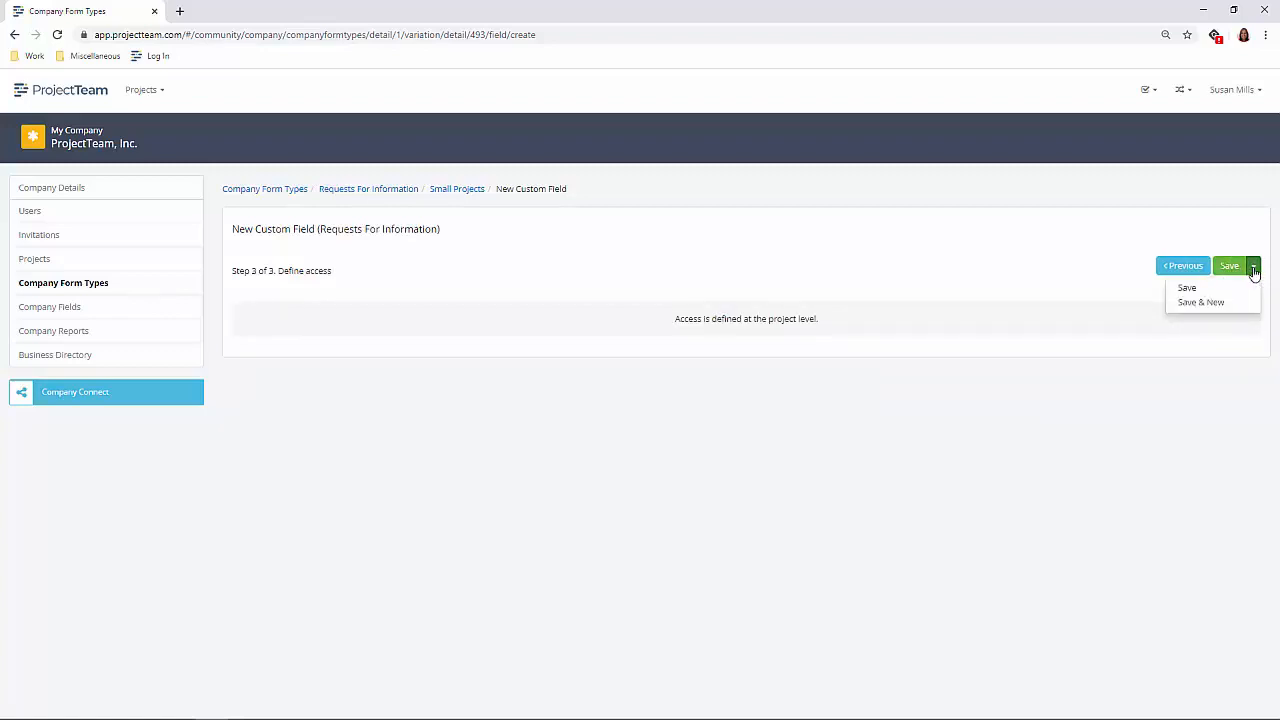
{"action": "left_click", "coordinate": [1203, 309]}
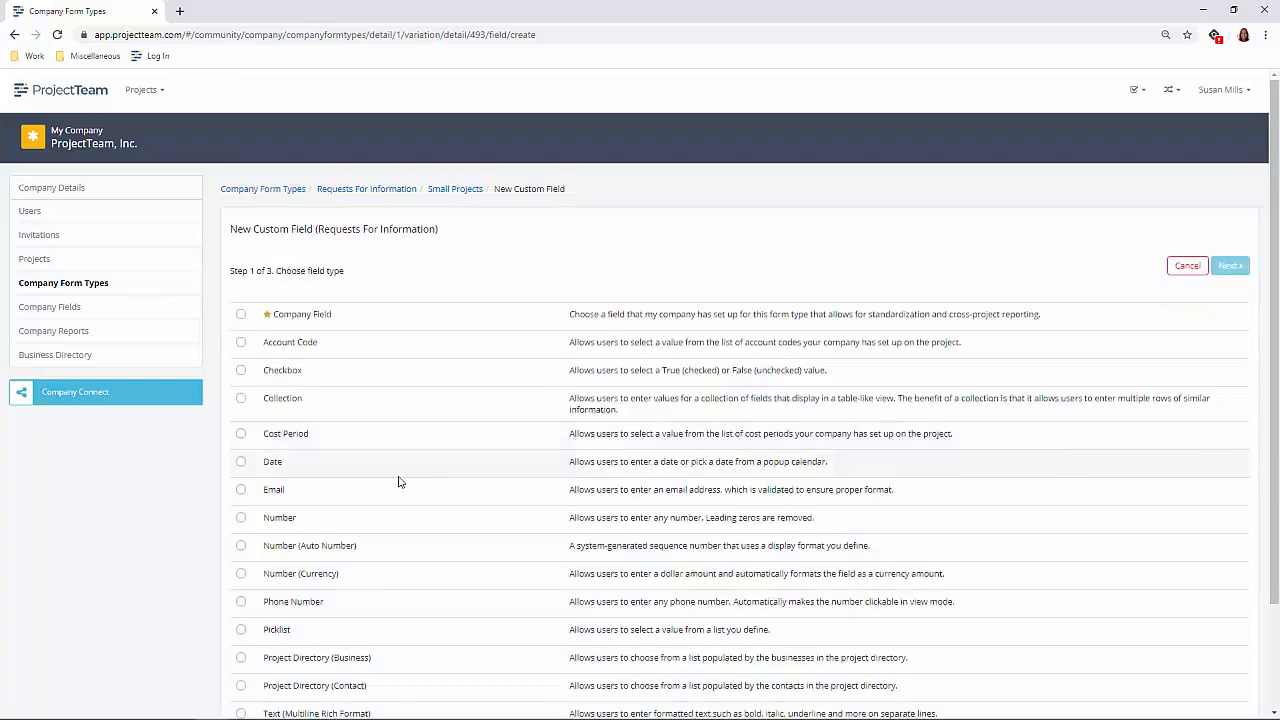
- Add a field of type Number labelled "RFI Number" to the Small Projects variation
{"action": "left_click", "coordinate": [240, 518]}
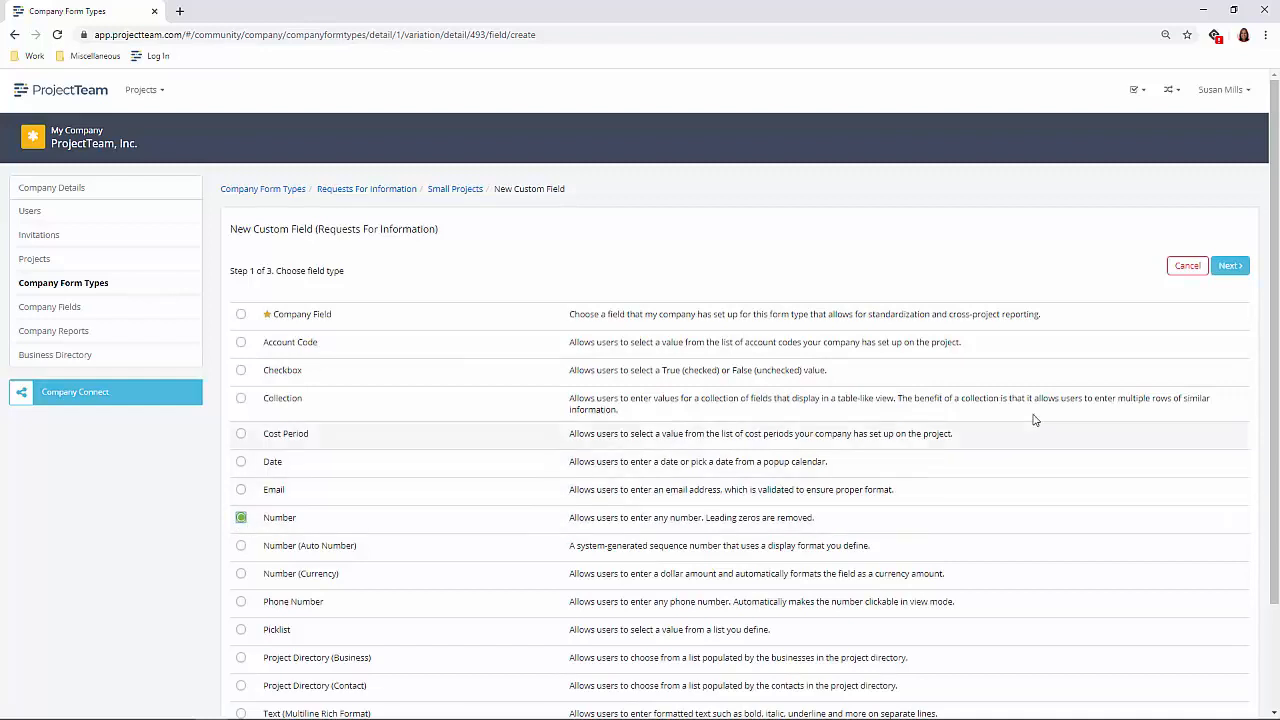
{"action": "left_click", "coordinate": [1229, 266]}
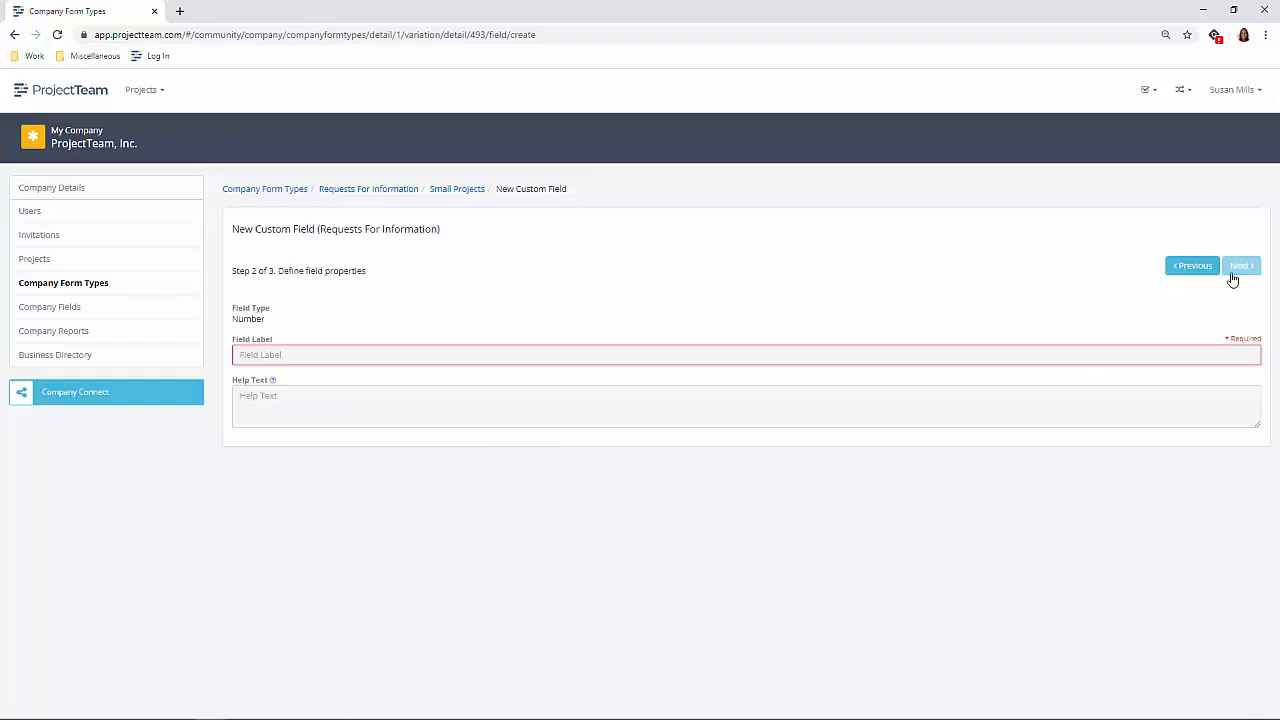
{"action": "left_click", "coordinate": [300, 354]}
{"action": "type", "text": "RFI #"}
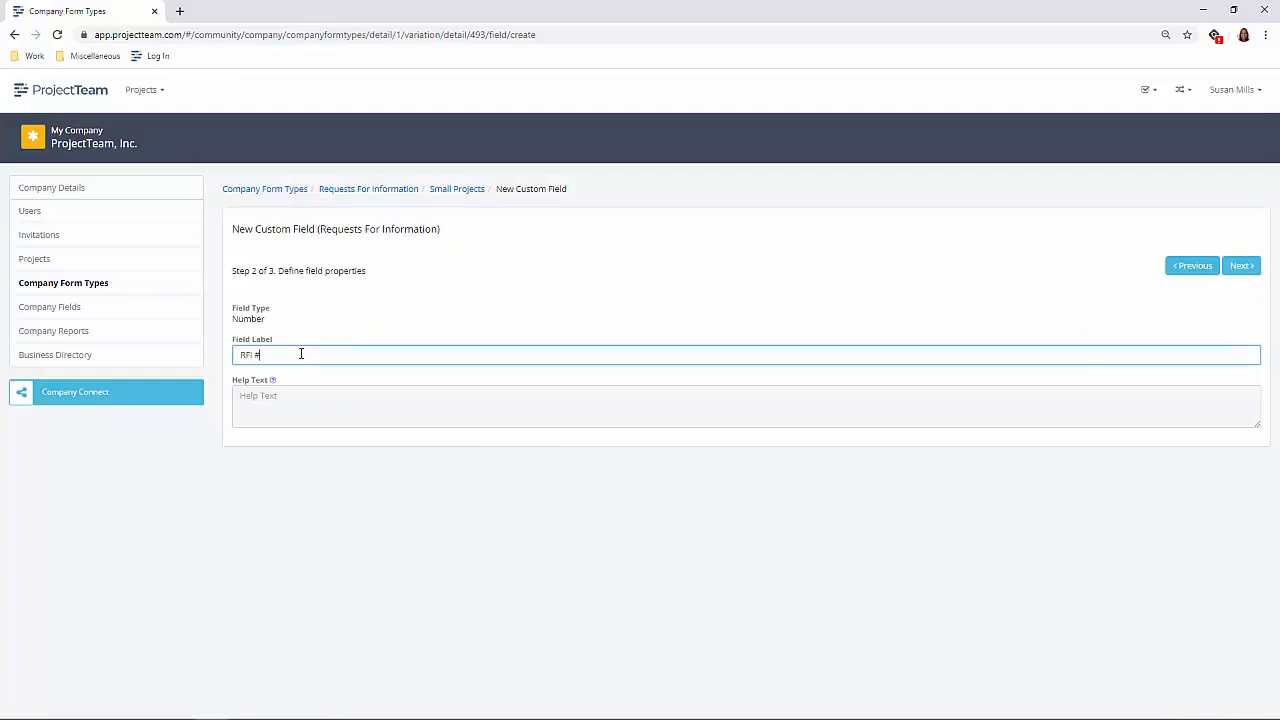
{"action": "type", "text": " Number"}
{"action": "left_click", "coordinate": [1236, 267]}
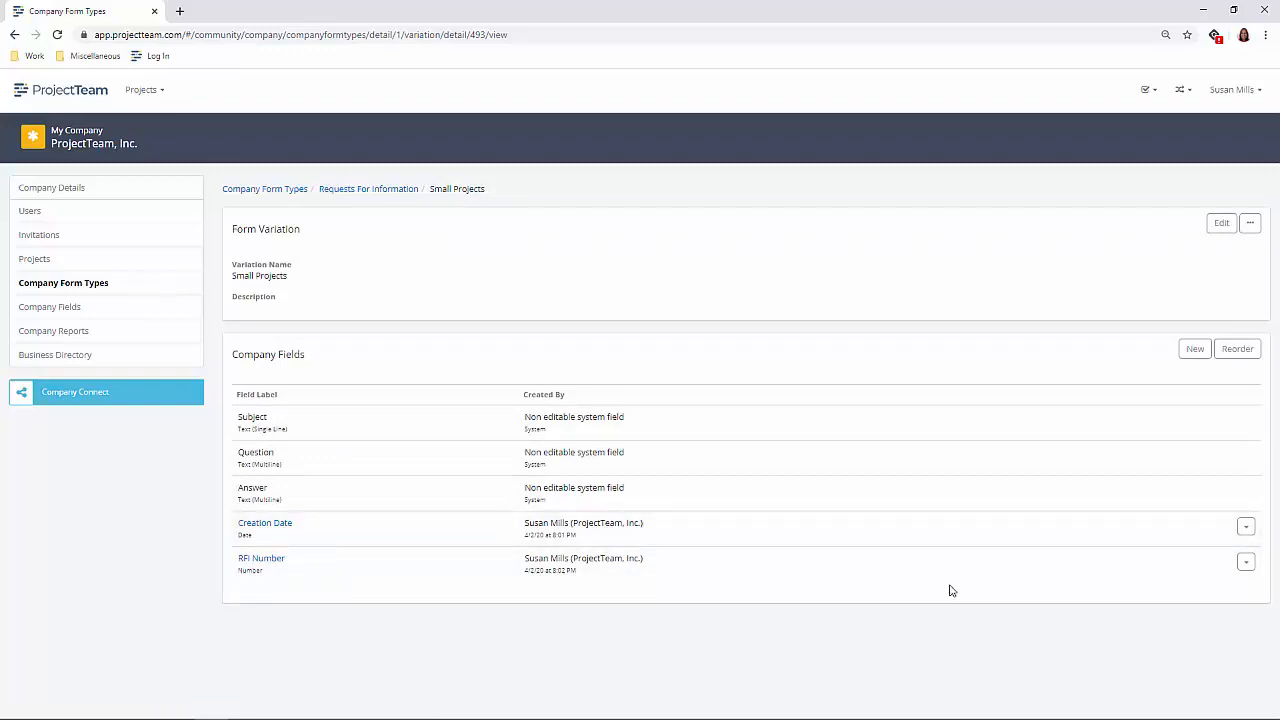
- Add a Project Directory (Contact) field labelled "Question Source", saving it and starting another new field
{"action": "left_click", "coordinate": [1194, 350]}
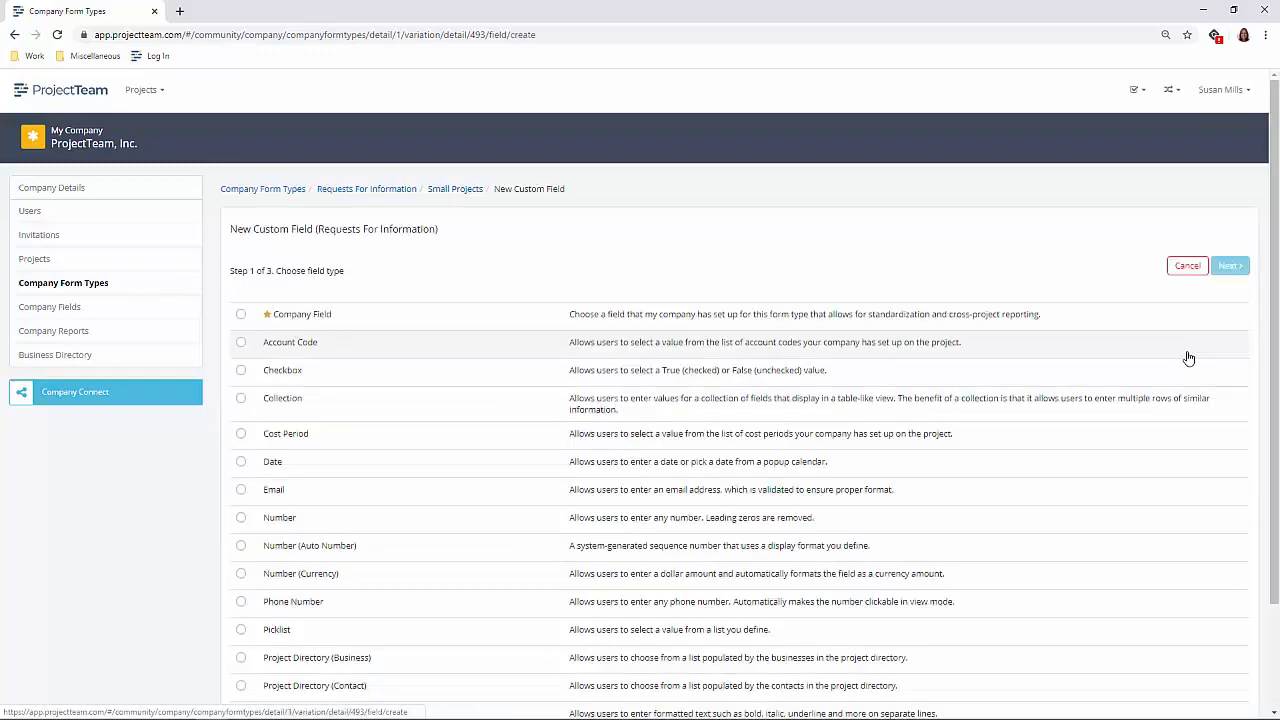
{"action": "scroll", "coordinate": [404, 471], "scroll_direction": "down", "scroll_amount": 2}
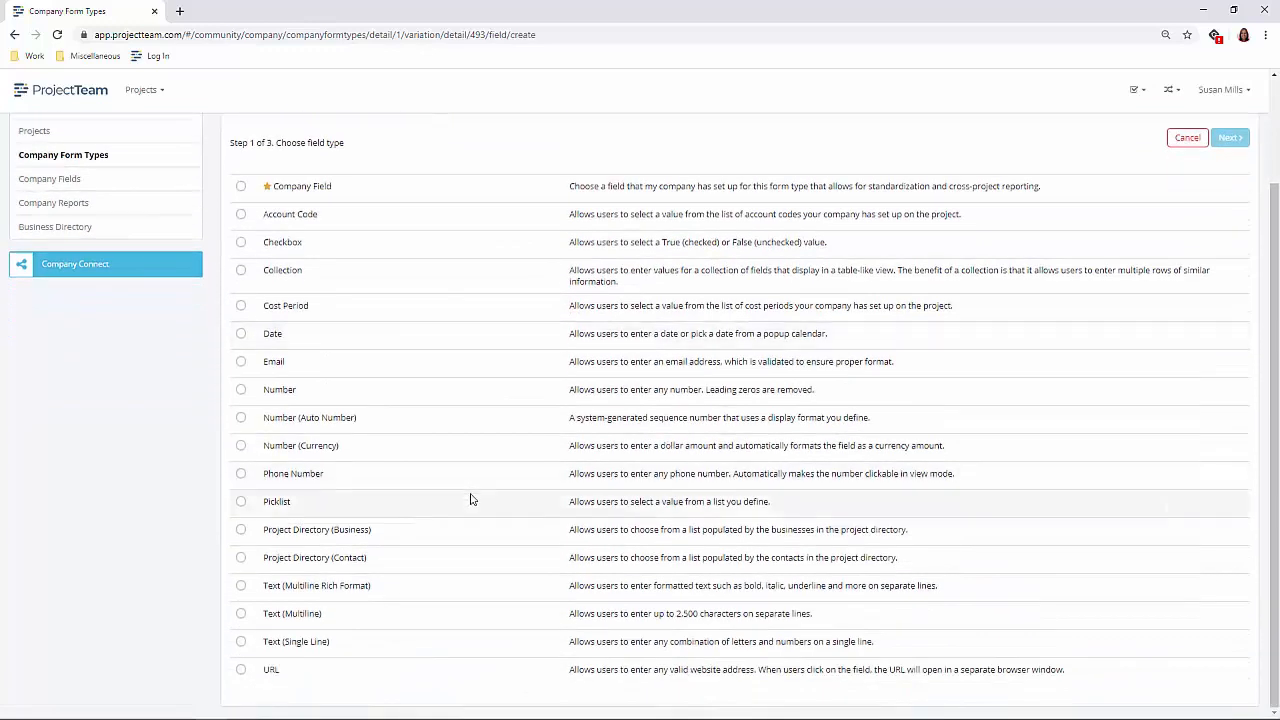
{"action": "left_click", "coordinate": [240, 559]}
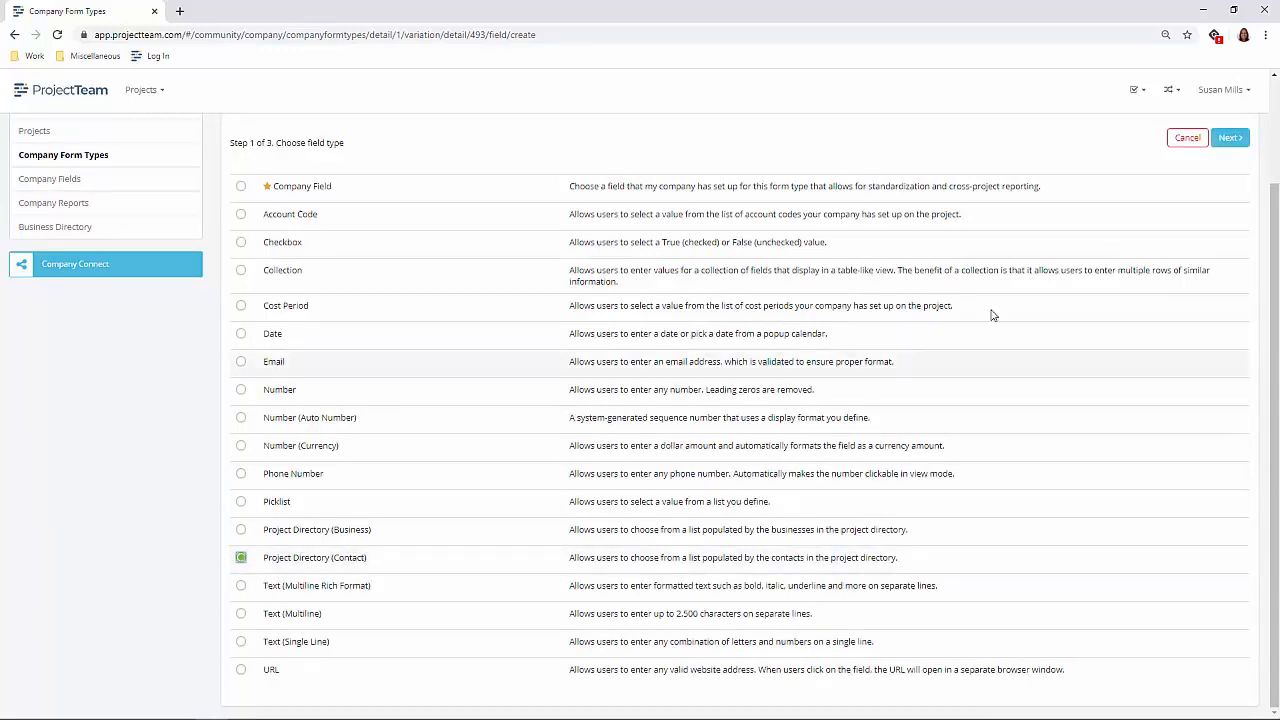
{"action": "left_click", "coordinate": [1228, 146]}
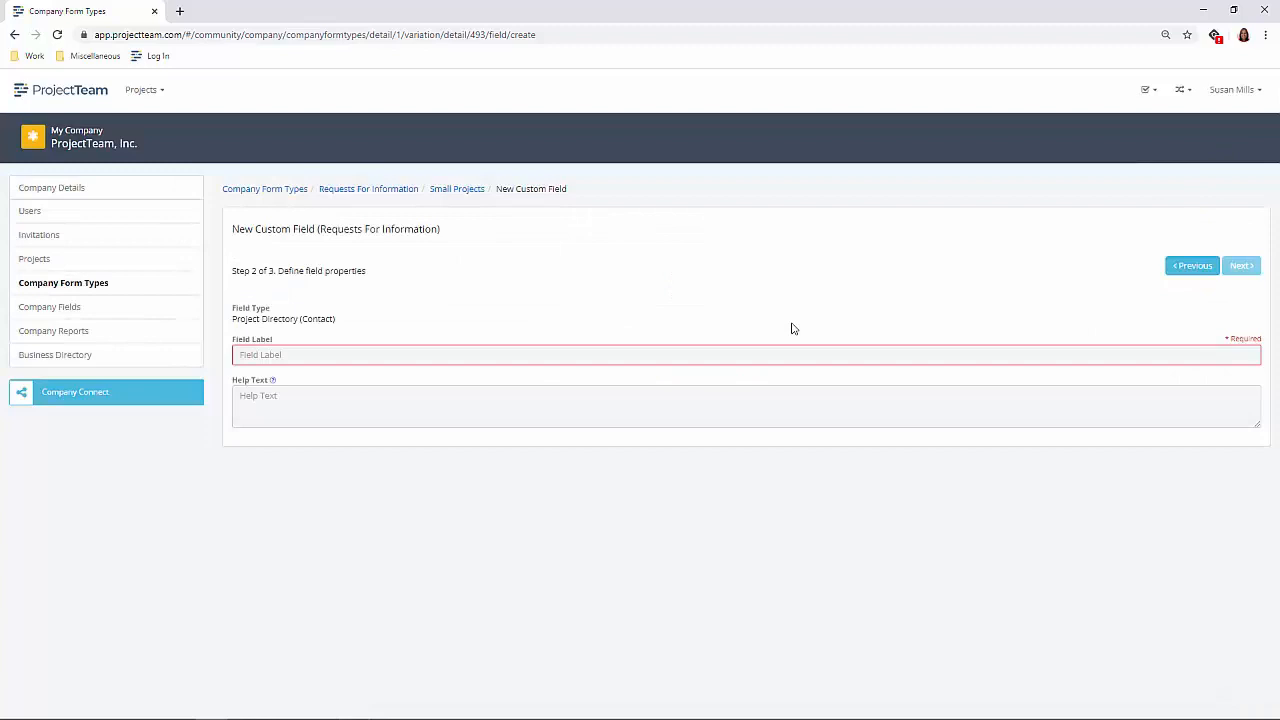
{"action": "left_click", "coordinate": [504, 358]}
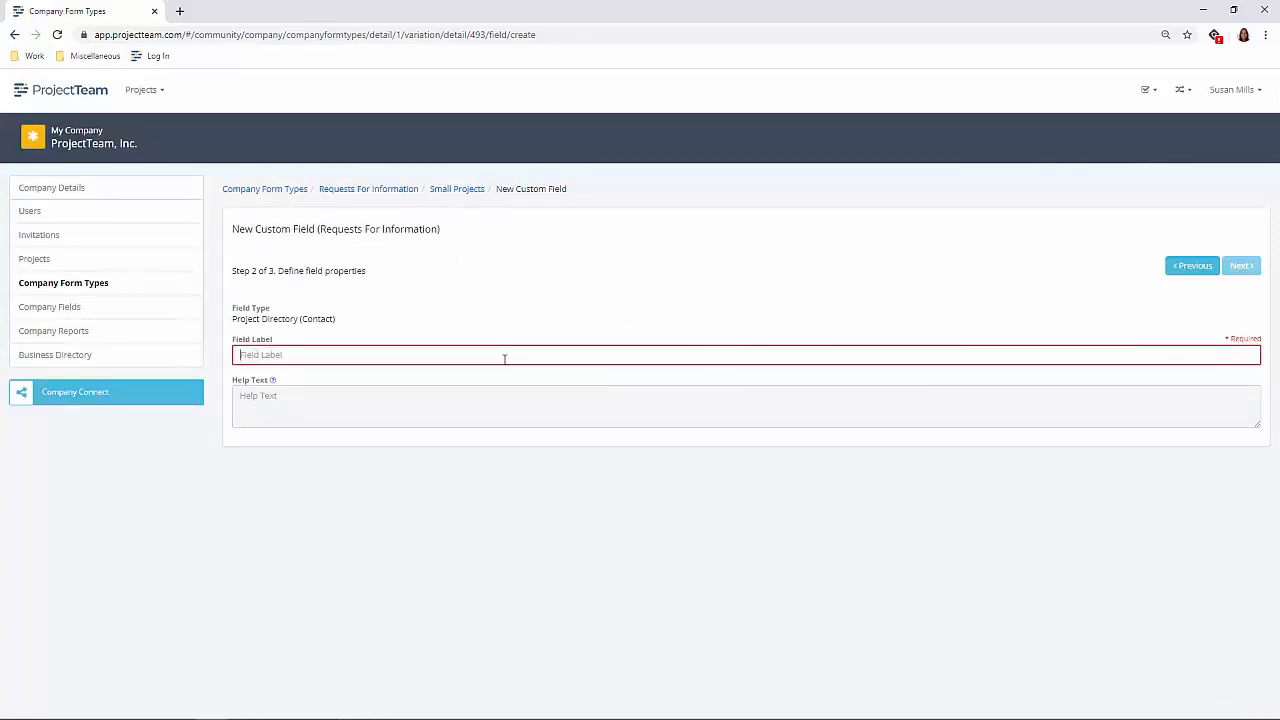
{"action": "type", "text": "Question Source"}
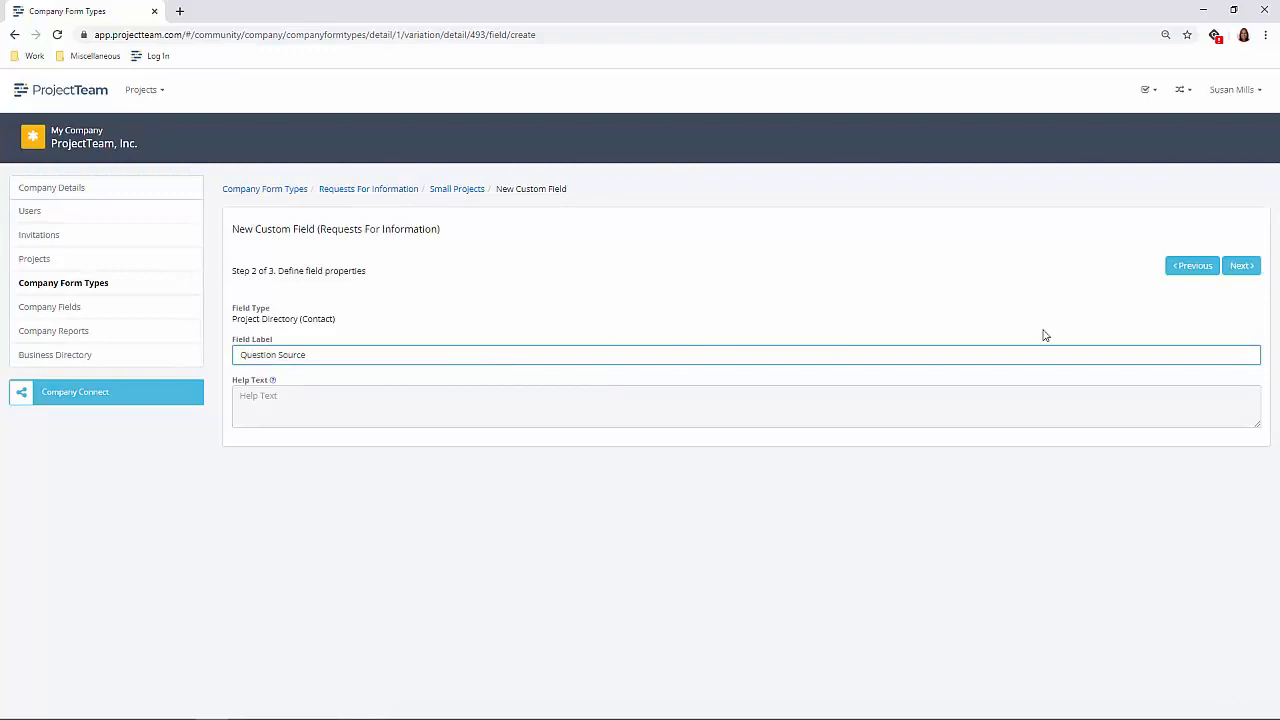
{"action": "left_click", "coordinate": [1250, 269]}
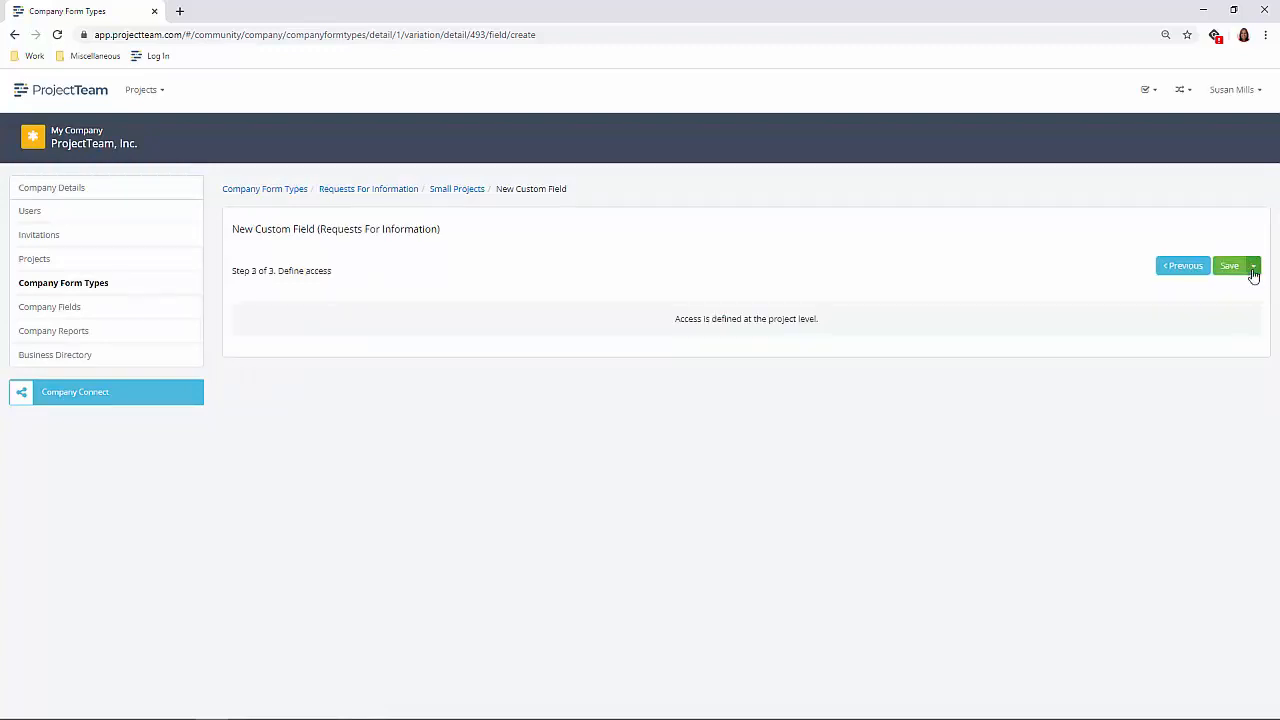
{"action": "left_click", "coordinate": [1254, 270]}
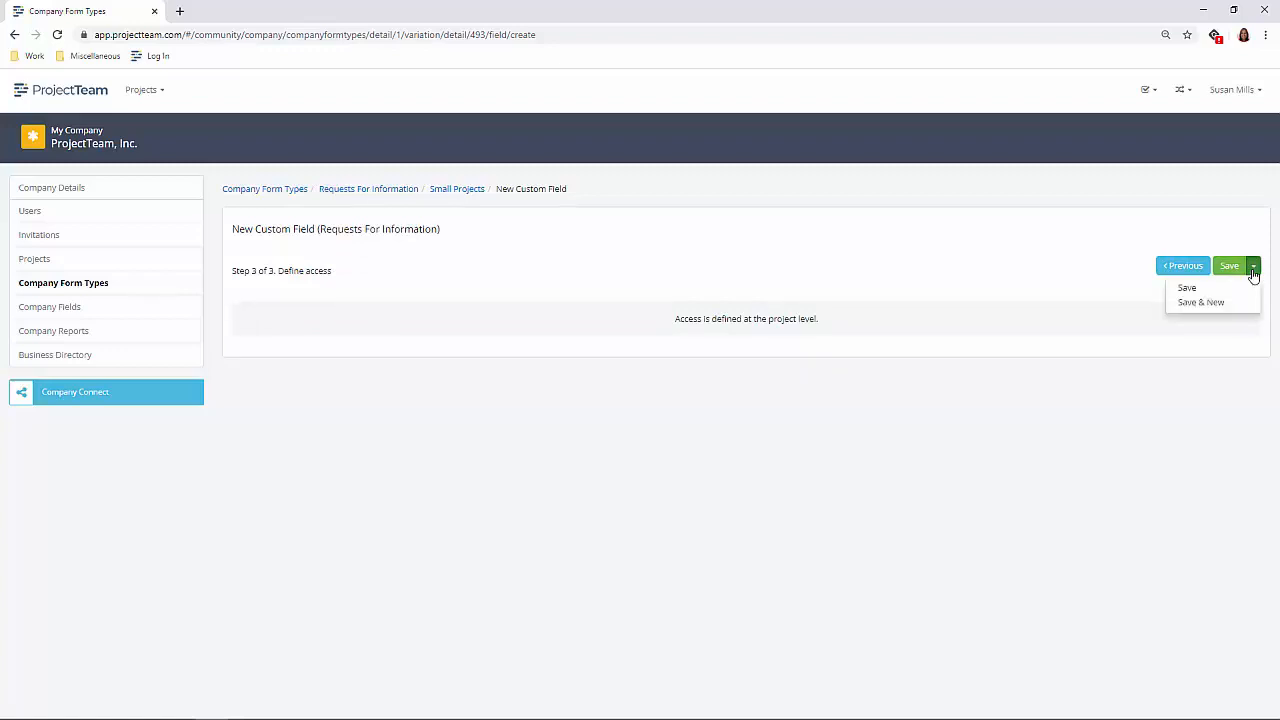
{"action": "left_click", "coordinate": [1220, 314]}
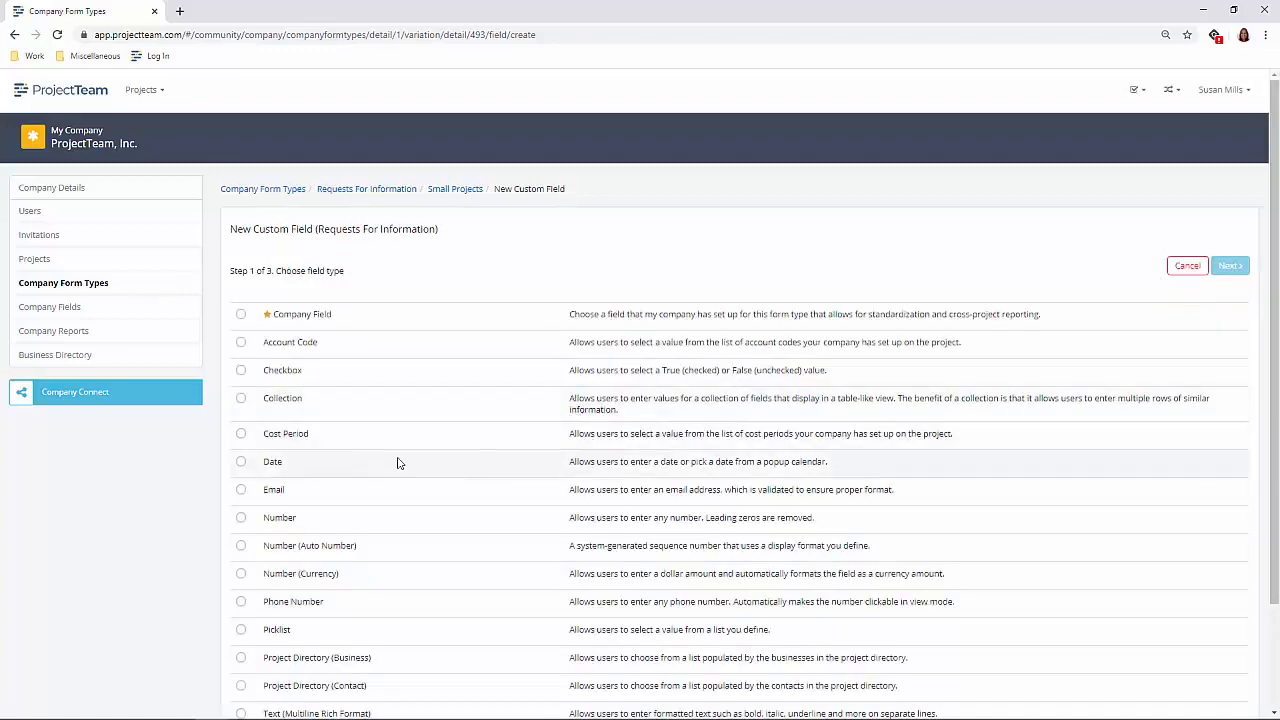
- Add a Project Directory (Contact) field labelled "Responsible Party" to the Small Projects variation and save it
{"action": "scroll", "coordinate": [415, 515], "scroll_direction": "down", "scroll_amount": 2}
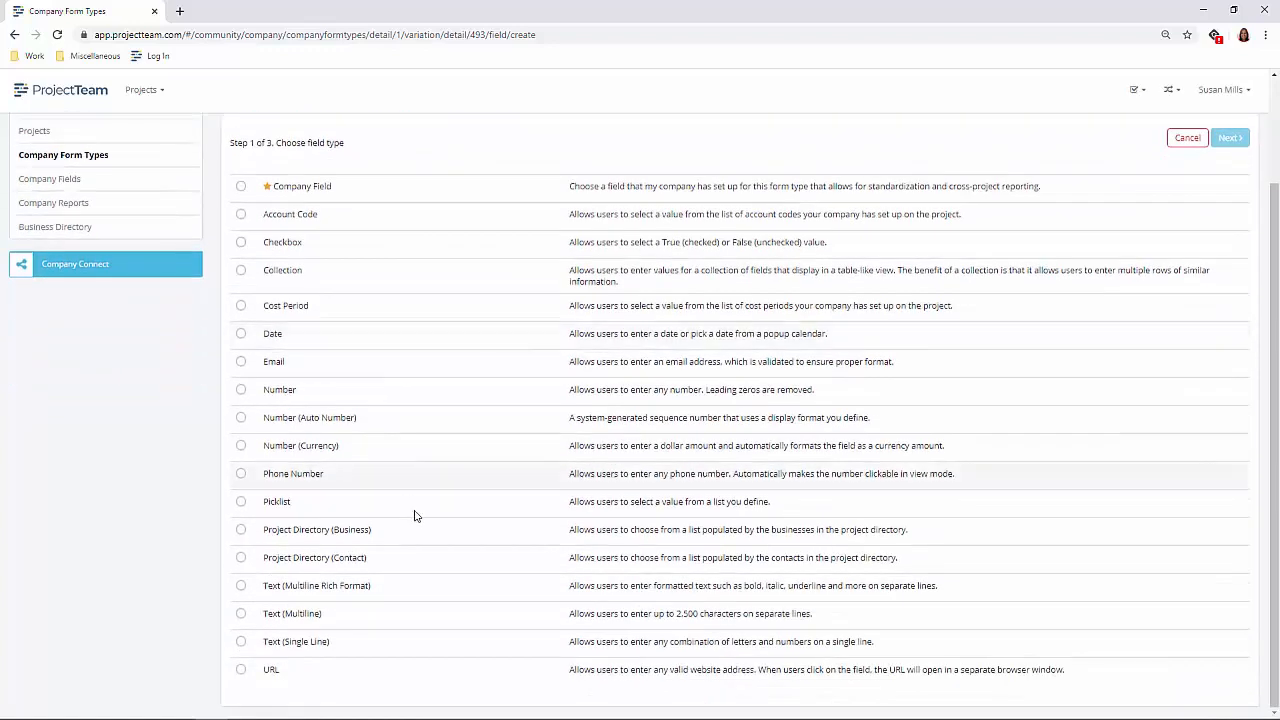
{"action": "left_click", "coordinate": [241, 557]}
{"action": "scroll", "coordinate": [1139, 476], "scroll_direction": "up", "scroll_amount": 2}
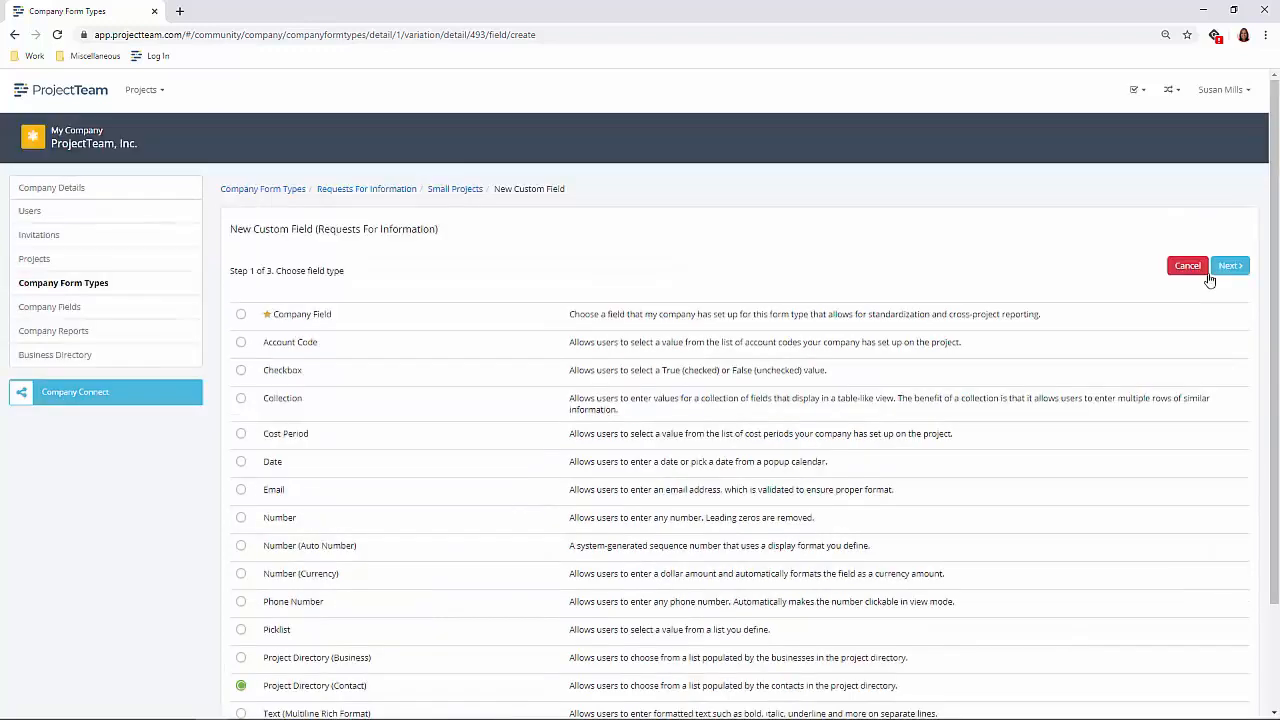
{"action": "left_click", "coordinate": [1226, 264]}
{"action": "left_click", "coordinate": [403, 355]}
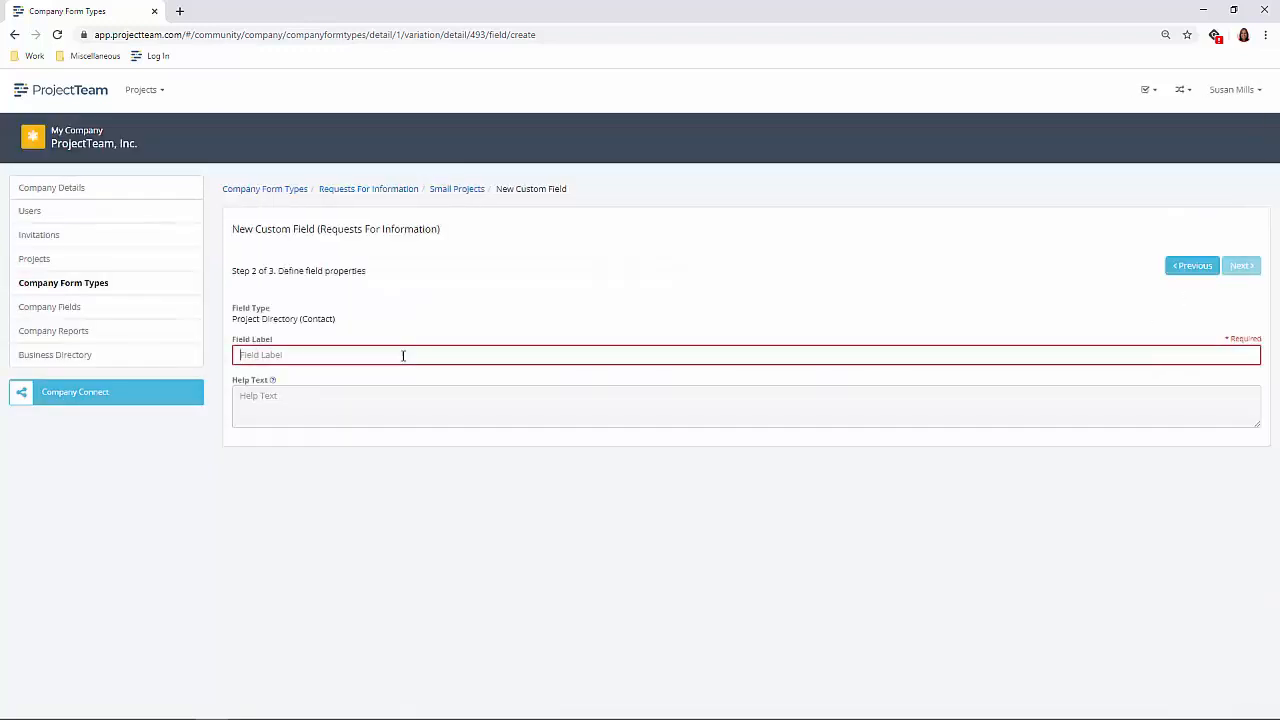
{"action": "type", "text": "Res"}
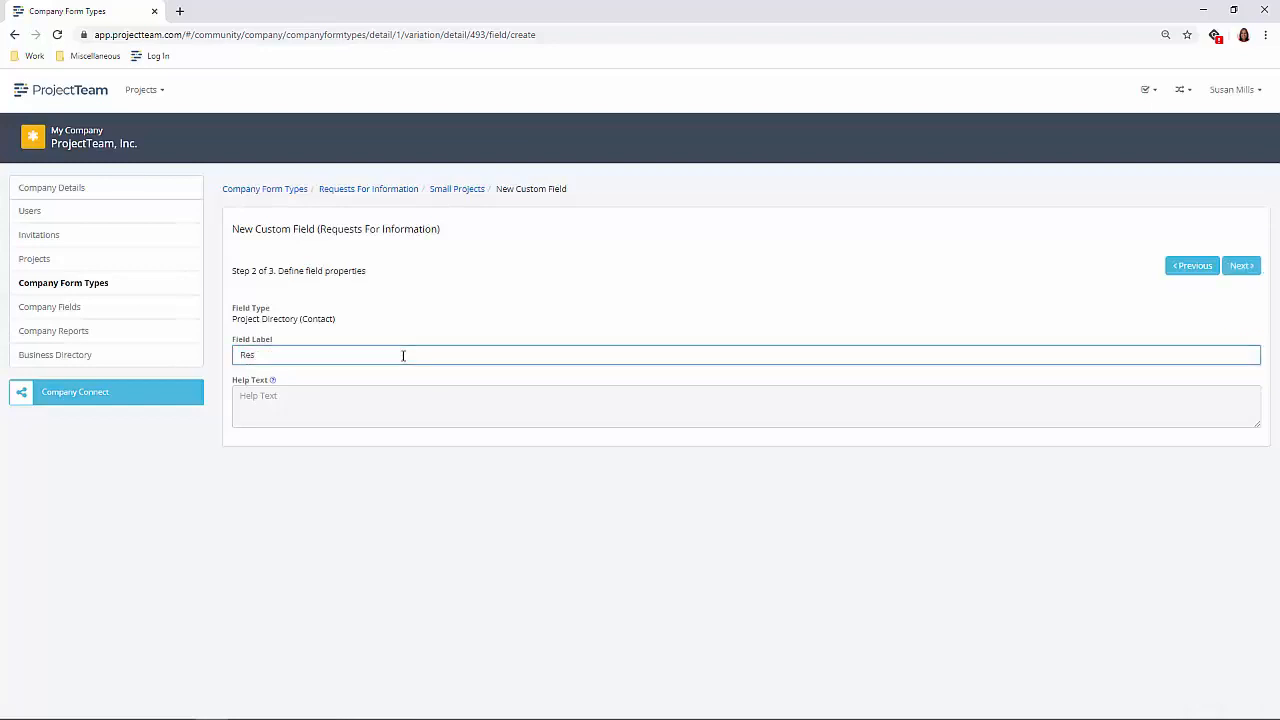
{"action": "type", "text": "ponsible Party"}
{"action": "left_click", "coordinate": [1236, 267]}
{"action": "left_click", "coordinate": [1230, 266]}
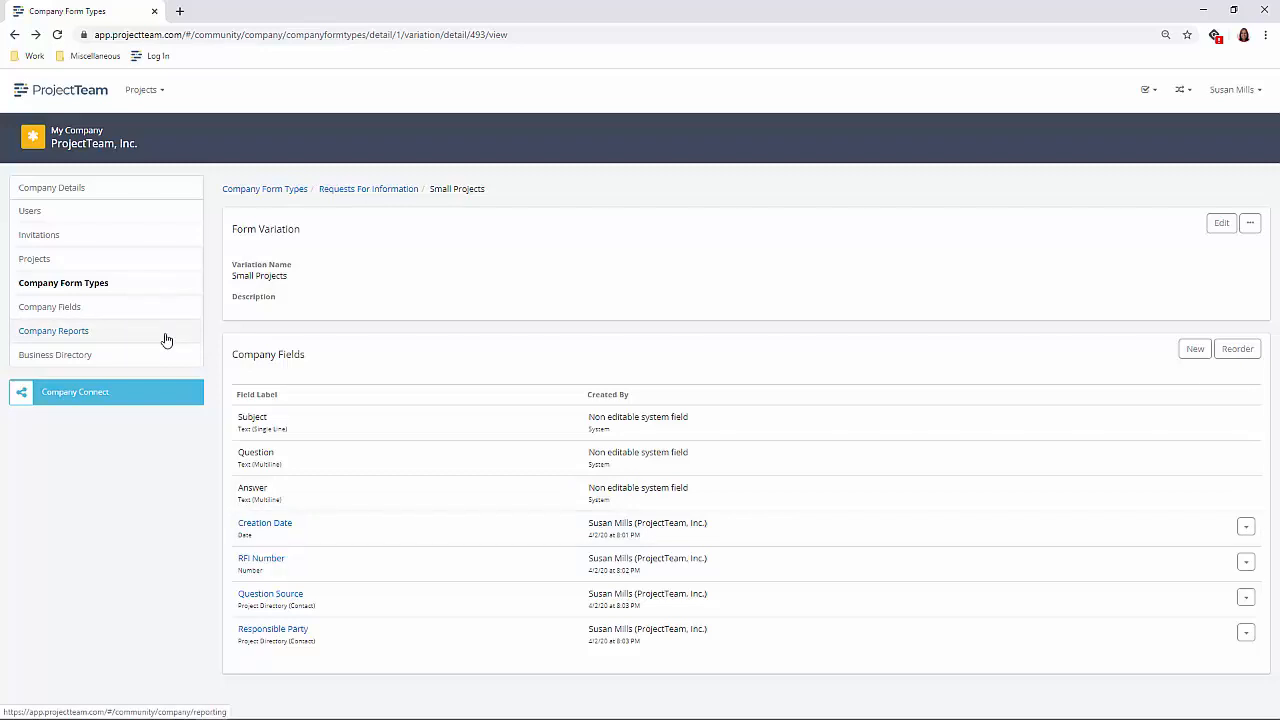
- Start a new advanced company report named "Small Projects RFI Report" in the Unpublished Standard Reports folder
{"action": "left_click", "coordinate": [93, 337]}
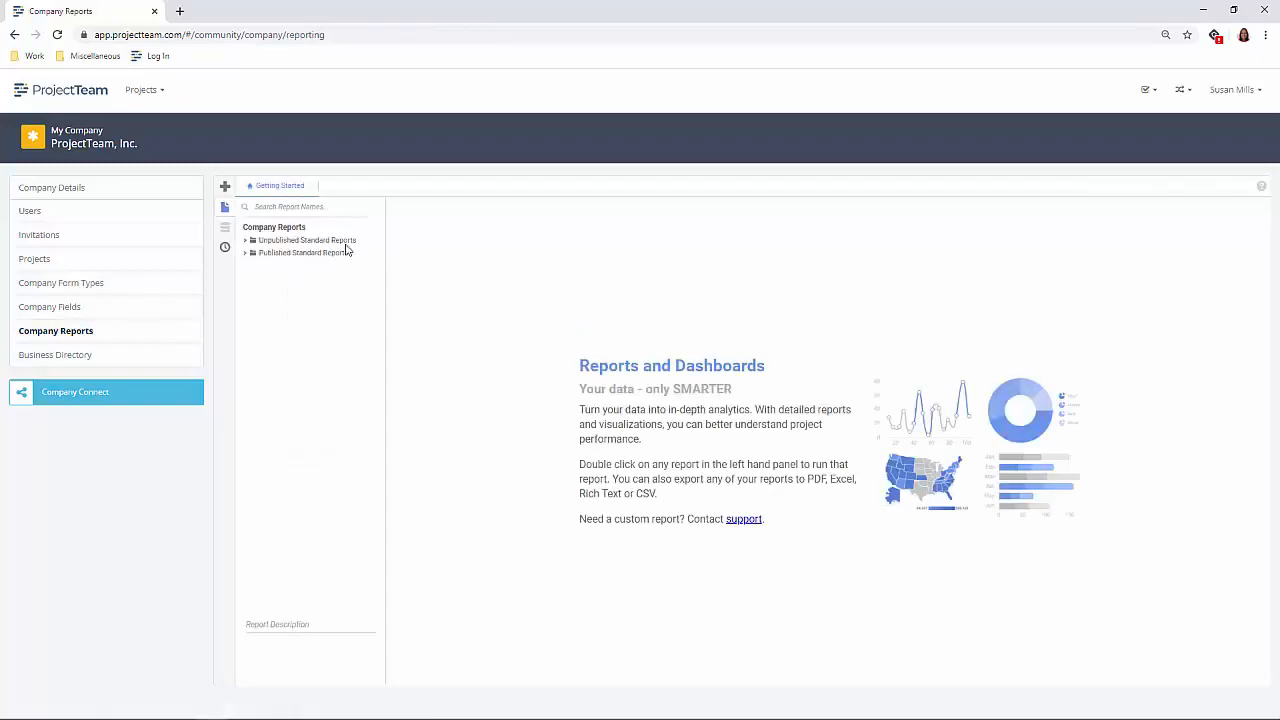
{"action": "left_click", "coordinate": [226, 190]}
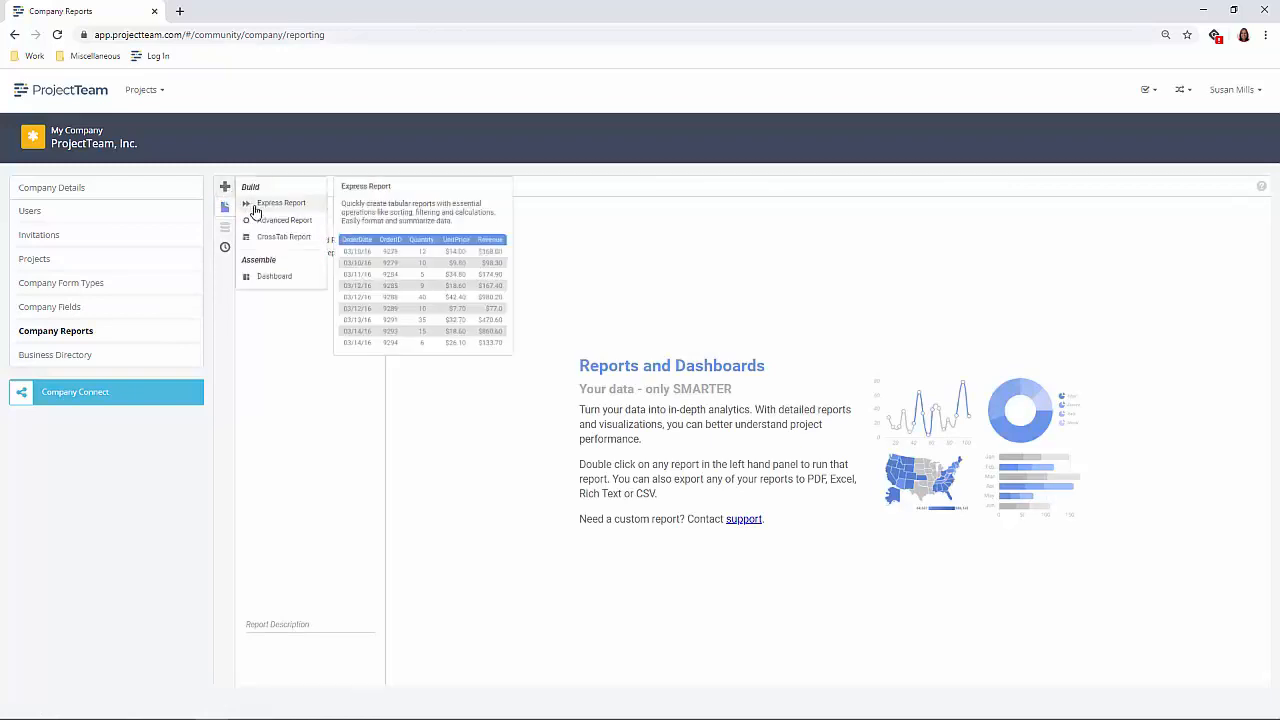
{"action": "left_click", "coordinate": [268, 221]}
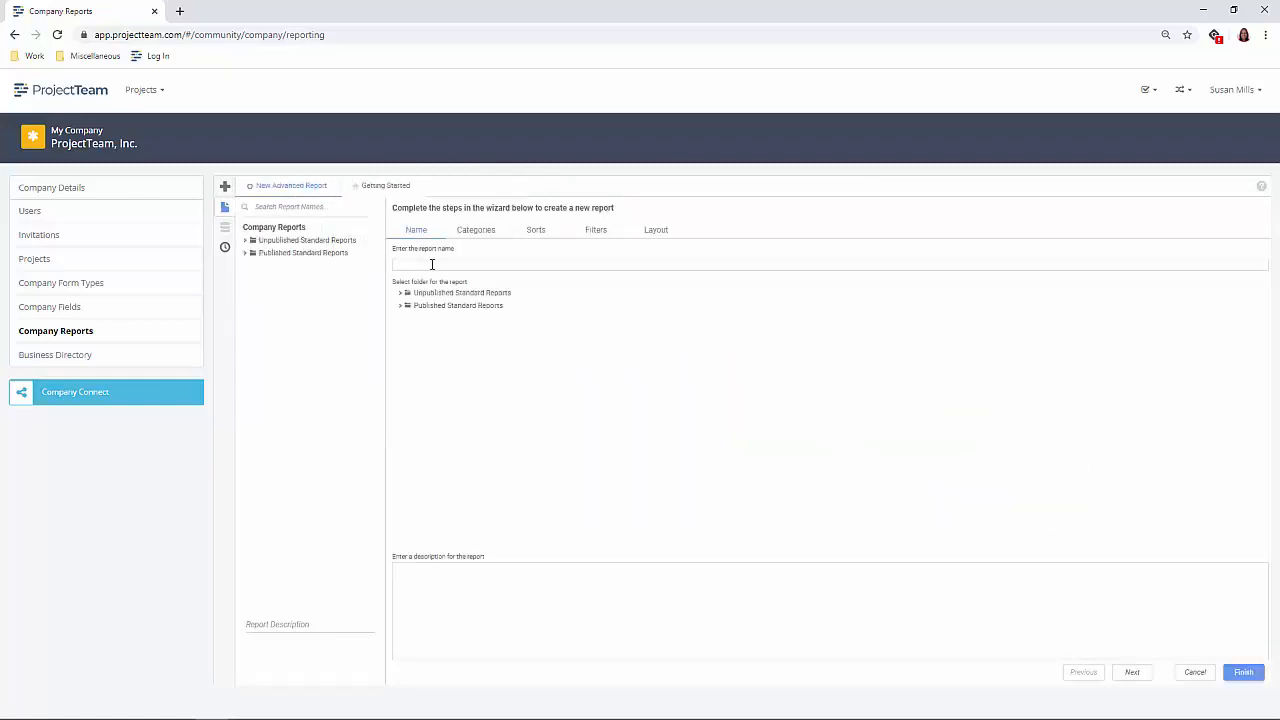
{"action": "left_click", "coordinate": [450, 263]}
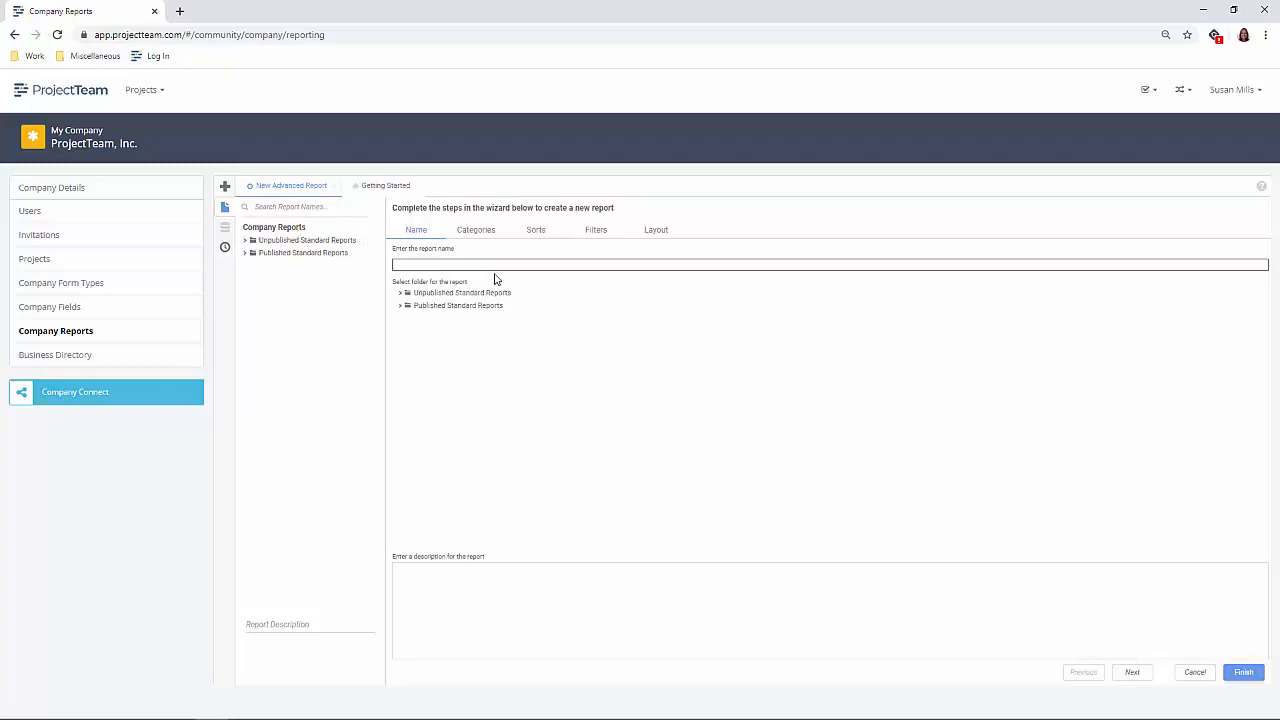
{"action": "type", "text": "Smill Projects RFI Report"}
{"action": "left_click", "coordinate": [490, 294]}
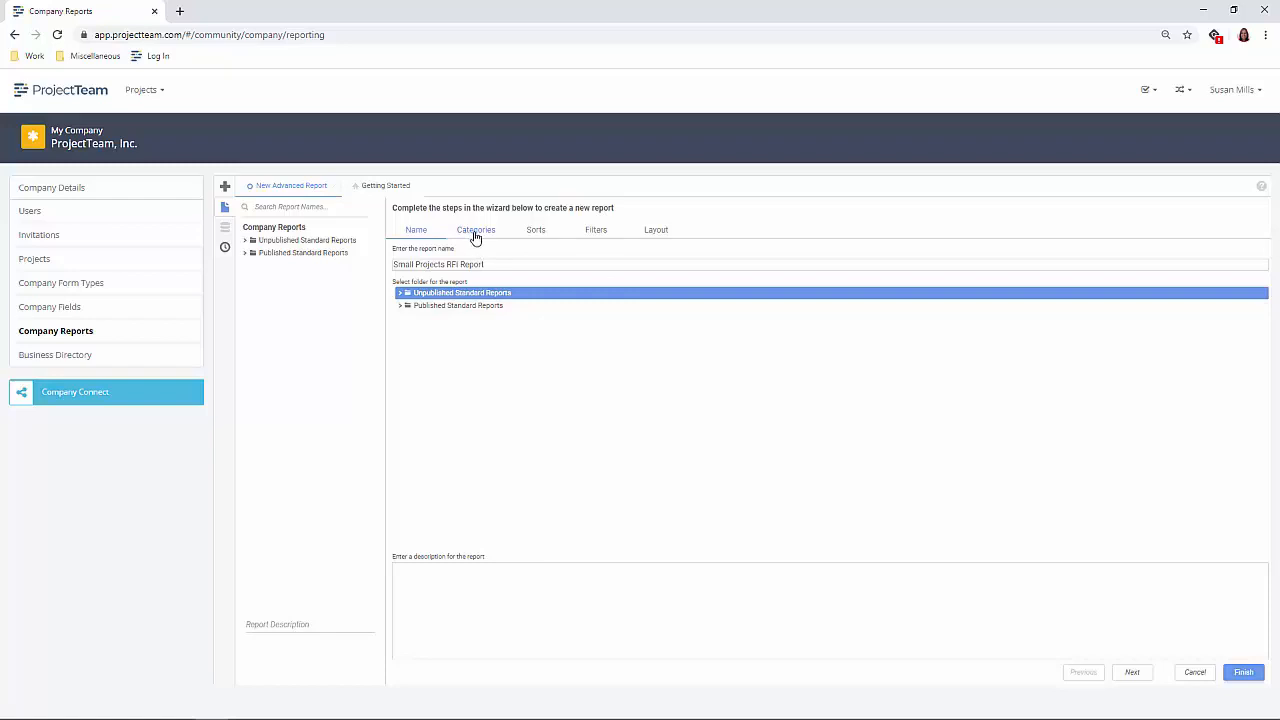
- Search the report categories for "Request" and include Requests For Information in the report
{"action": "left_click", "coordinate": [475, 235]}
{"action": "left_click", "coordinate": [473, 267]}
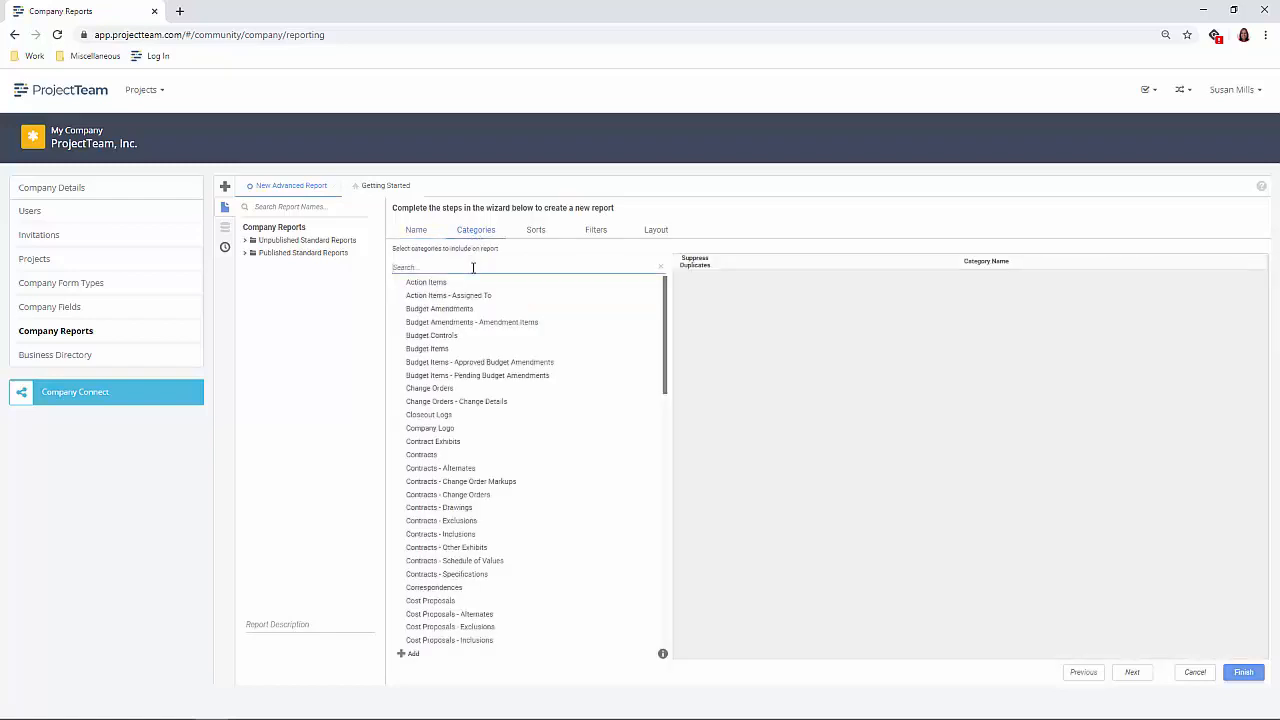
{"action": "type", "text": "Request"}
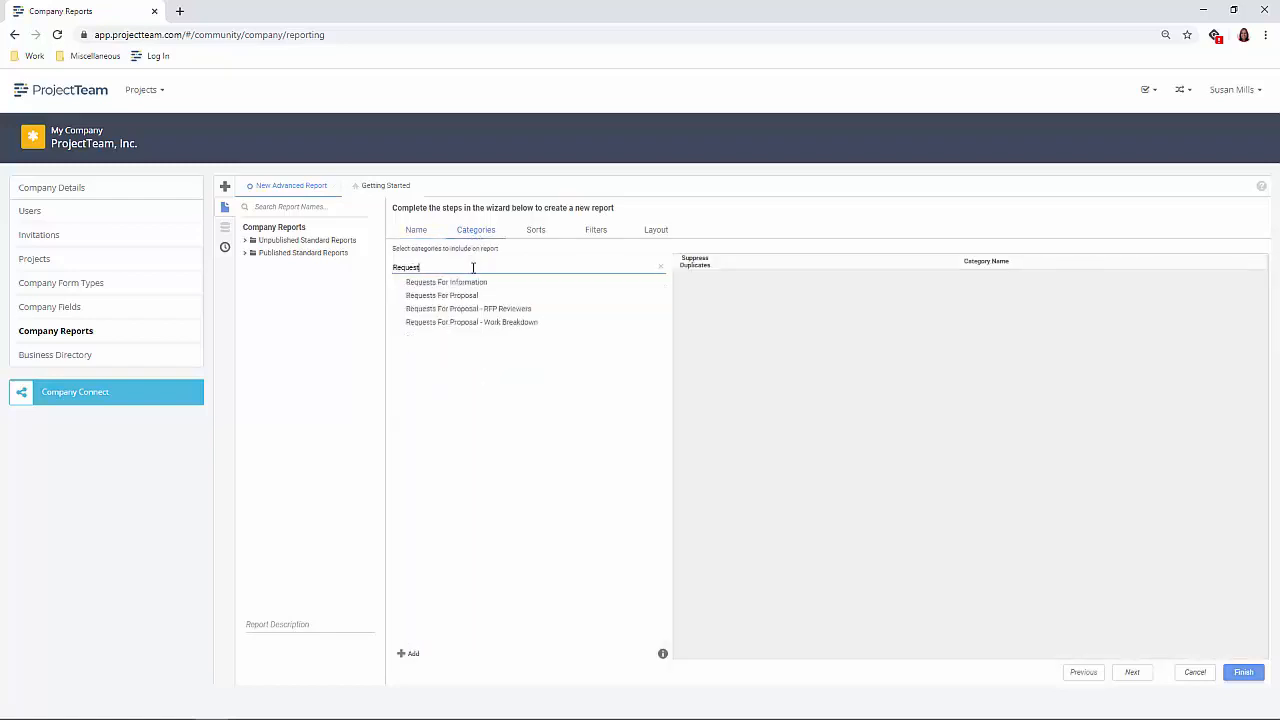
{"action": "left_click", "coordinate": [477, 289]}
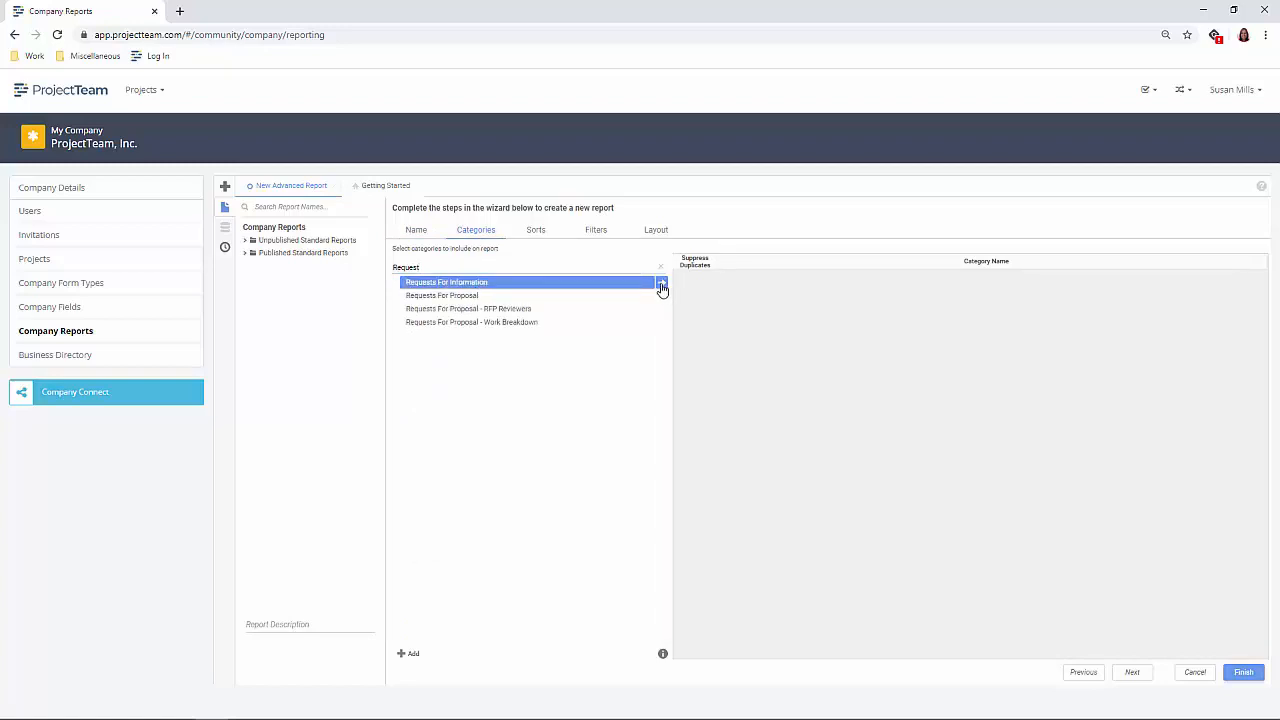
{"action": "left_click", "coordinate": [661, 286]}
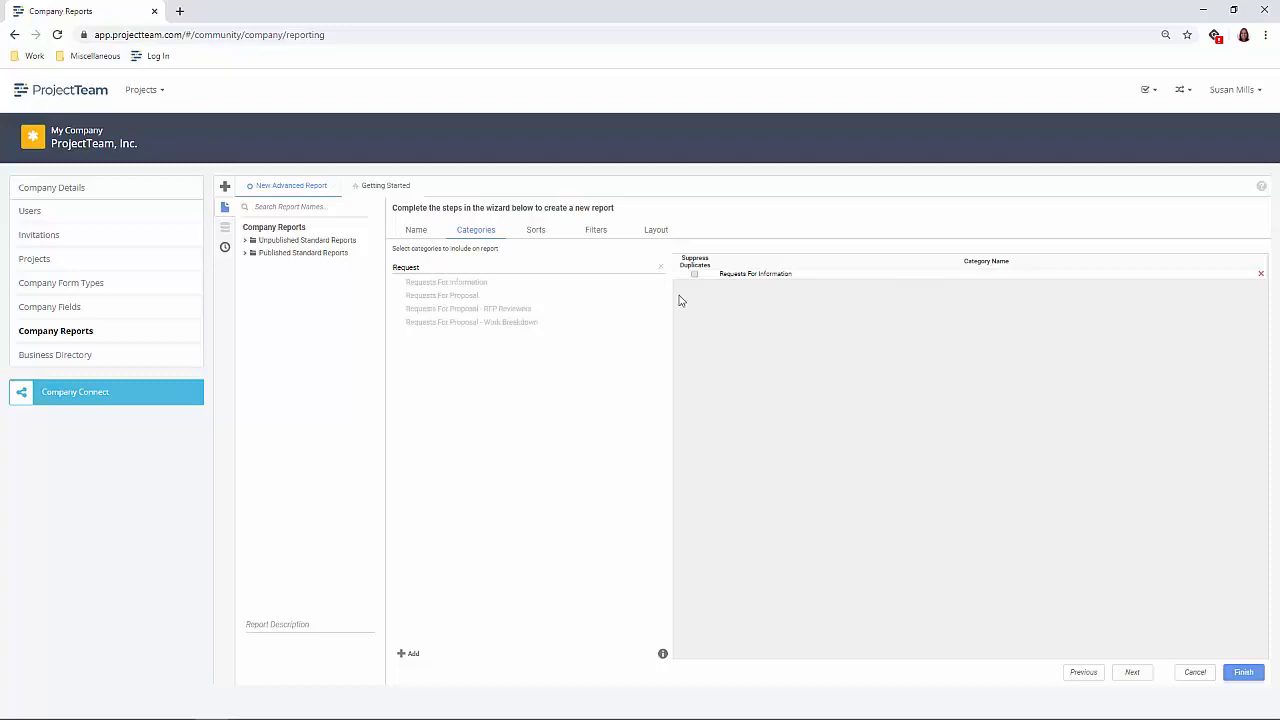
- Sort the report by the RFI Number field of Requests For Information
{"action": "left_click", "coordinate": [536, 232]}
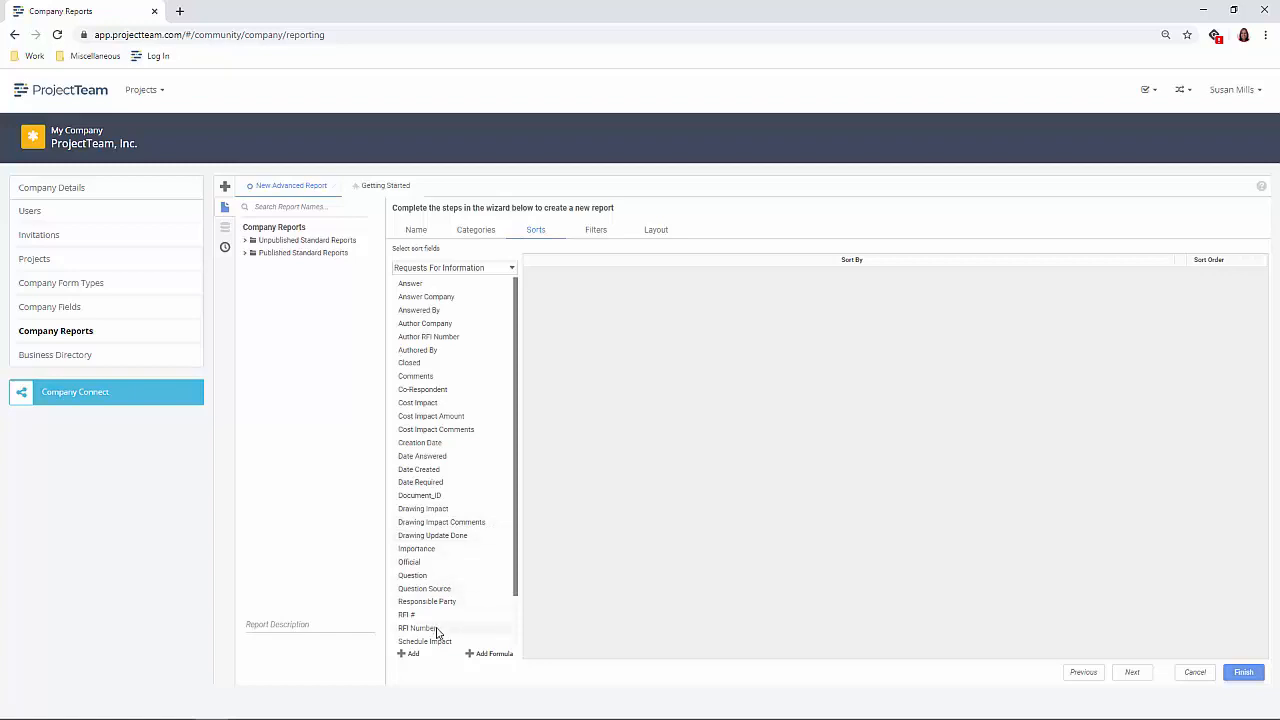
{"action": "left_click", "coordinate": [467, 630]}
{"action": "left_click", "coordinate": [507, 628]}
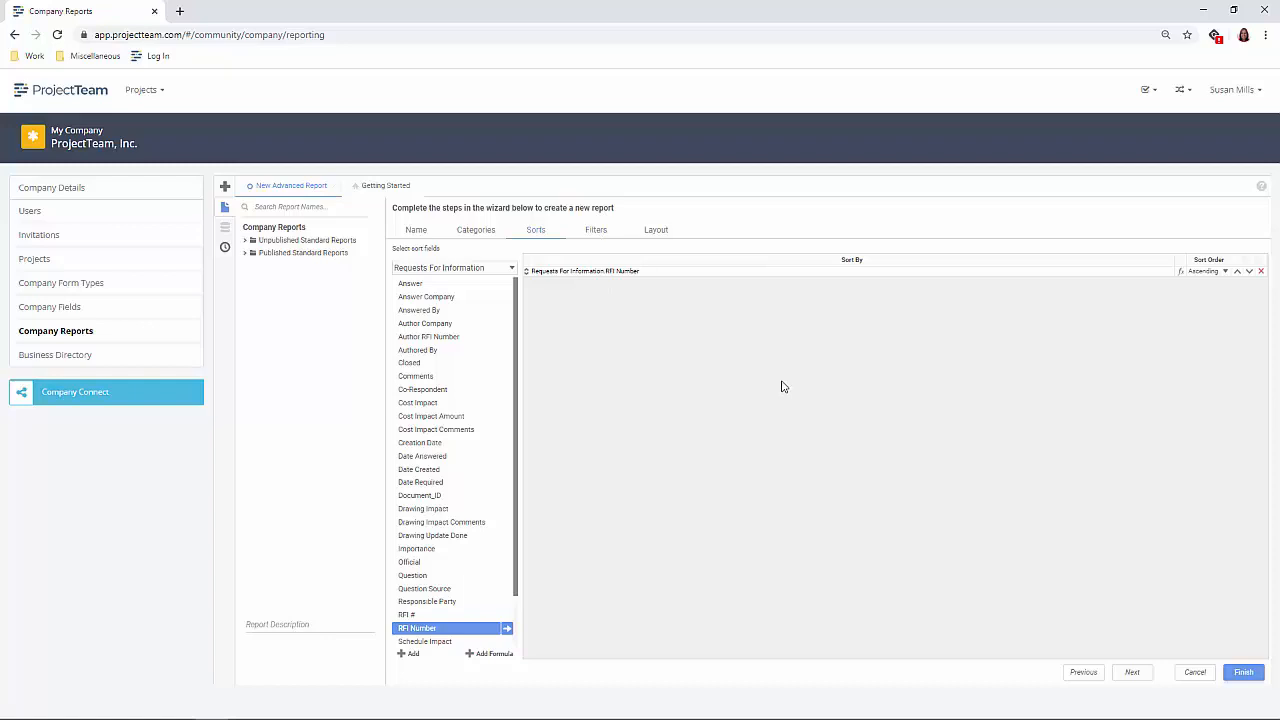
- Add the RFI Number and Creation Date fields to the report layout, in that order
{"action": "left_click", "coordinate": [662, 238]}
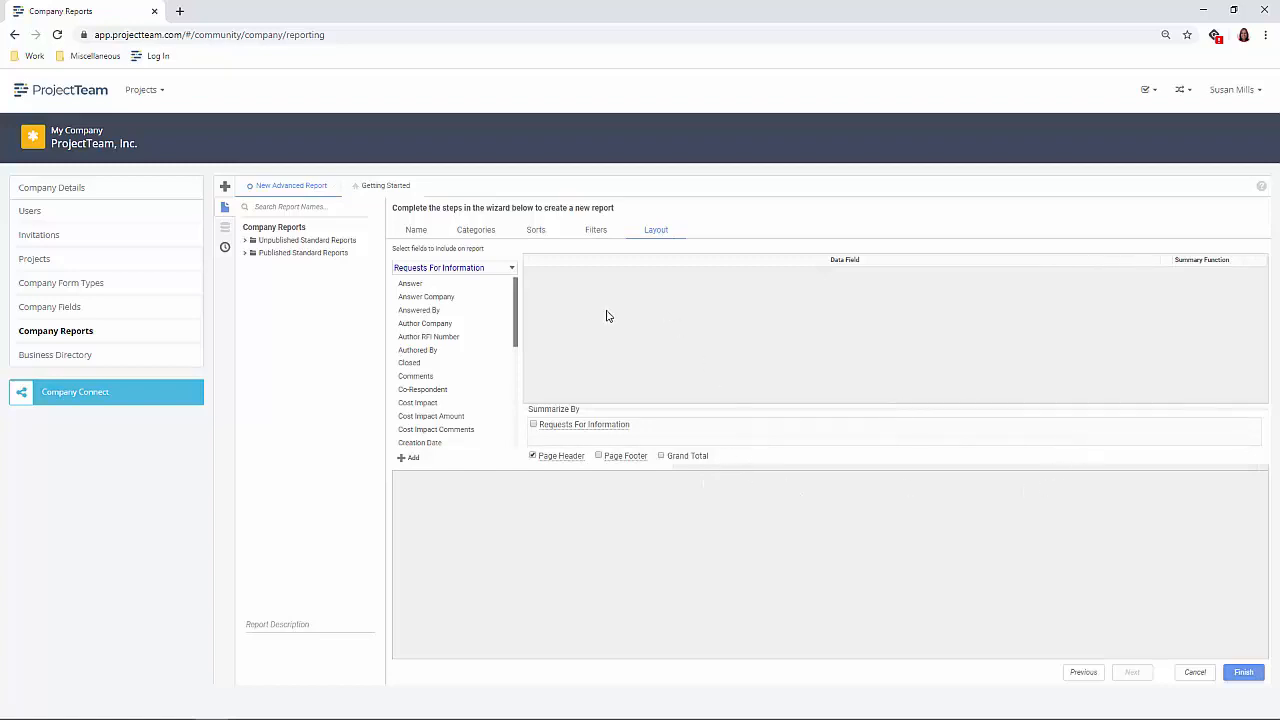
{"action": "scroll", "coordinate": [451, 412], "scroll_direction": "down", "scroll_amount": 3}
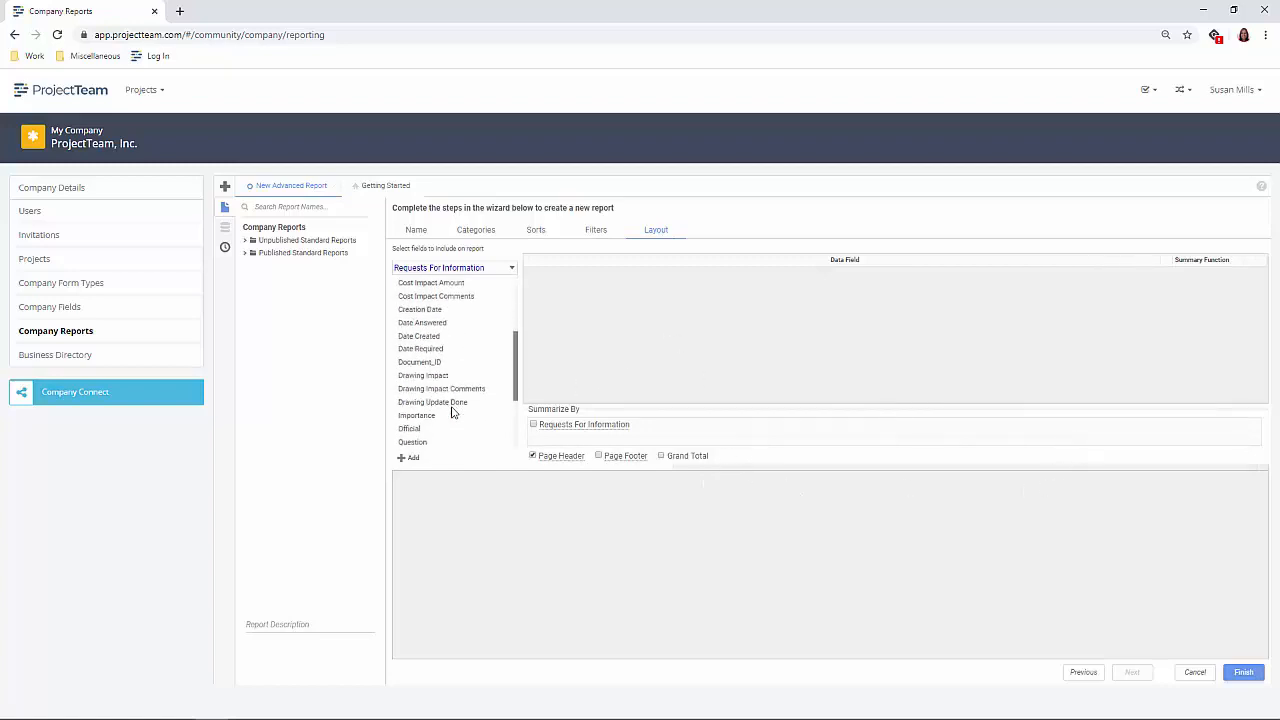
{"action": "scroll", "coordinate": [451, 412], "scroll_direction": "down", "scroll_amount": 2}
{"action": "left_click", "coordinate": [453, 428]}
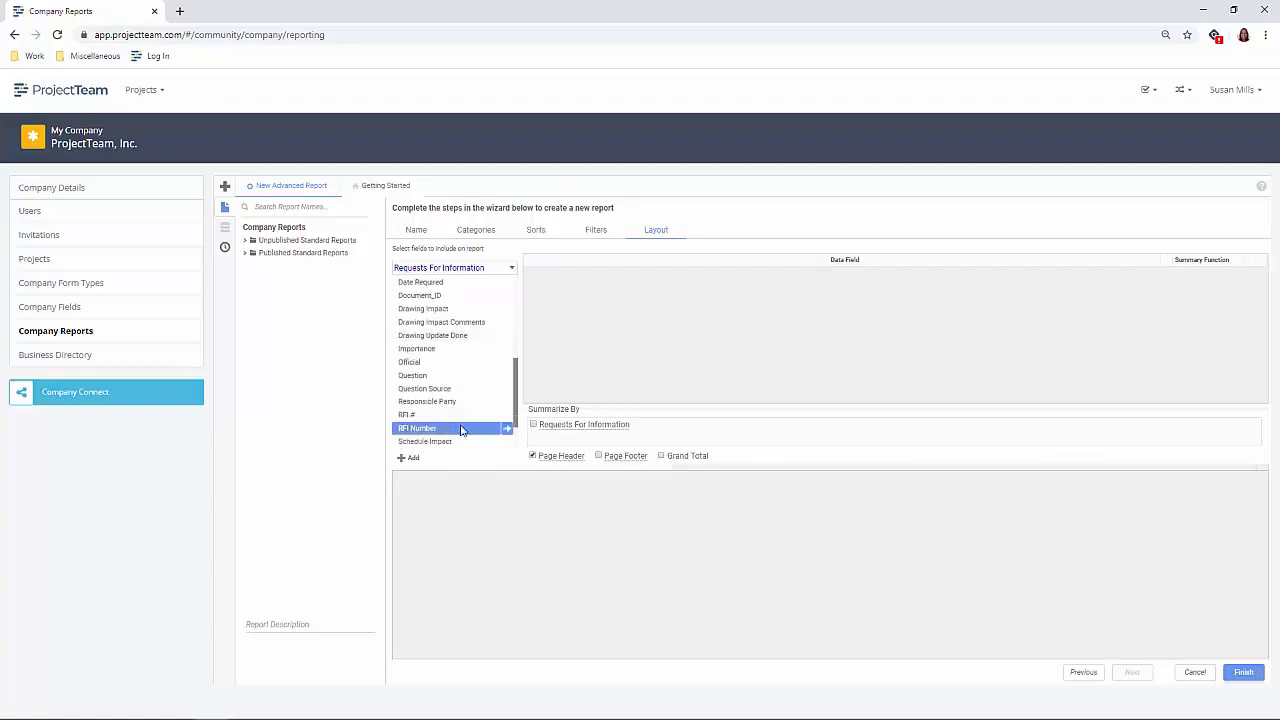
{"action": "left_click", "coordinate": [507, 428]}
{"action": "scroll", "coordinate": [471, 376], "scroll_direction": "up", "scroll_amount": 2}
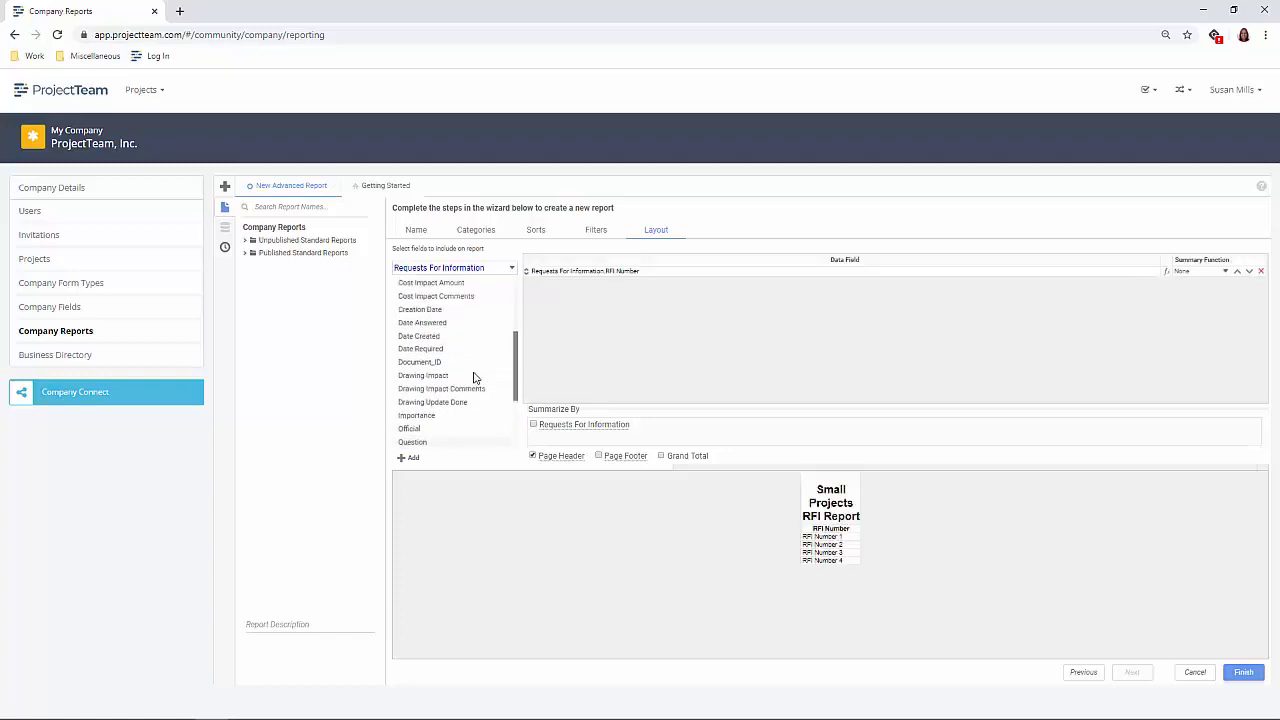
{"action": "left_click", "coordinate": [453, 311]}
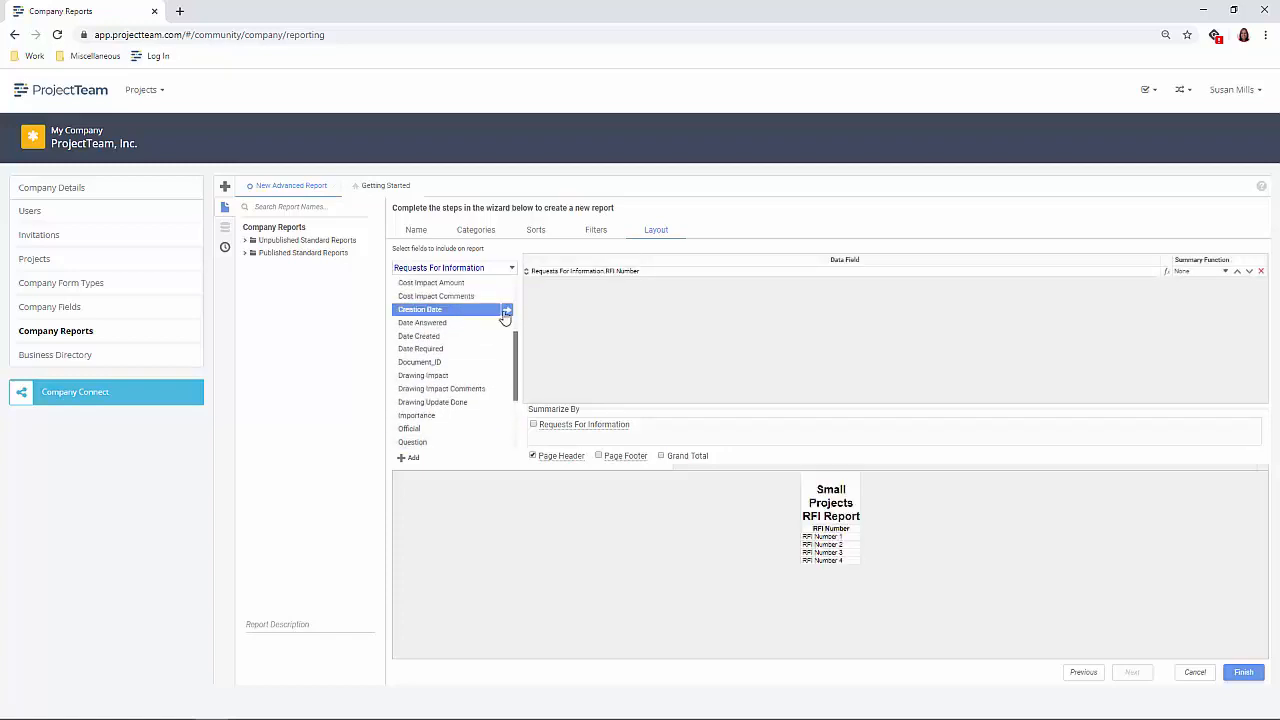
{"action": "left_click", "coordinate": [501, 316]}
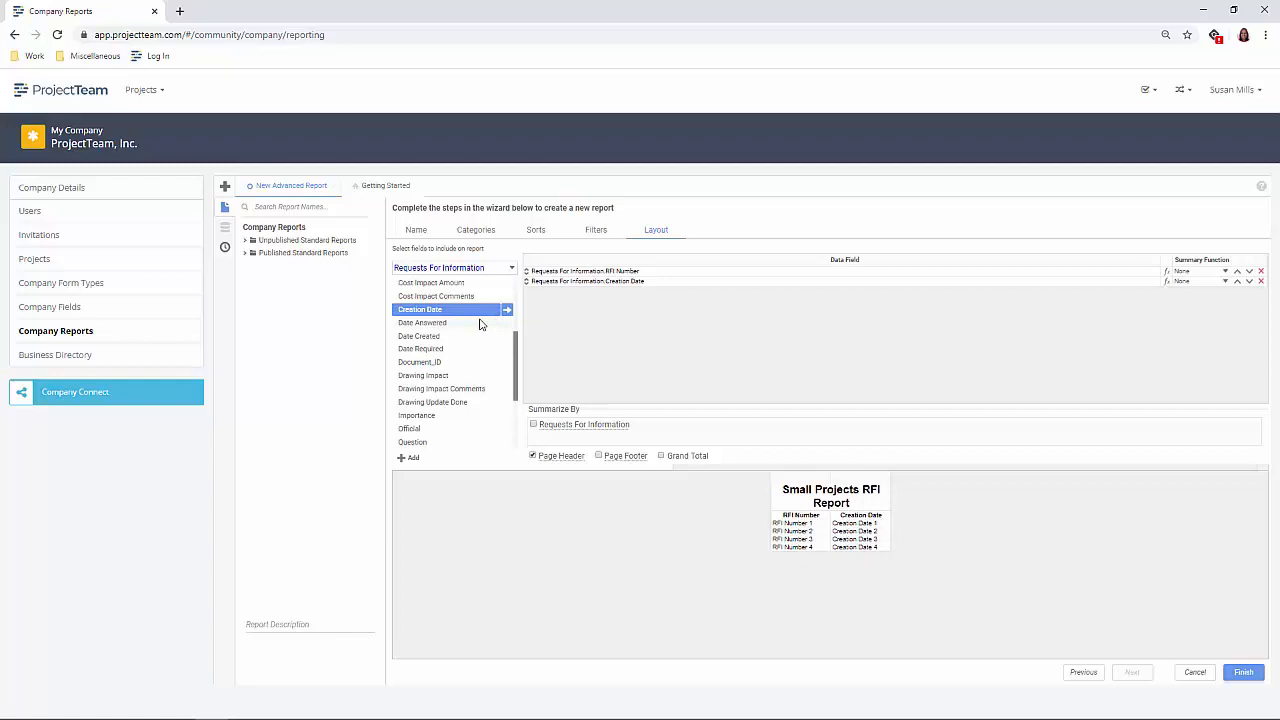
- Add the Subject, Question Source and Question fields to the report layout after Creation Date
{"action": "scroll", "coordinate": [479, 325], "scroll_direction": "down", "scroll_amount": 3}
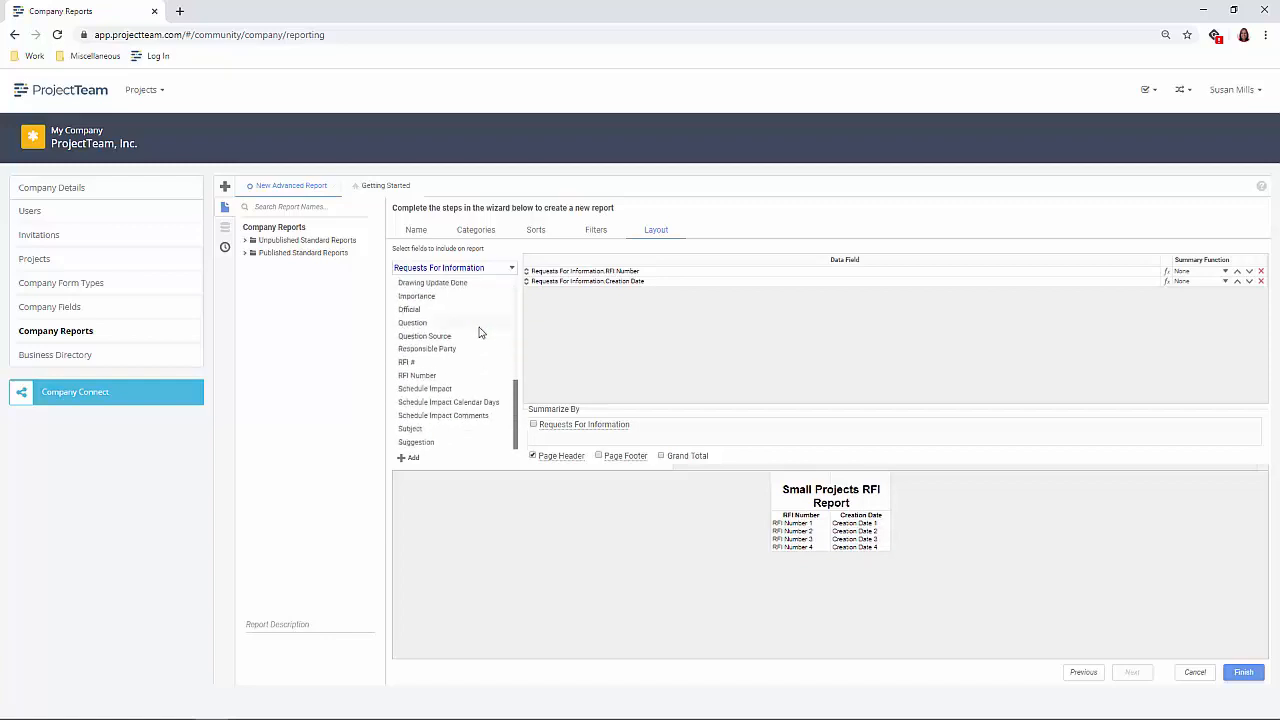
{"action": "left_click", "coordinate": [471, 435]}
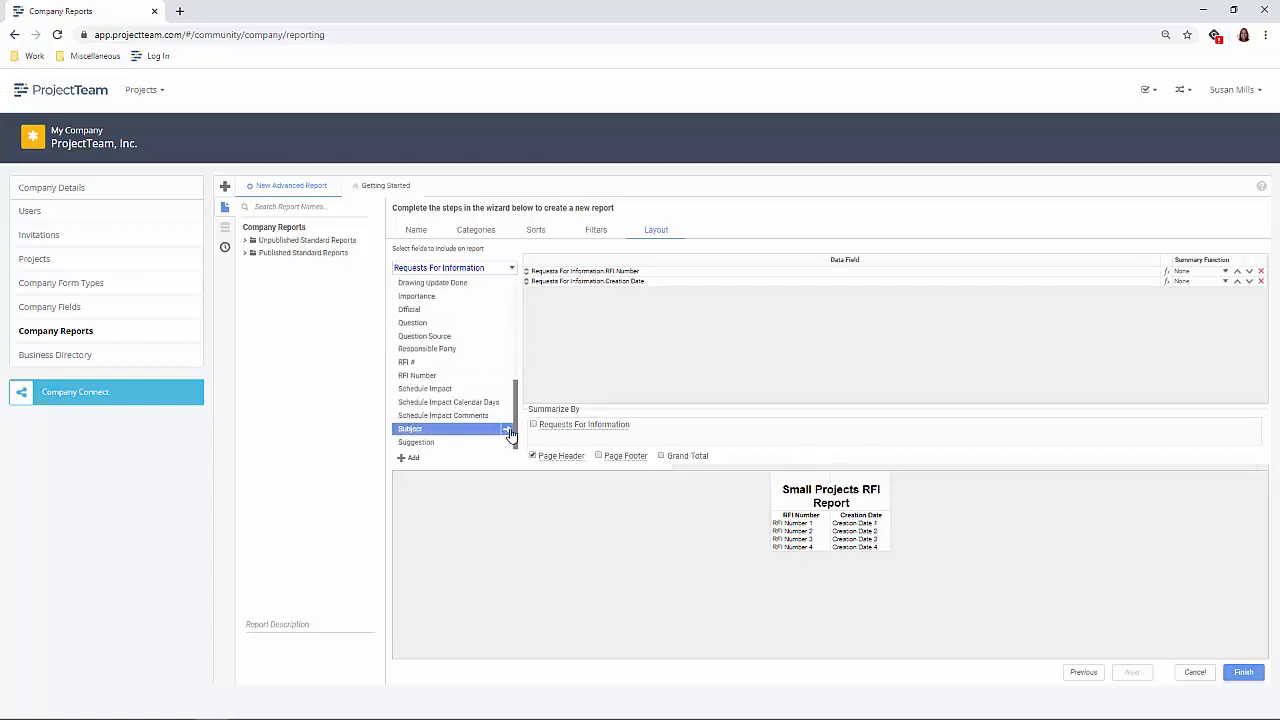
{"action": "left_click", "coordinate": [507, 429]}
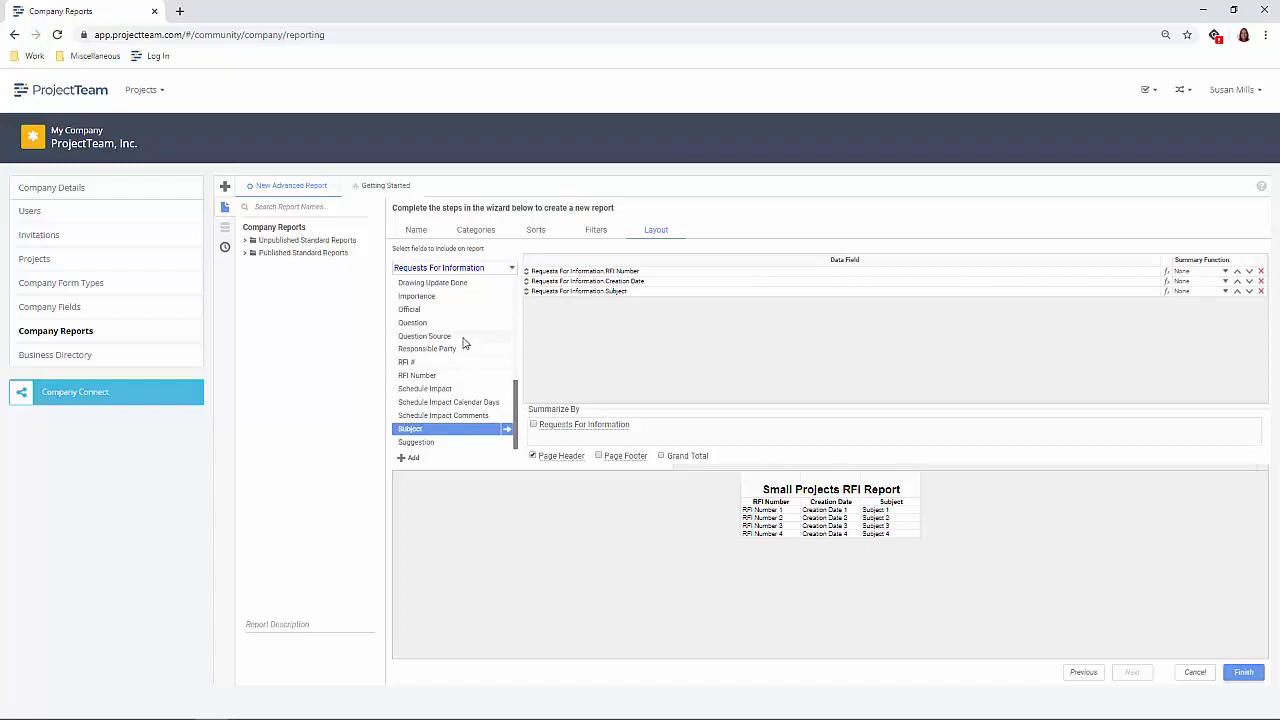
{"action": "left_click", "coordinate": [465, 338]}
{"action": "left_click", "coordinate": [507, 340]}
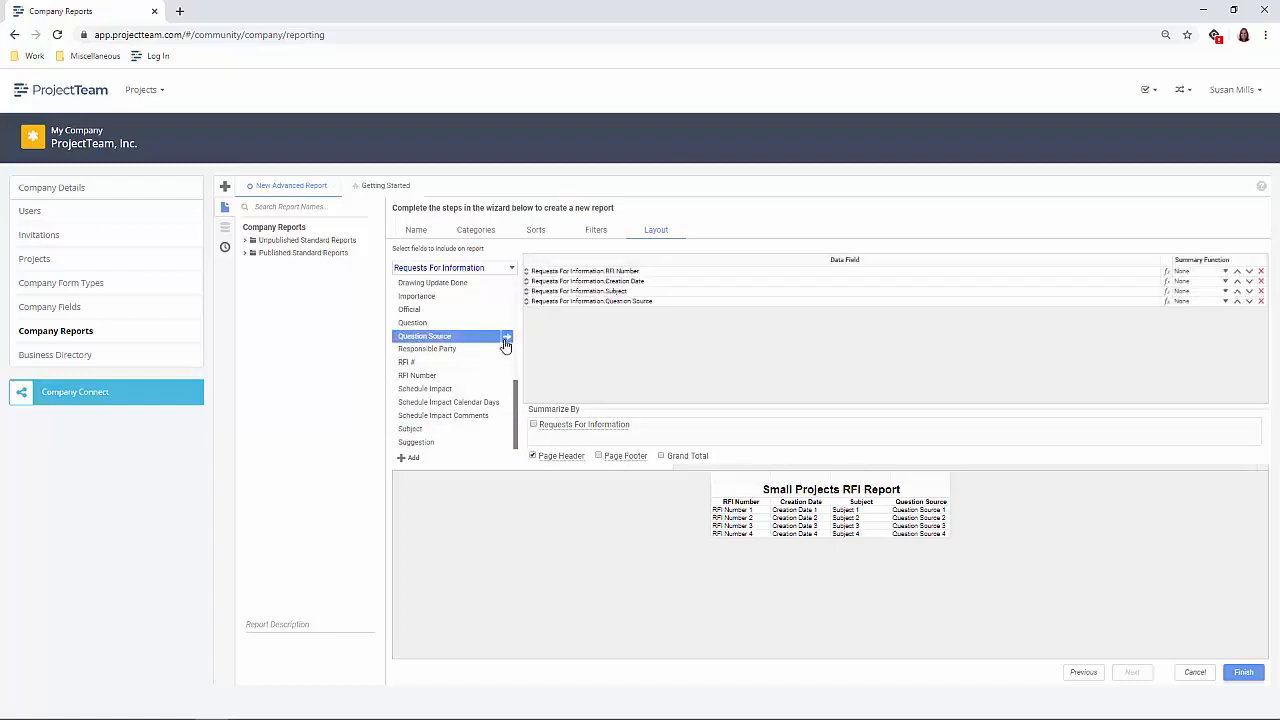
{"action": "left_click", "coordinate": [503, 325]}
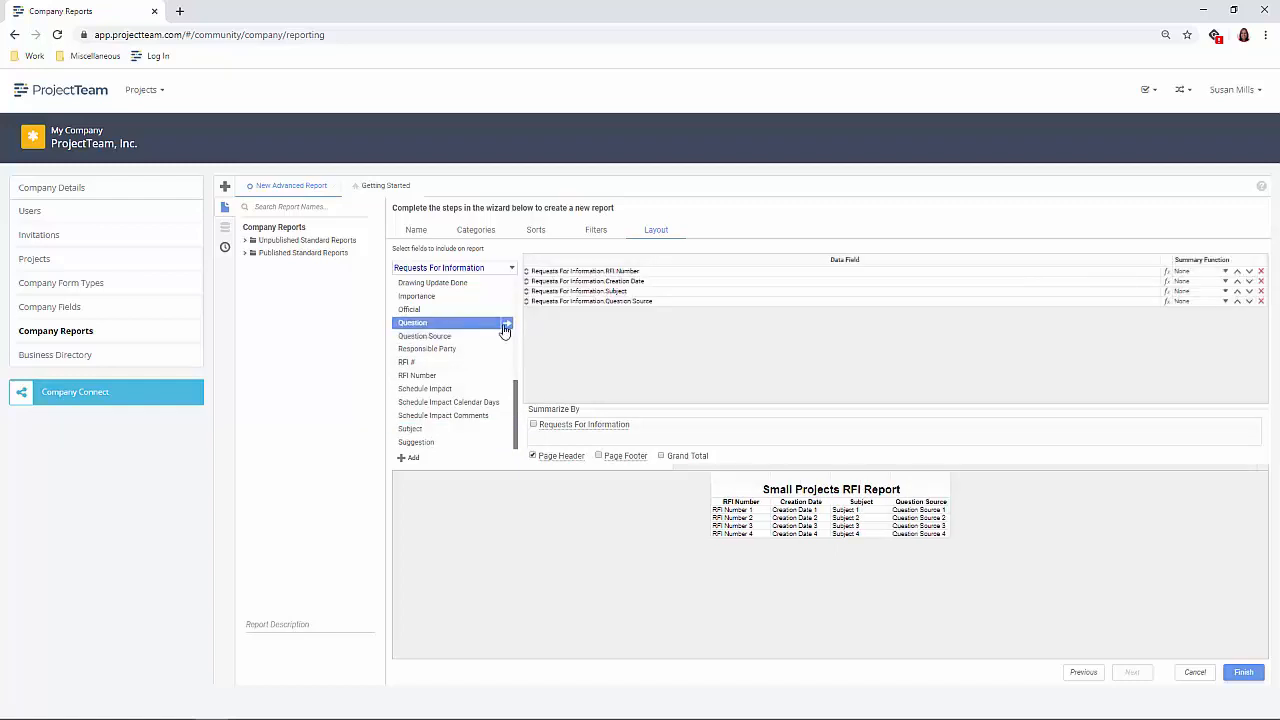
{"action": "left_click", "coordinate": [506, 327]}
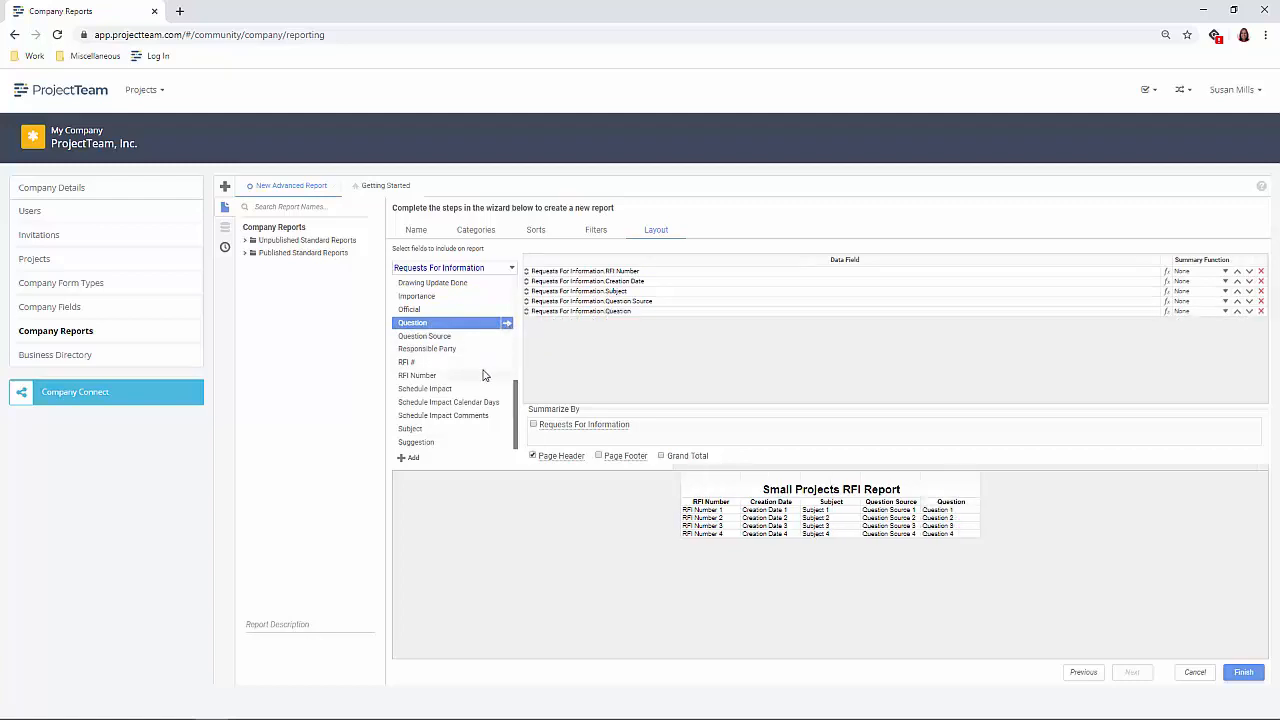
- Add the Responsible Party and Answer fields as the last two columns of the report layout
{"action": "left_click", "coordinate": [481, 349]}
{"action": "left_click", "coordinate": [506, 351]}
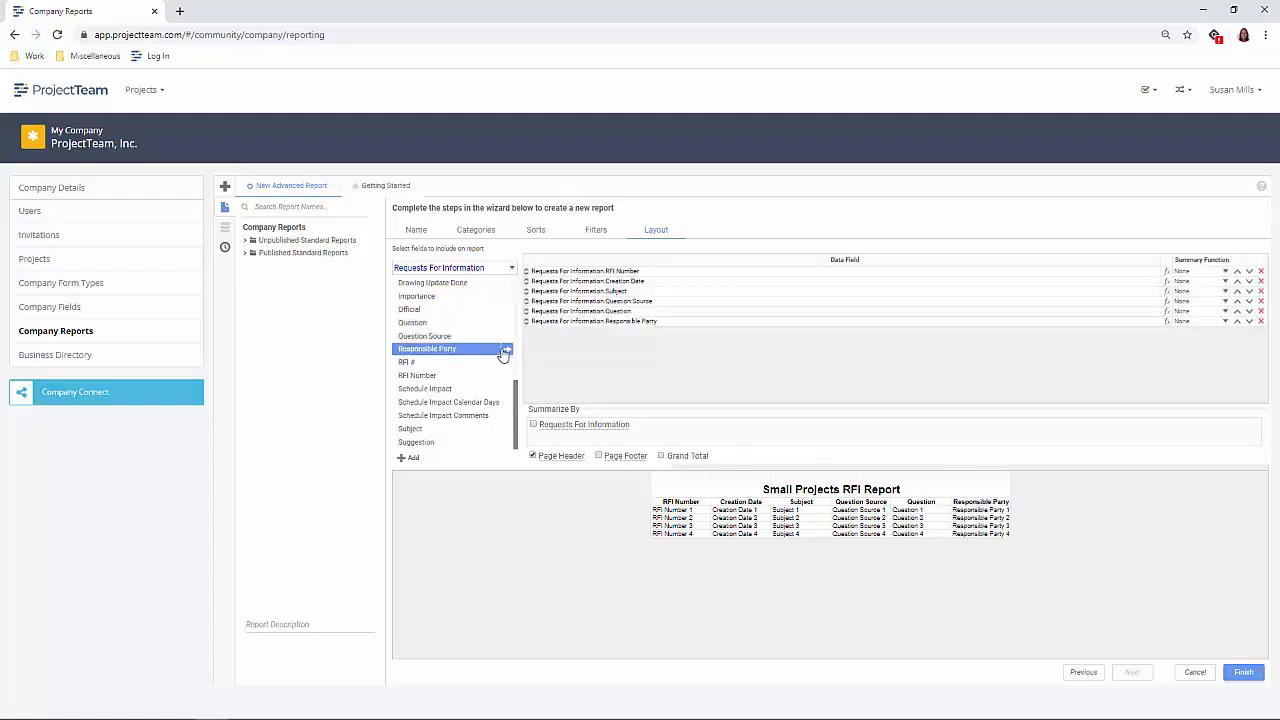
{"action": "scroll", "coordinate": [490, 352], "scroll_direction": "up", "scroll_amount": 5}
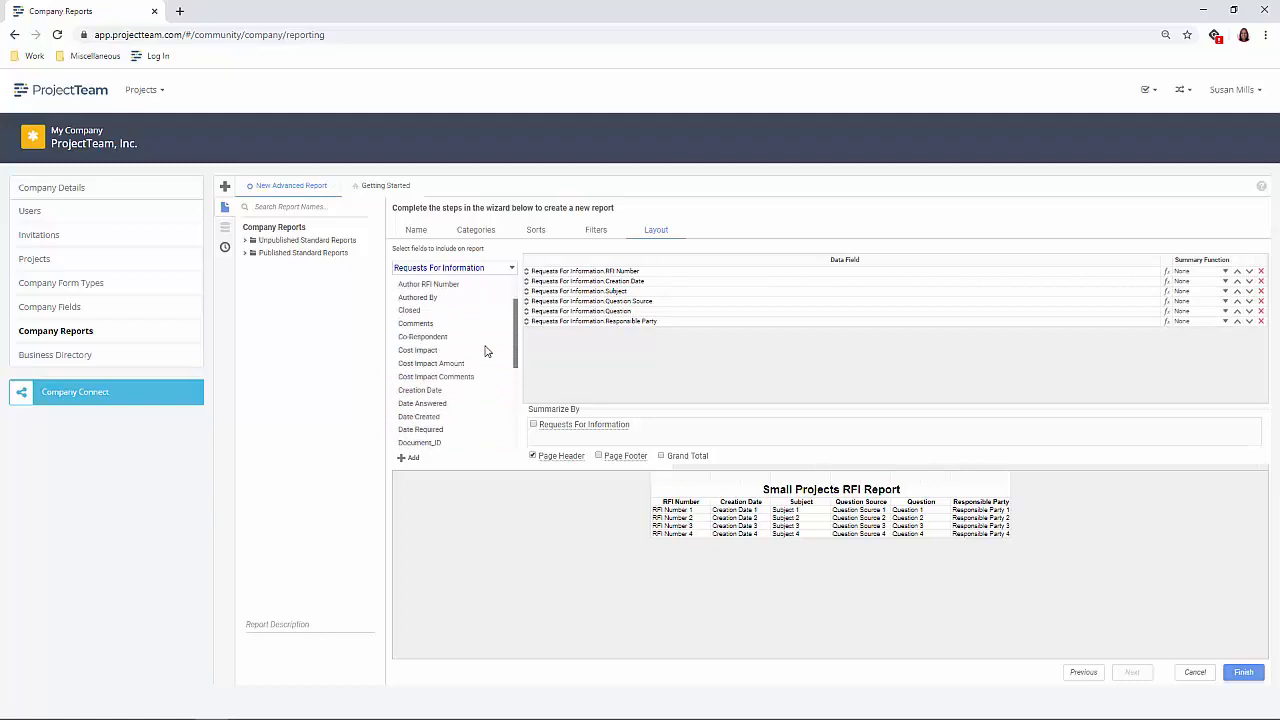
{"action": "scroll", "coordinate": [487, 351], "scroll_direction": "up", "scroll_amount": 2}
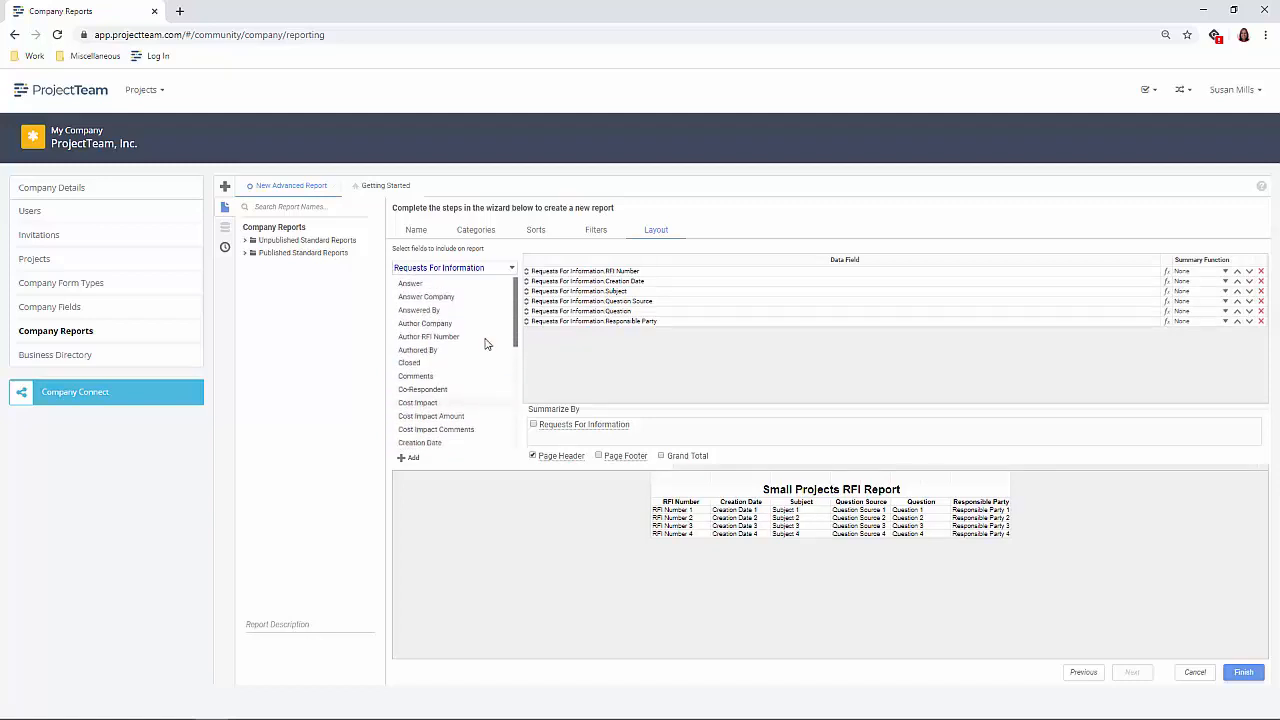
{"action": "left_click", "coordinate": [465, 285]}
{"action": "left_click", "coordinate": [507, 284]}
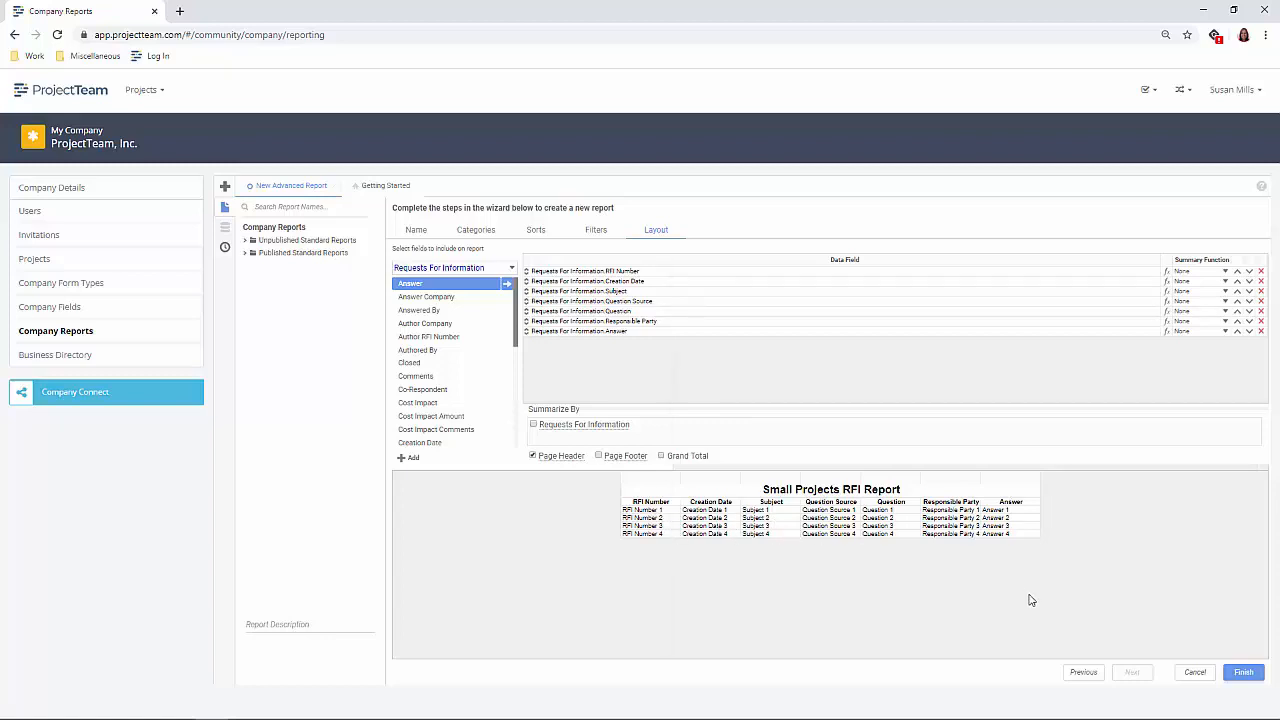
- Finish and save the Small Projects RFI Report, and move it into the Published Standard Reports folder
{"action": "left_click", "coordinate": [1231, 675]}
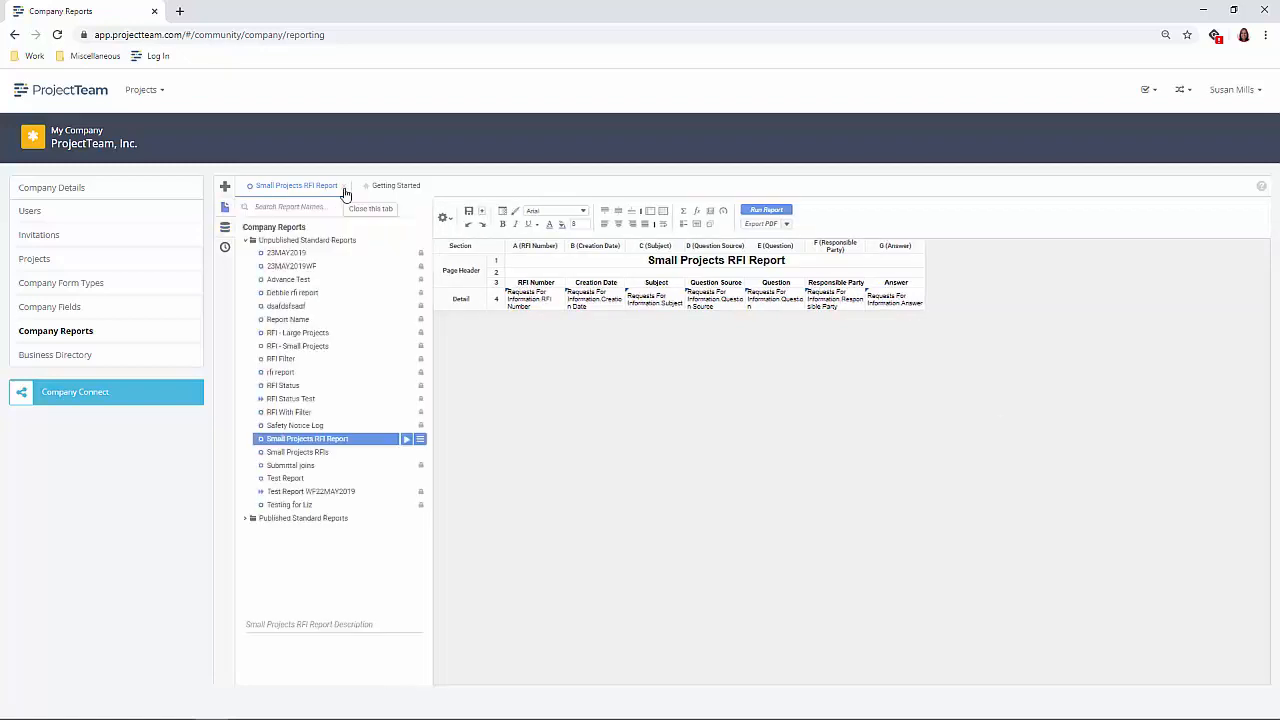
{"action": "left_click", "coordinate": [468, 212]}
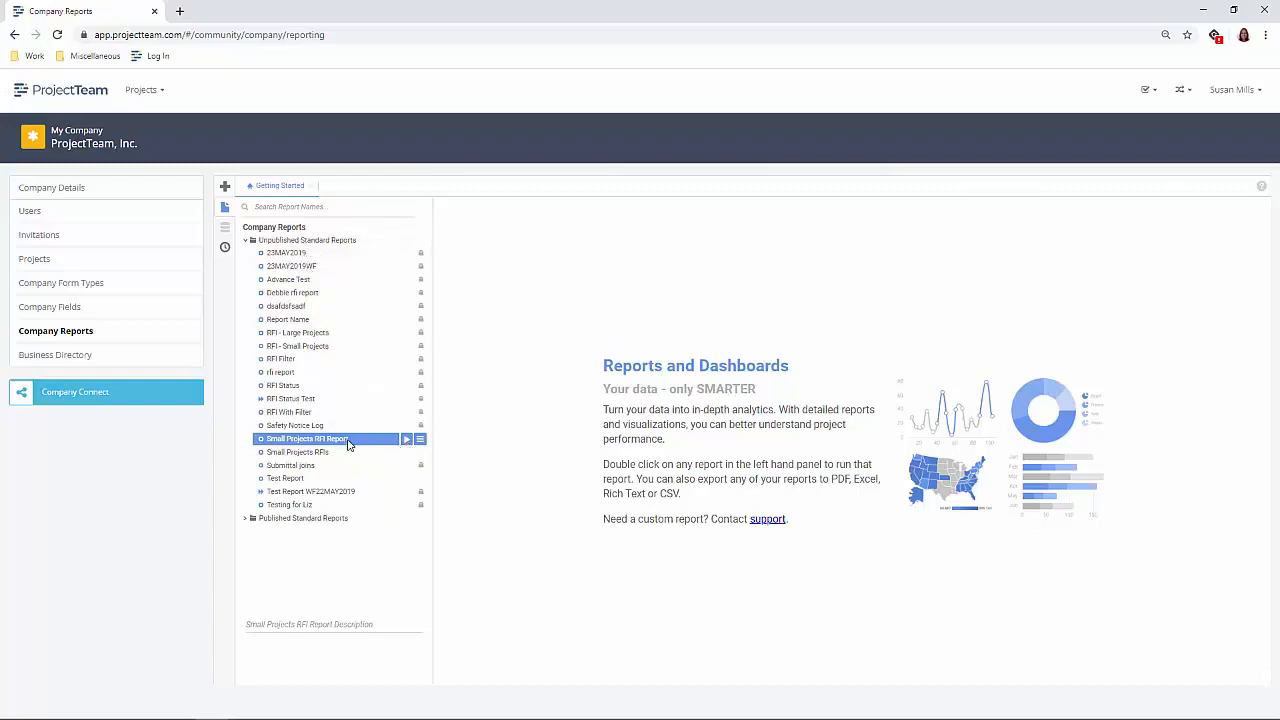
{"action": "left_click_drag", "start_coordinate": [349, 445], "coordinate": [340, 530]}
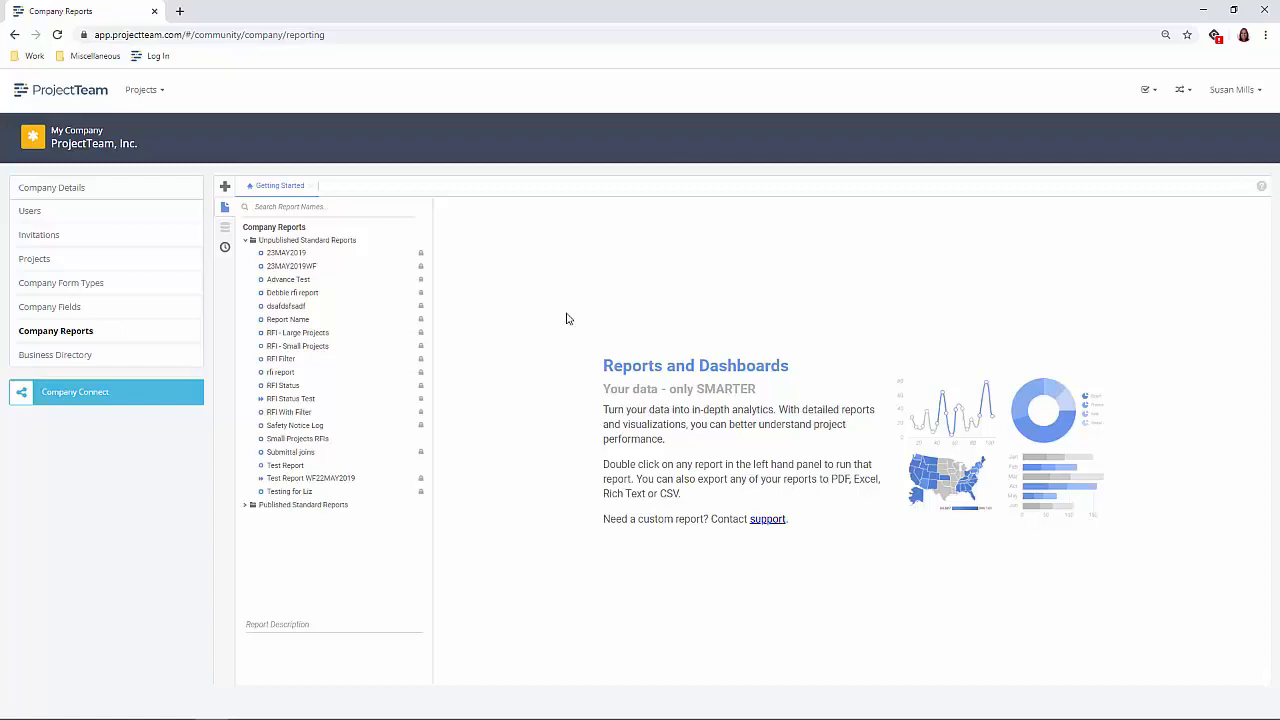
- Create a new project from scratch named Small Projects Template and save it
{"action": "left_click", "coordinate": [153, 94]}
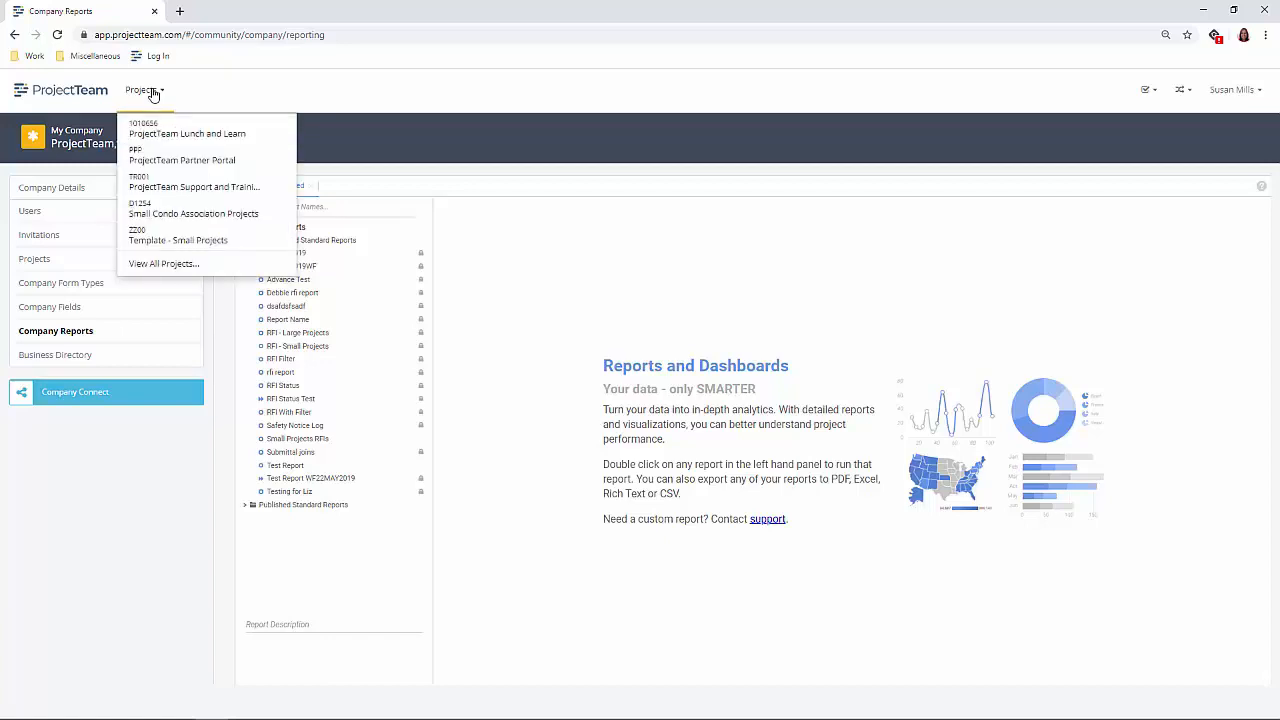
{"action": "left_click", "coordinate": [168, 265]}
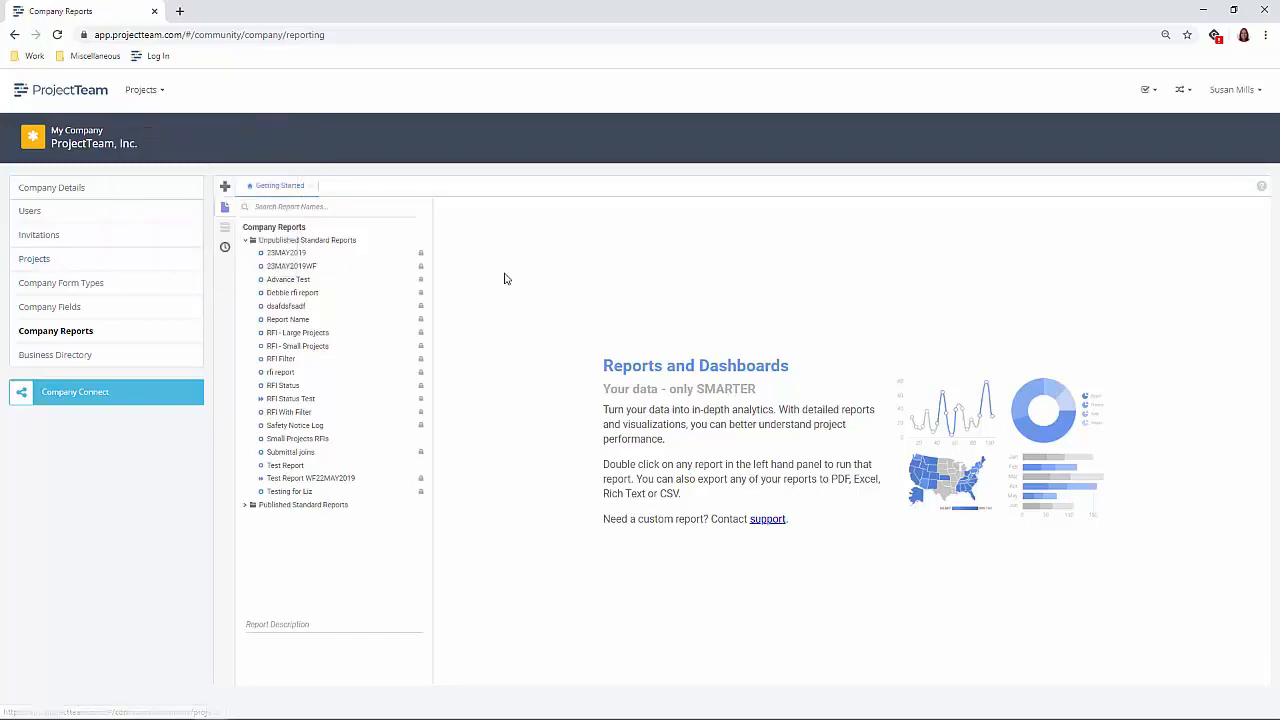
{"action": "left_click", "coordinate": [980, 138]}
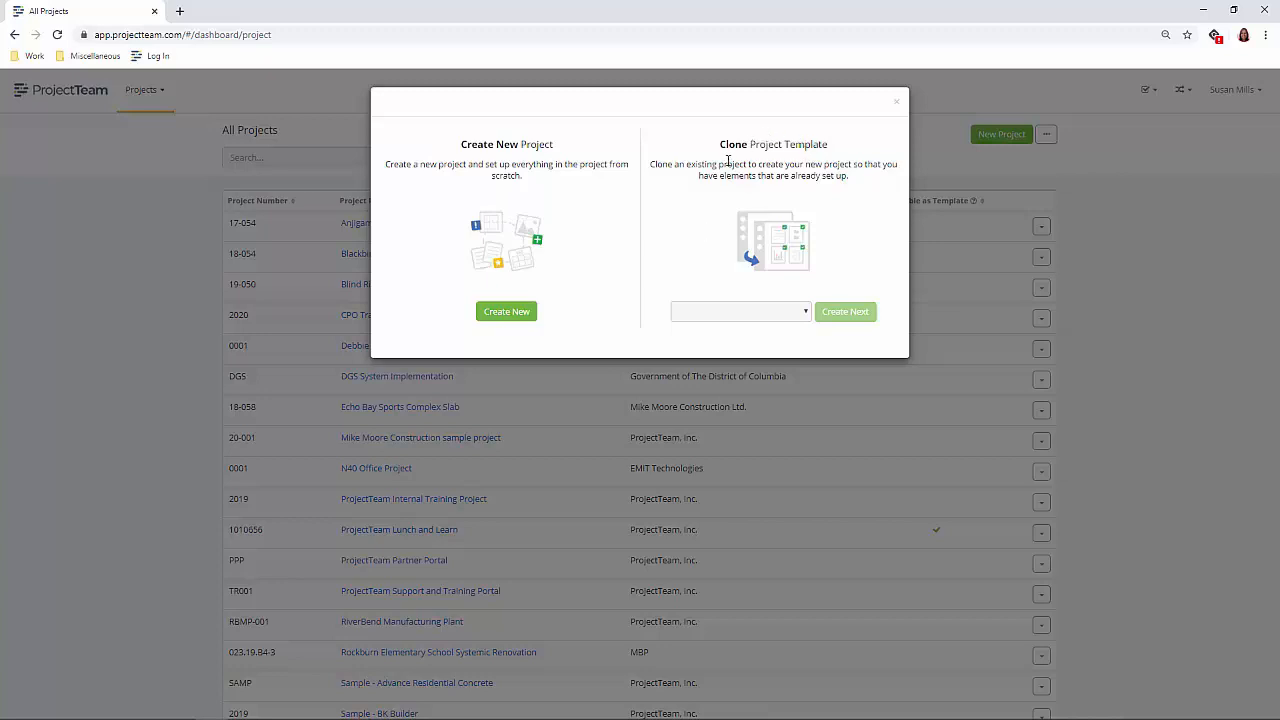
{"action": "left_click", "coordinate": [507, 312]}
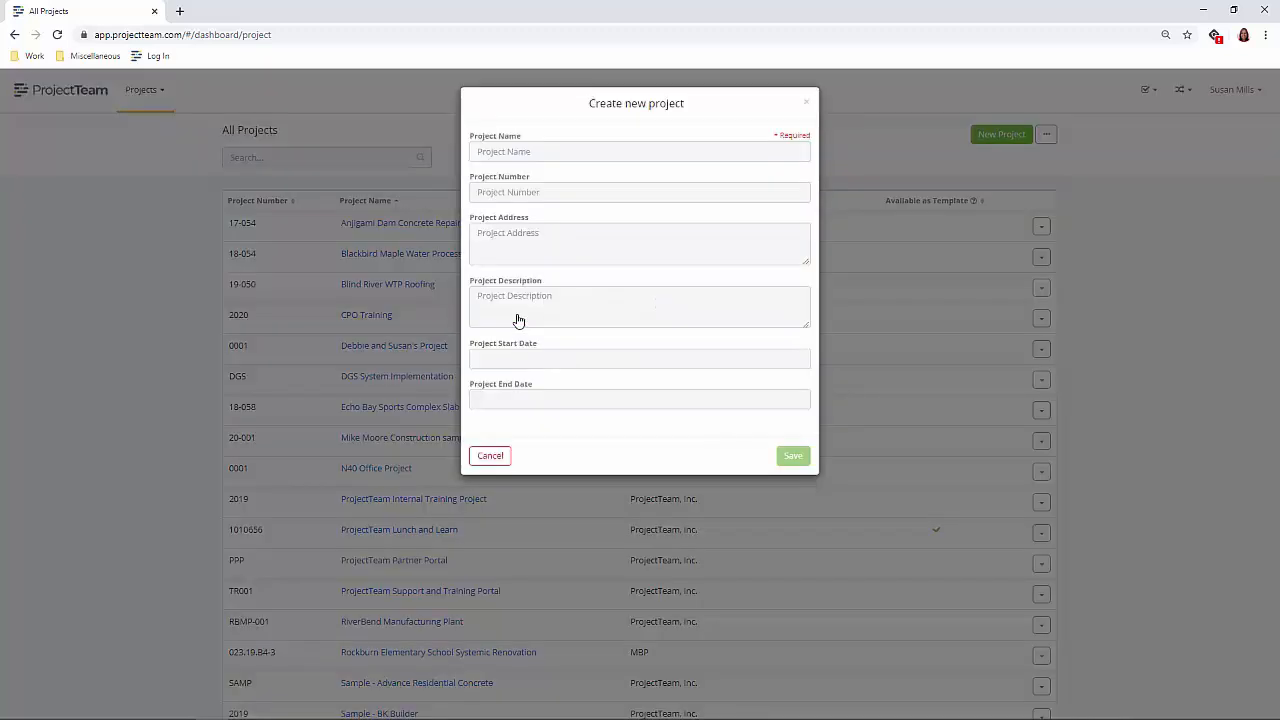
{"action": "left_click", "coordinate": [527, 152]}
{"action": "type", "text": "S"}
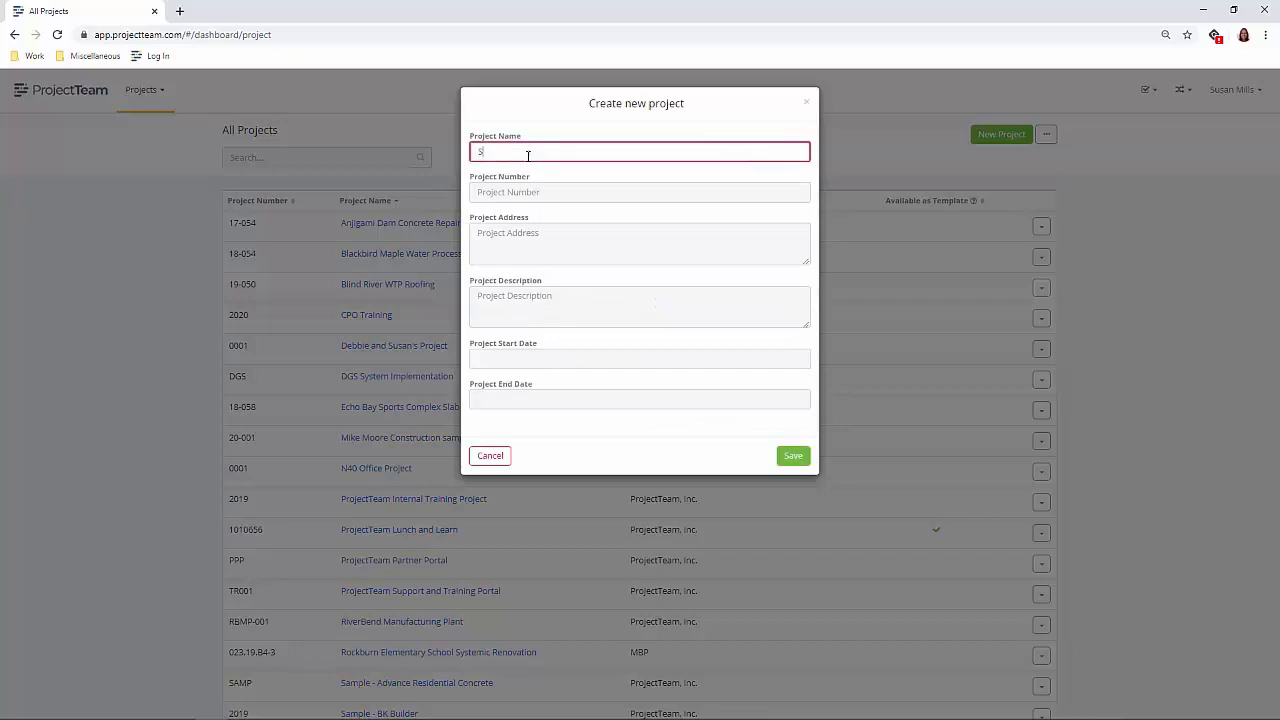
{"action": "type", "text": "mall Projects Template"}
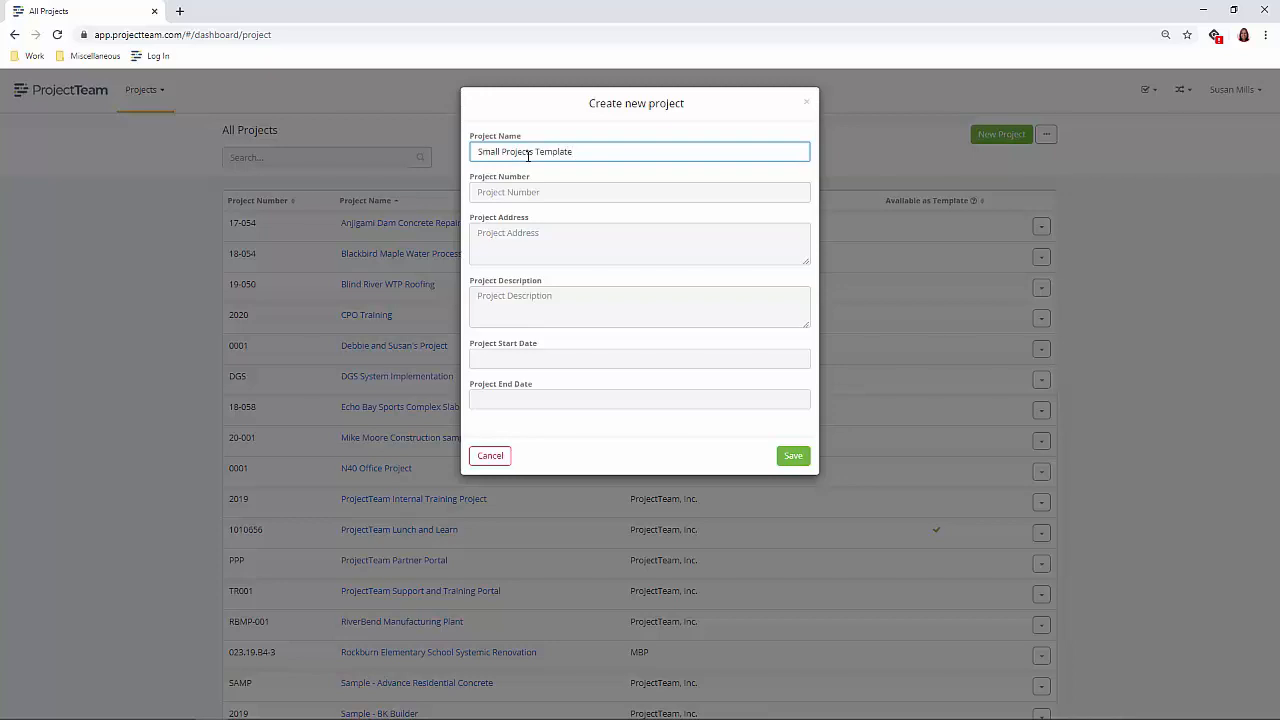
{"action": "left_click", "coordinate": [791, 460]}
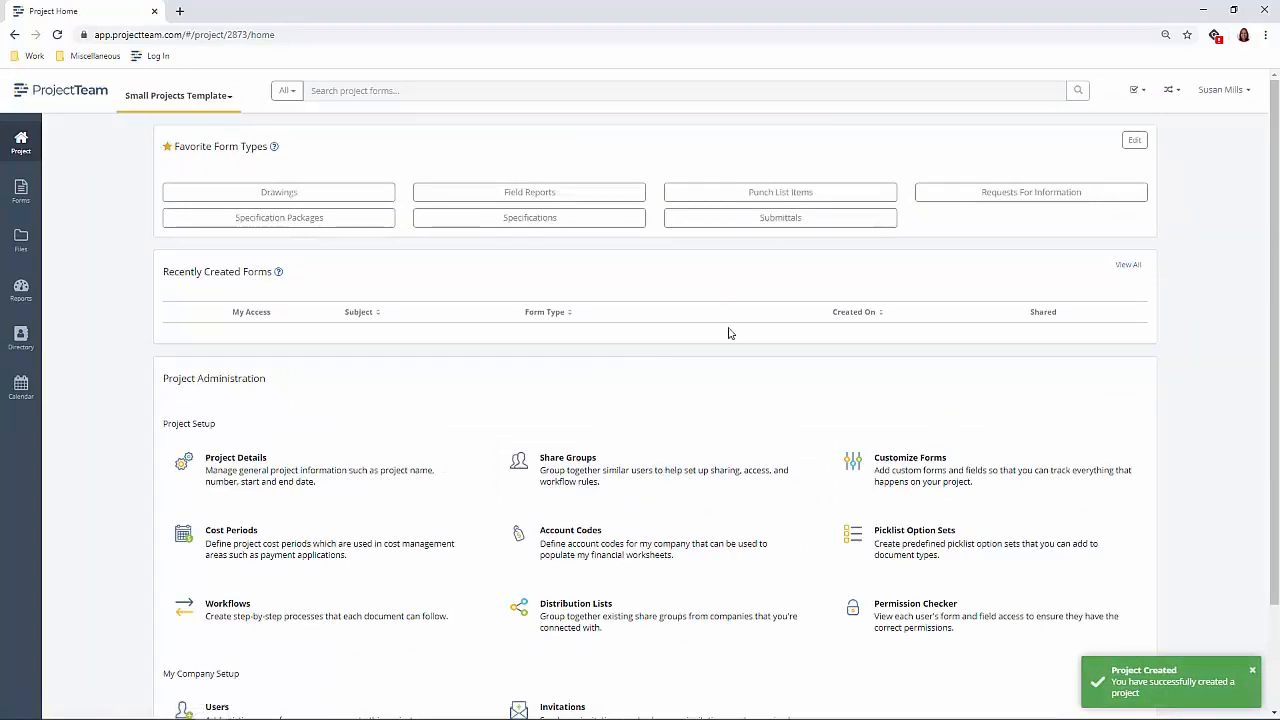
- Find the Requests For Information form among the project's customizable forms and open its customization page
{"action": "scroll", "coordinate": [744, 358], "scroll_direction": "down", "scroll_amount": 1}
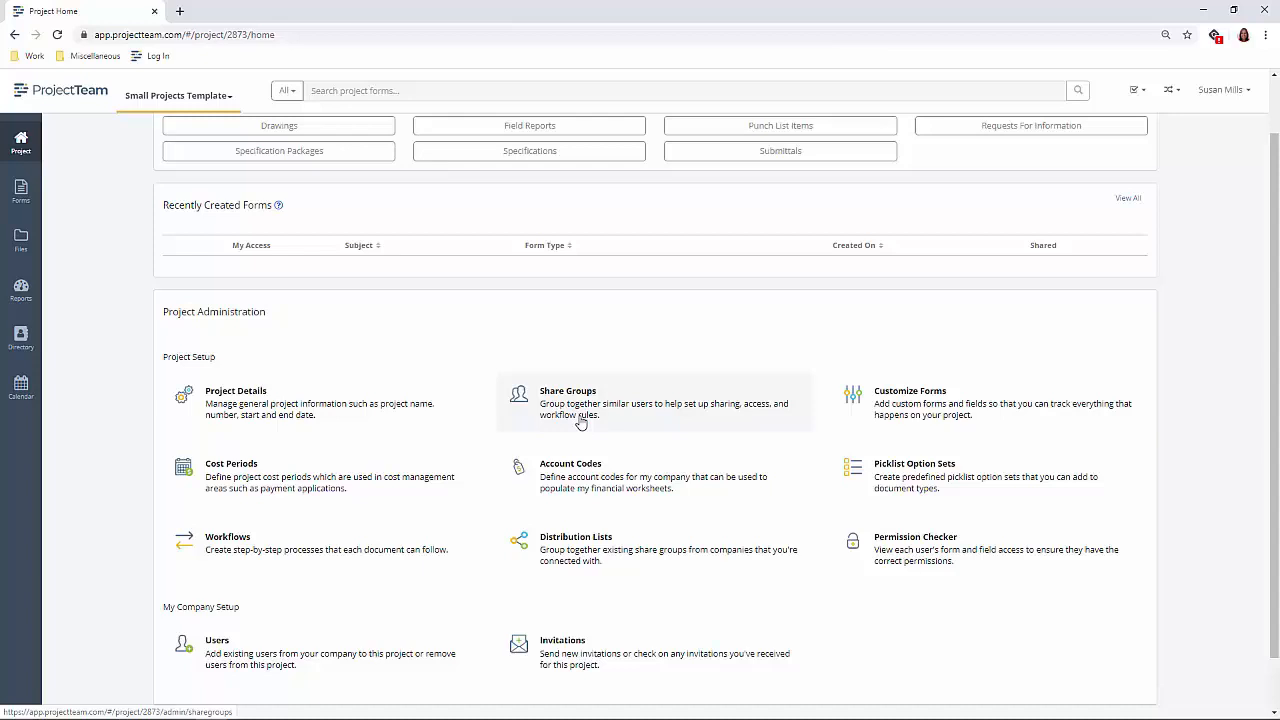
{"action": "left_click", "coordinate": [882, 410]}
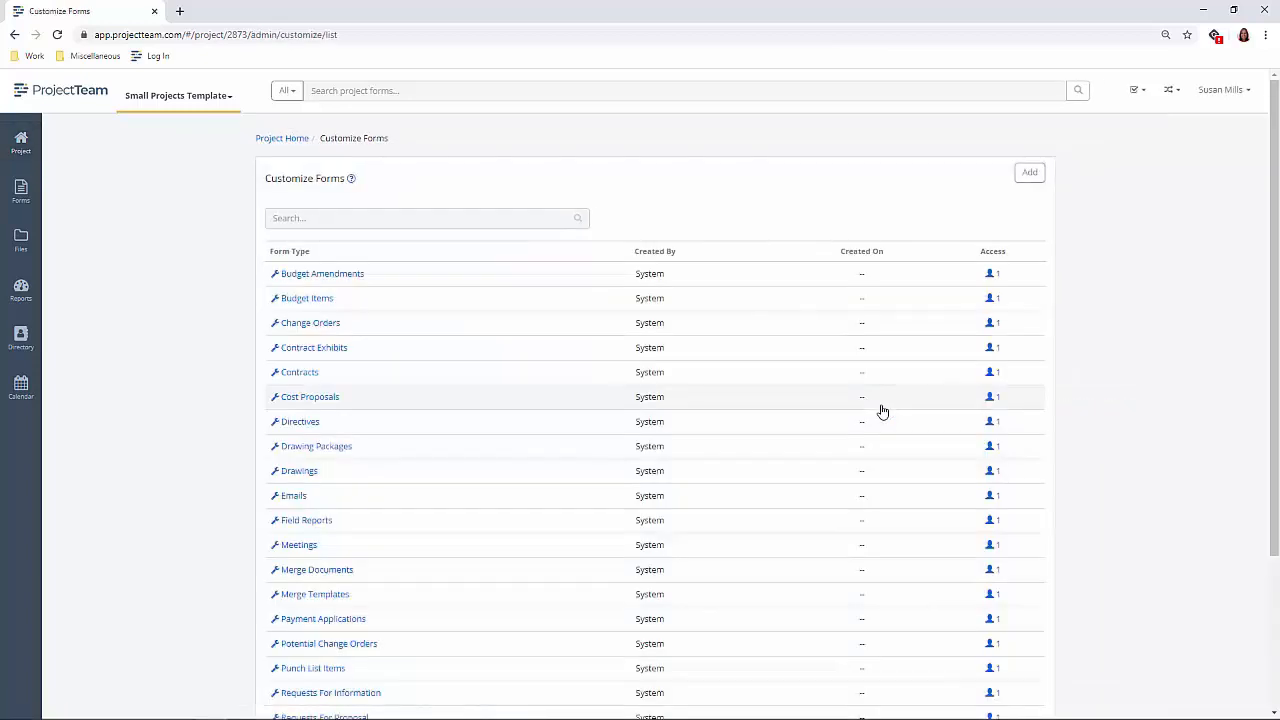
{"action": "left_click", "coordinate": [508, 218]}
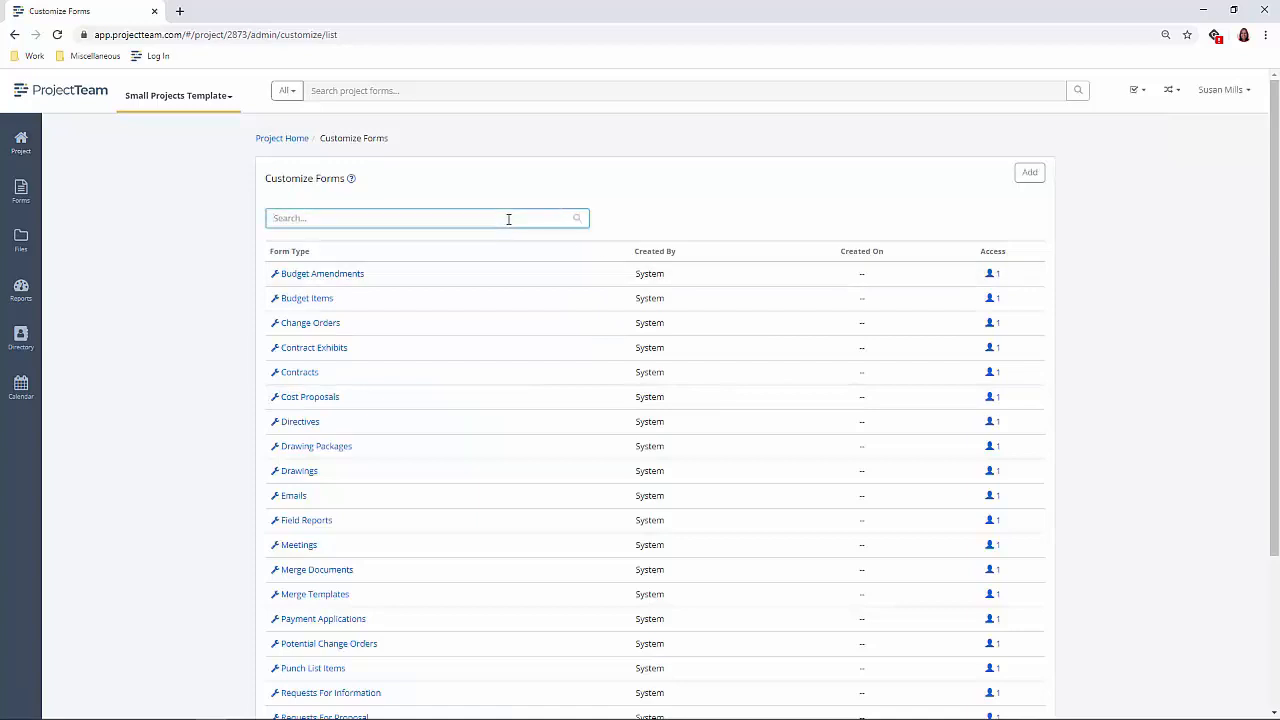
{"action": "type", "text": "Req"}
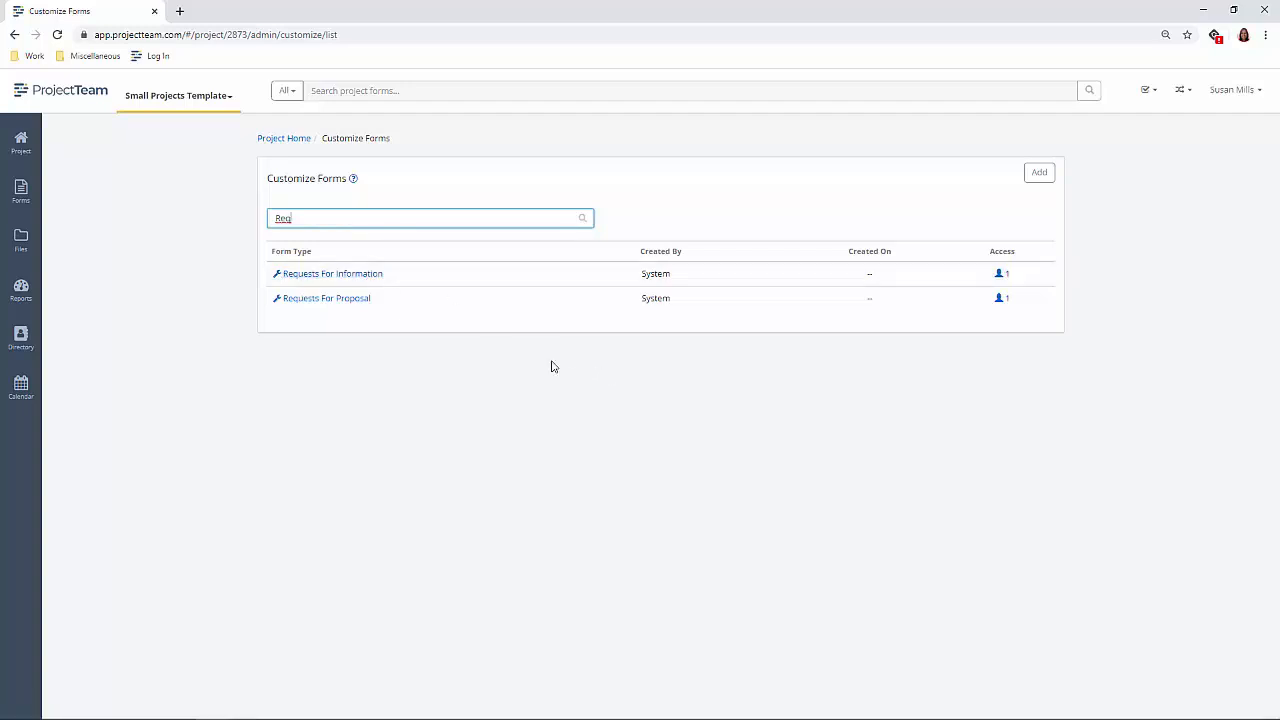
{"action": "left_click", "coordinate": [363, 276]}
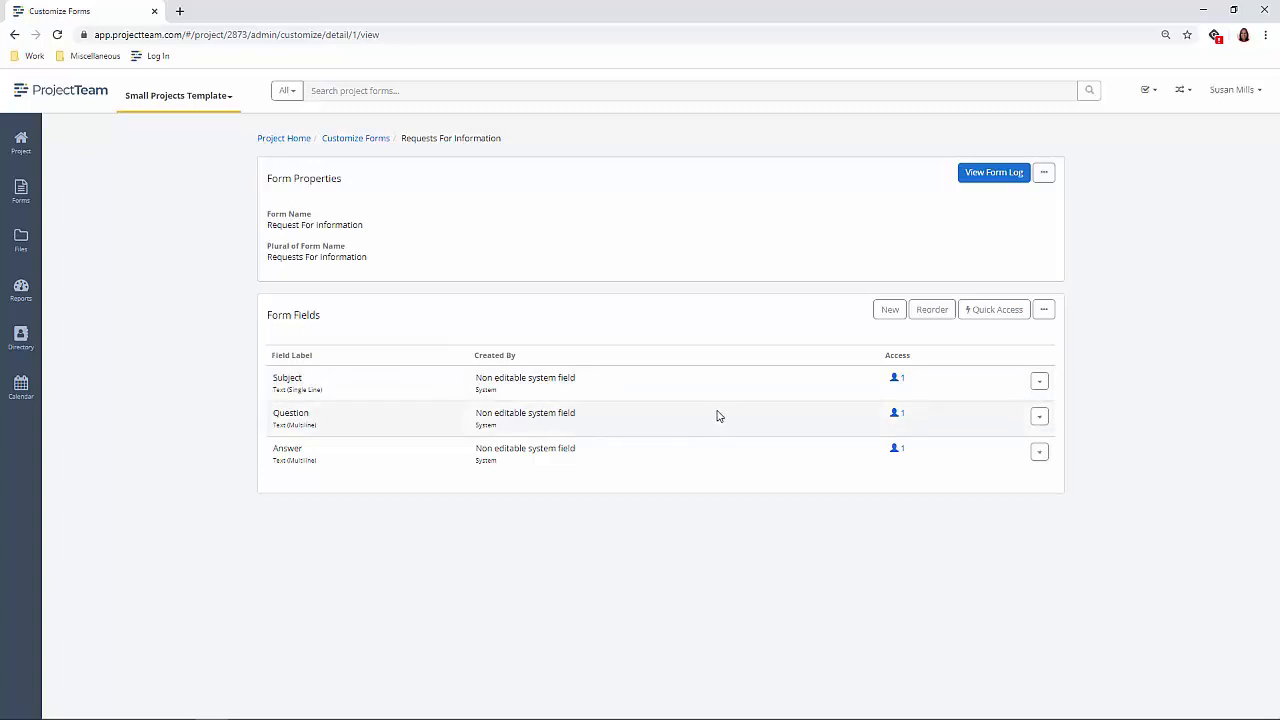
- Apply the Small Projects company form variation to the Requests For Information form
{"action": "left_click", "coordinate": [1044, 312]}
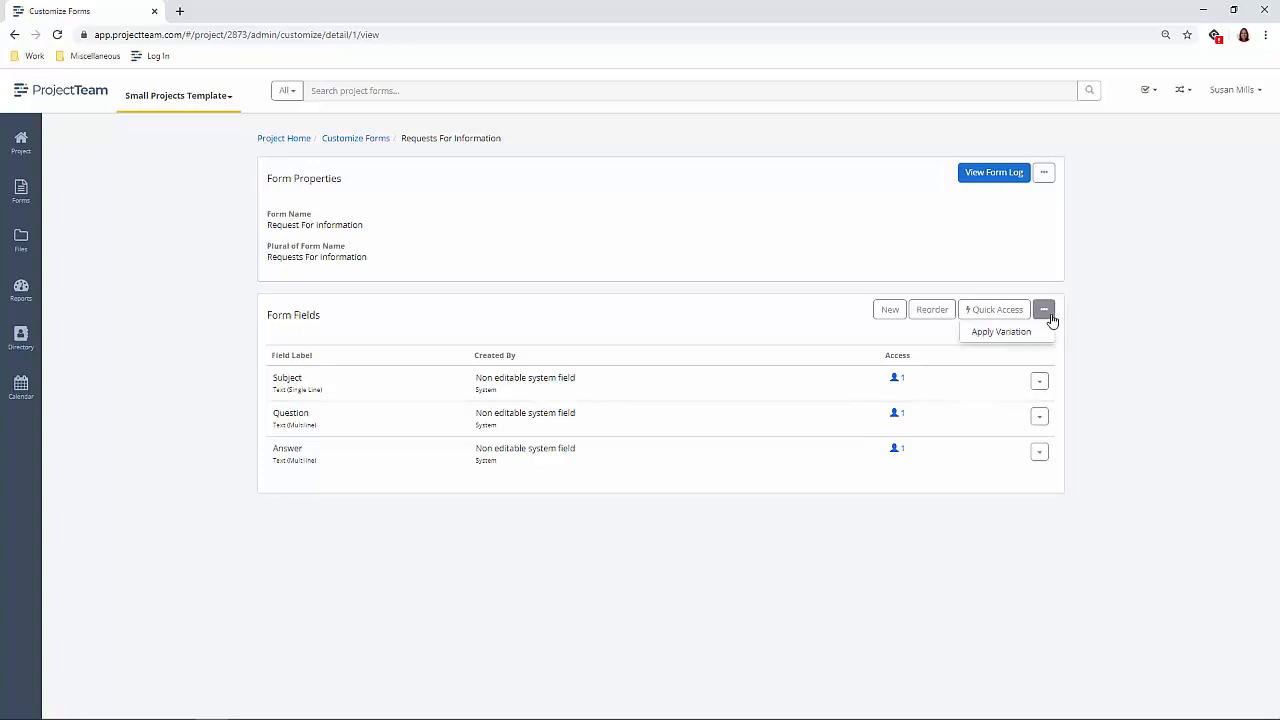
{"action": "left_click", "coordinate": [1018, 340]}
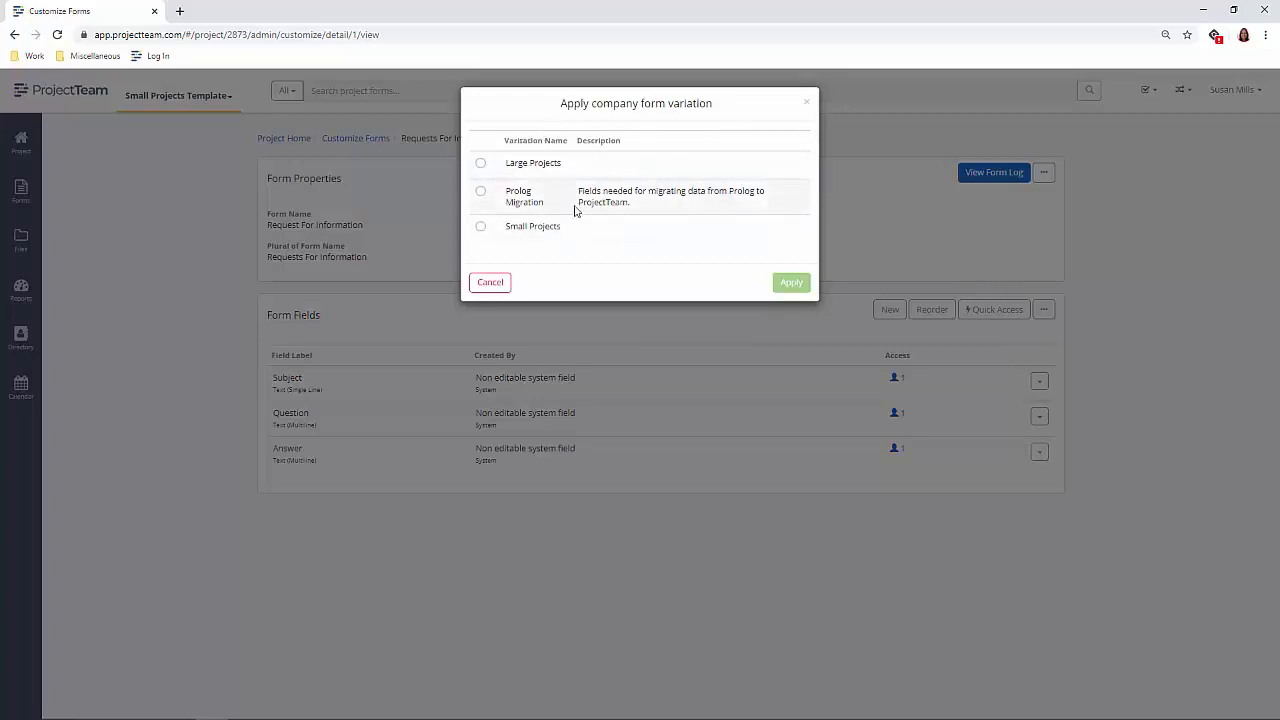
{"action": "left_click", "coordinate": [479, 229]}
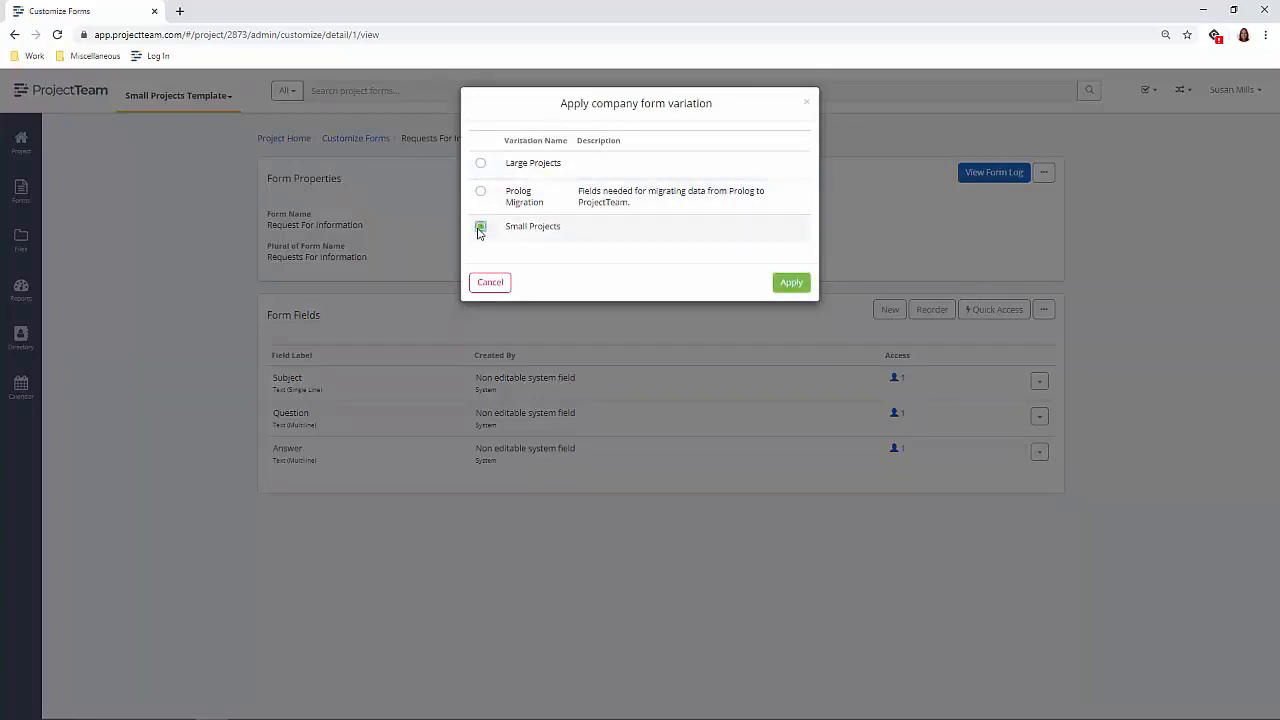
{"action": "left_click", "coordinate": [789, 283]}
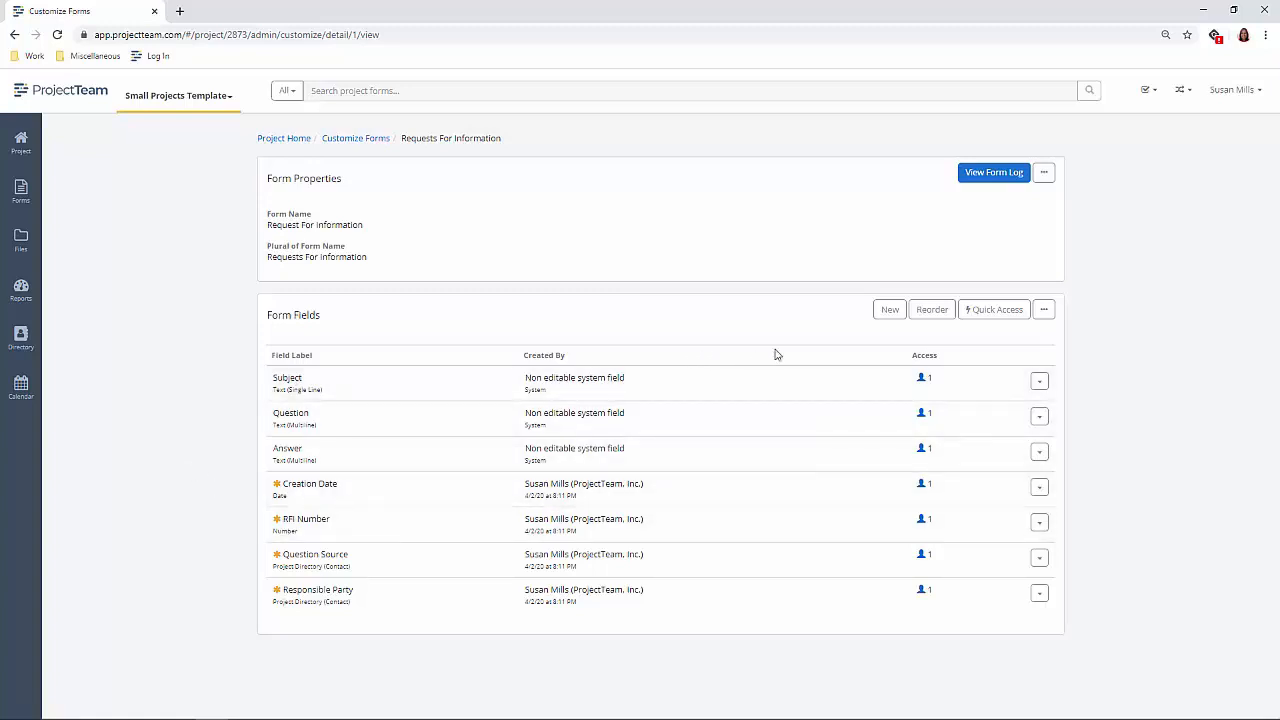
- Reorder the form fields to RFI Number, Creation Date, Subject, Question Source, Responsible Party, Question, Answer, and save the order
{"action": "left_click", "coordinate": [920, 320]}
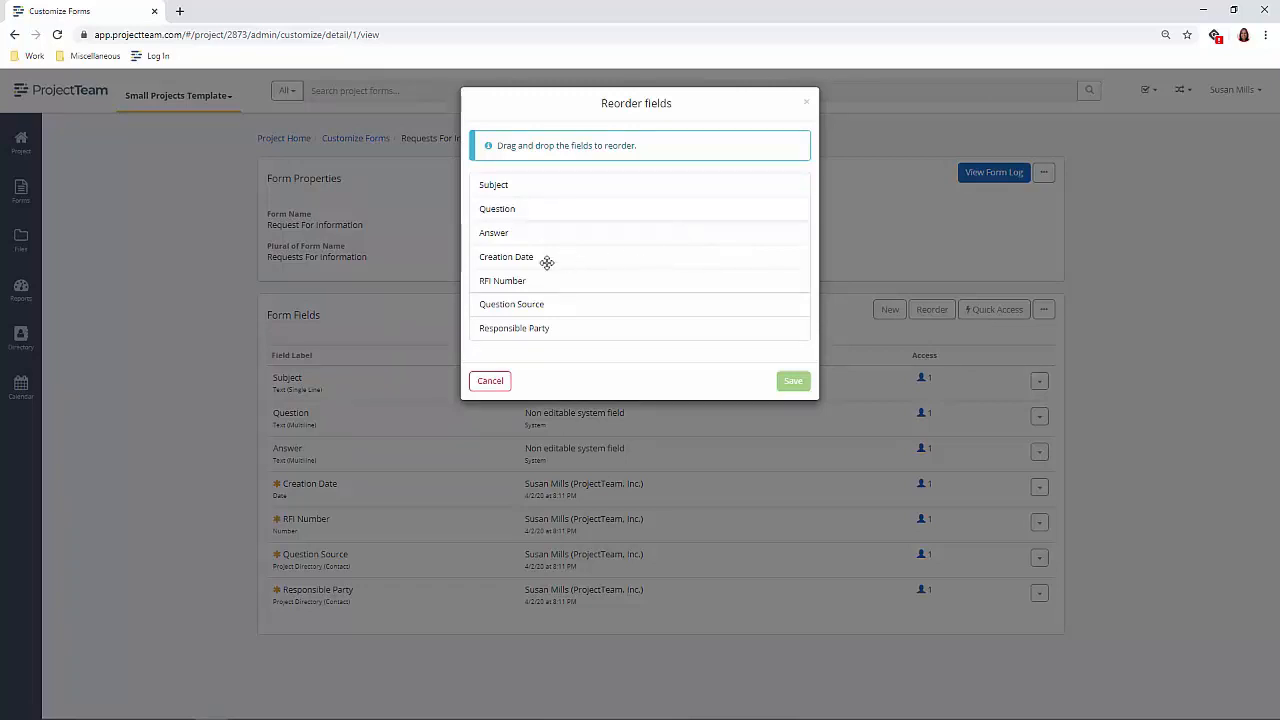
{"action": "left_click_drag", "start_coordinate": [517, 257], "coordinate": [515, 179]}
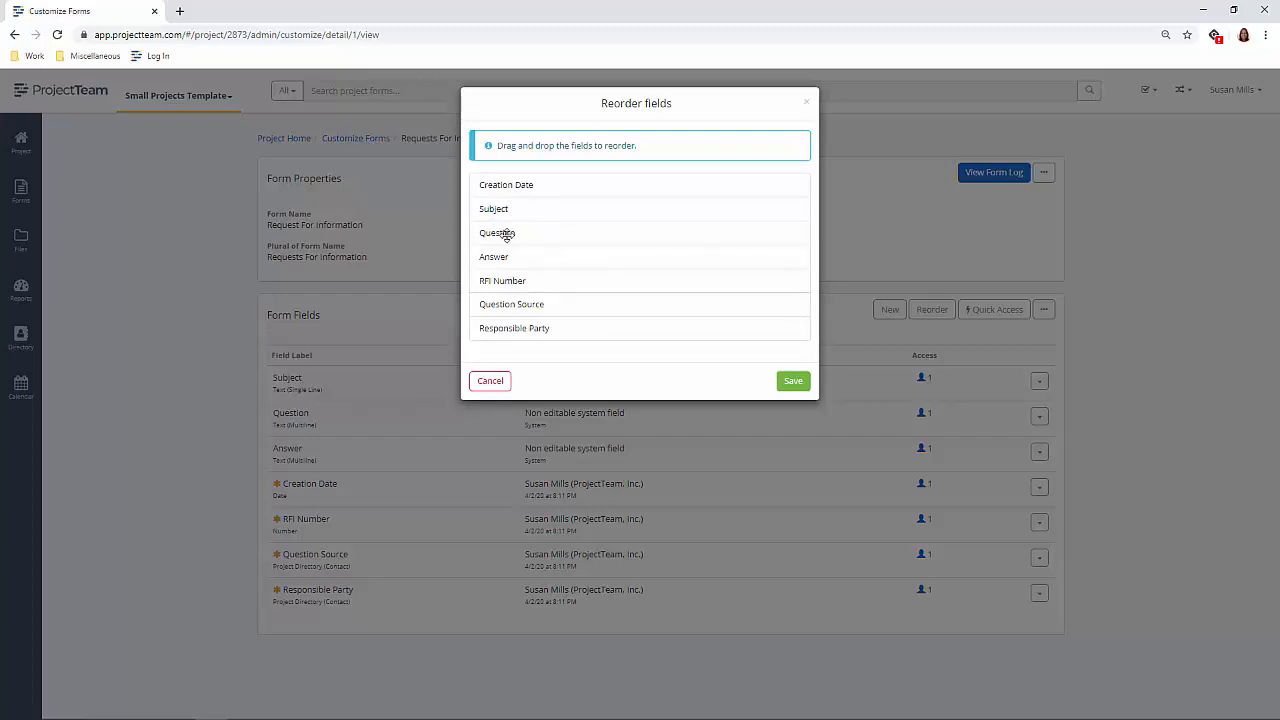
{"action": "left_click_drag", "start_coordinate": [531, 300], "coordinate": [537, 229]}
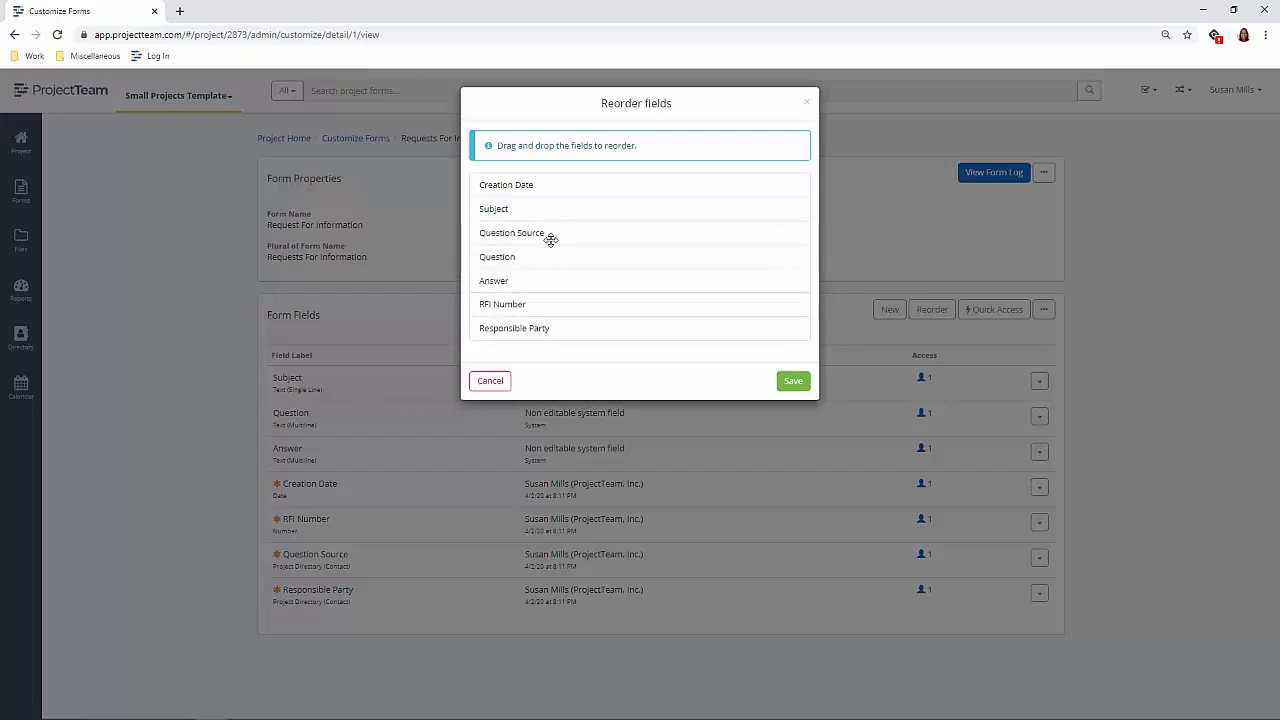
{"action": "left_click_drag", "start_coordinate": [519, 300], "coordinate": [520, 177]}
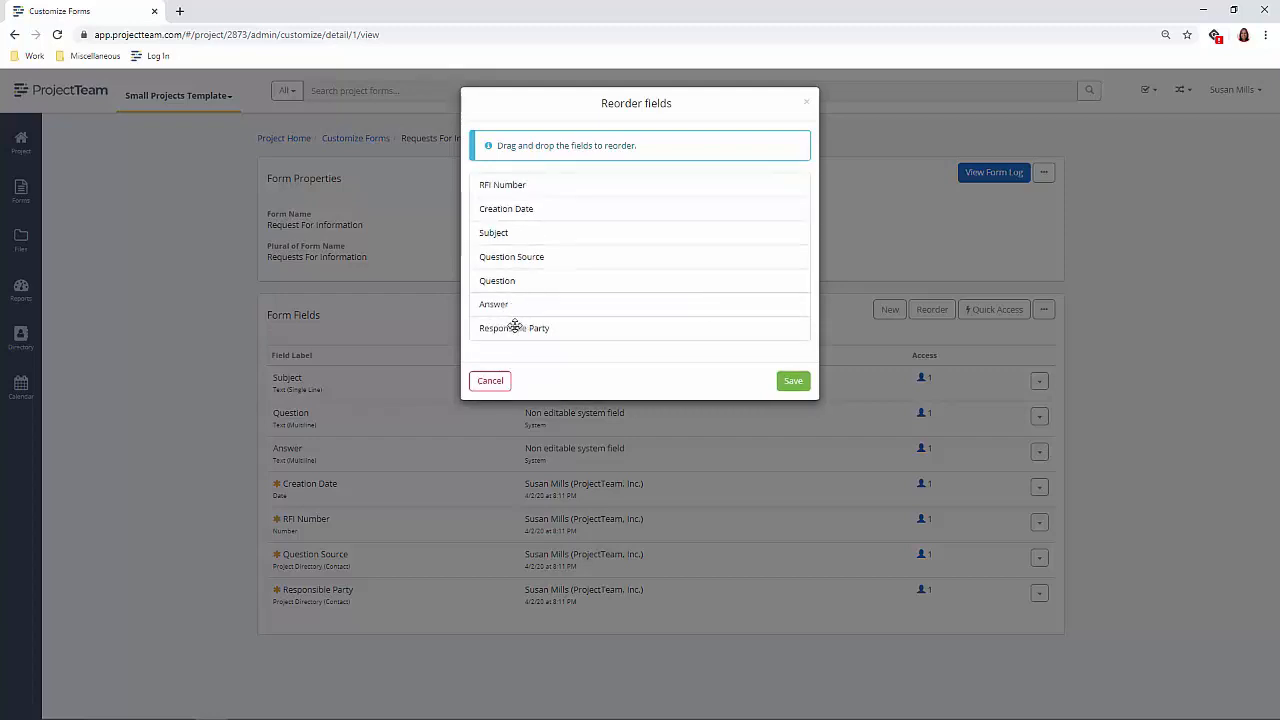
{"action": "left_click_drag", "start_coordinate": [516, 328], "coordinate": [517, 303]}
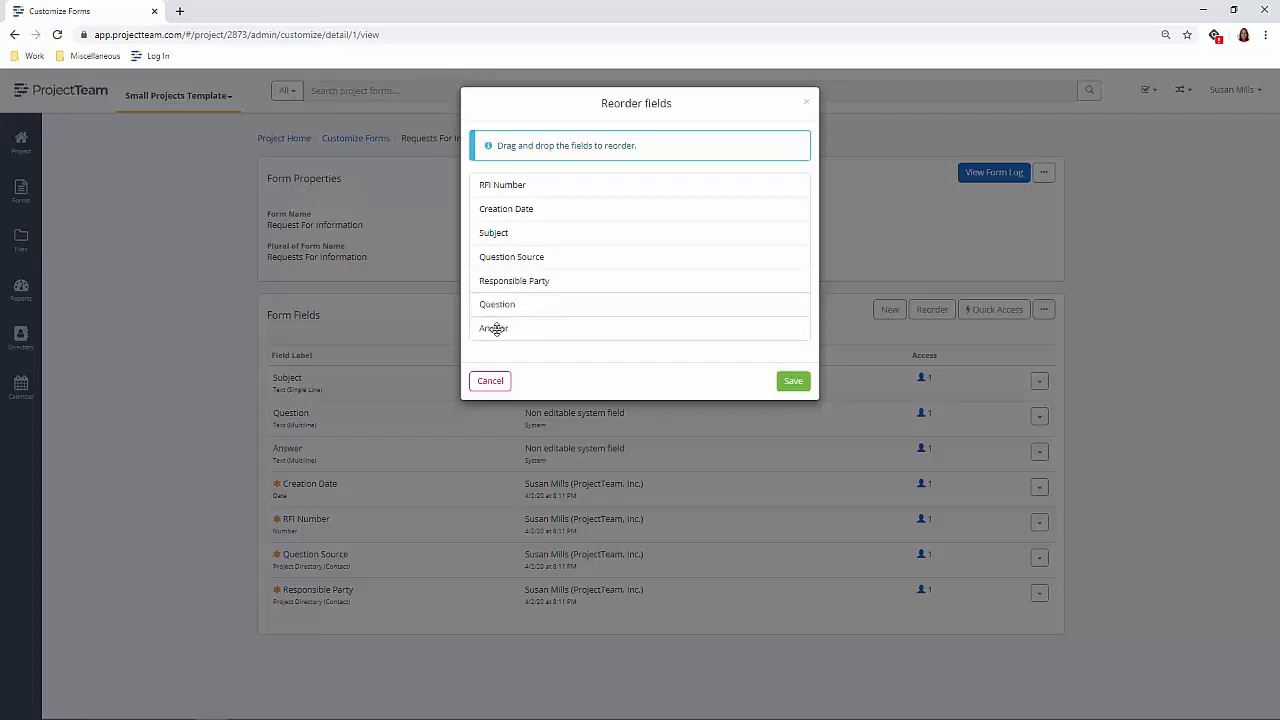
{"action": "left_click", "coordinate": [787, 386]}
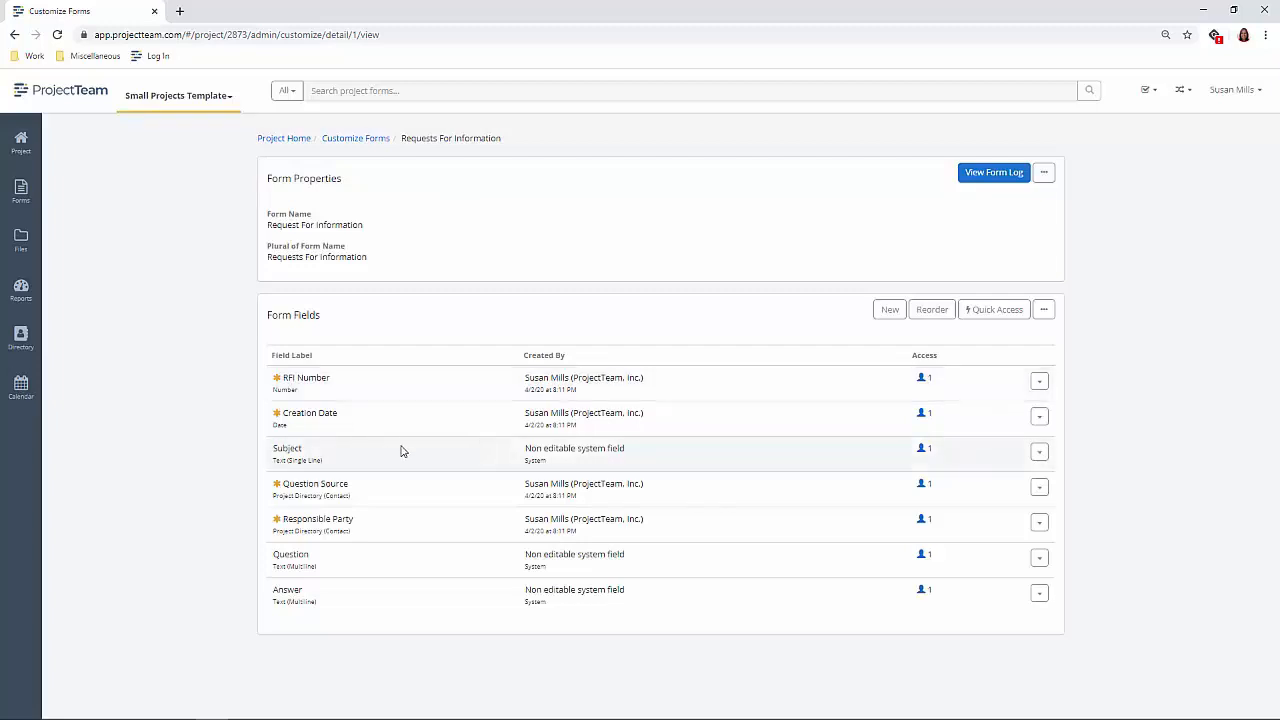
- Give the Subject field the project alias RFI Title and save it
{"action": "left_click", "coordinate": [1040, 455]}
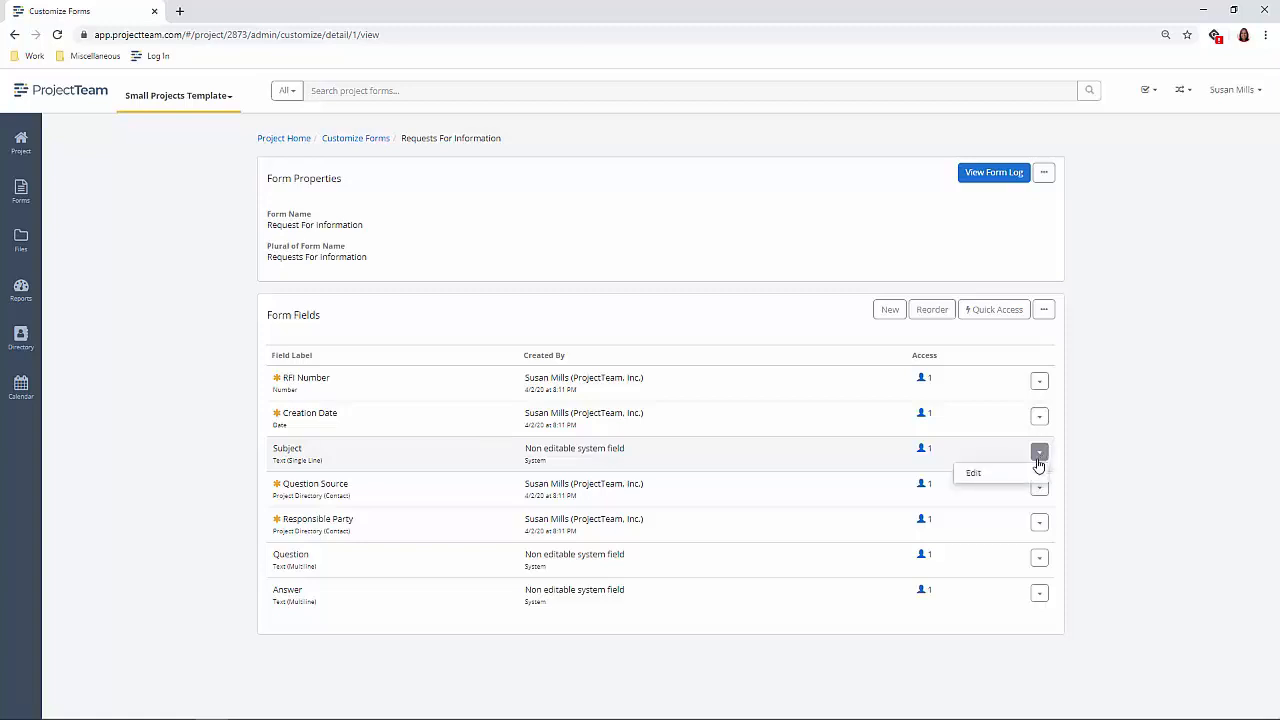
{"action": "left_click", "coordinate": [990, 478]}
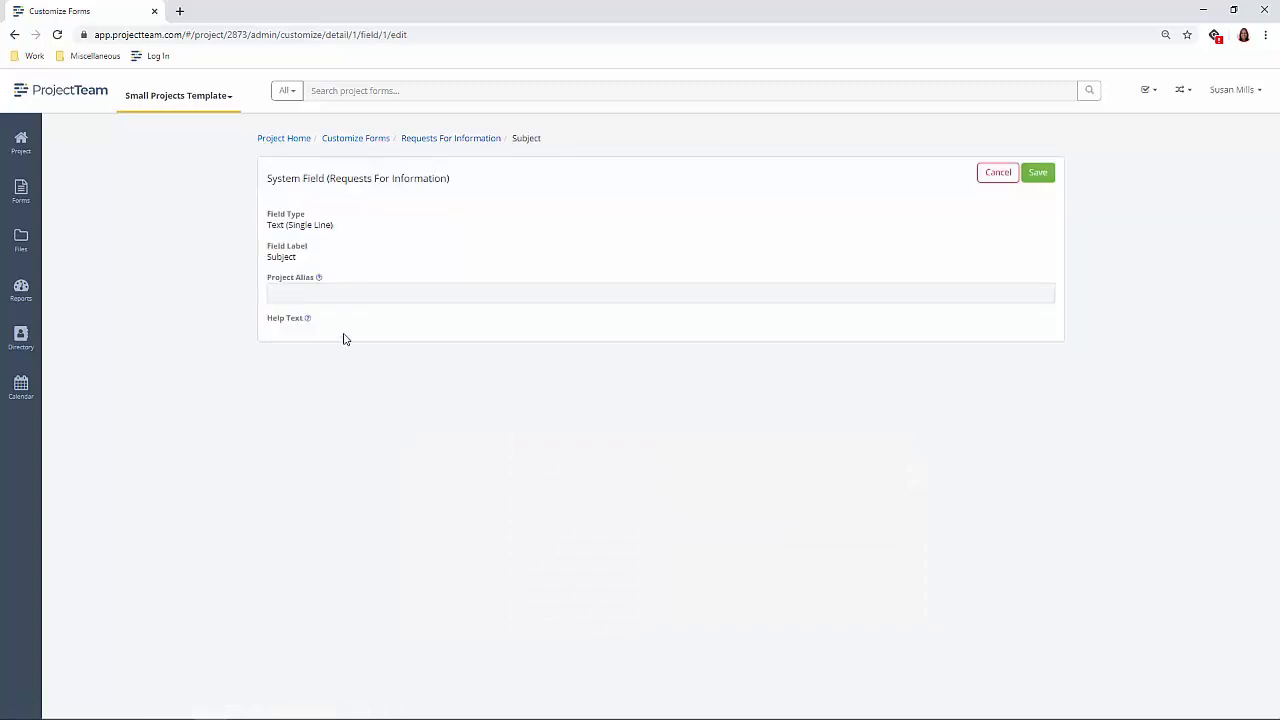
{"action": "left_click", "coordinate": [322, 295]}
{"action": "type", "text": "R"}
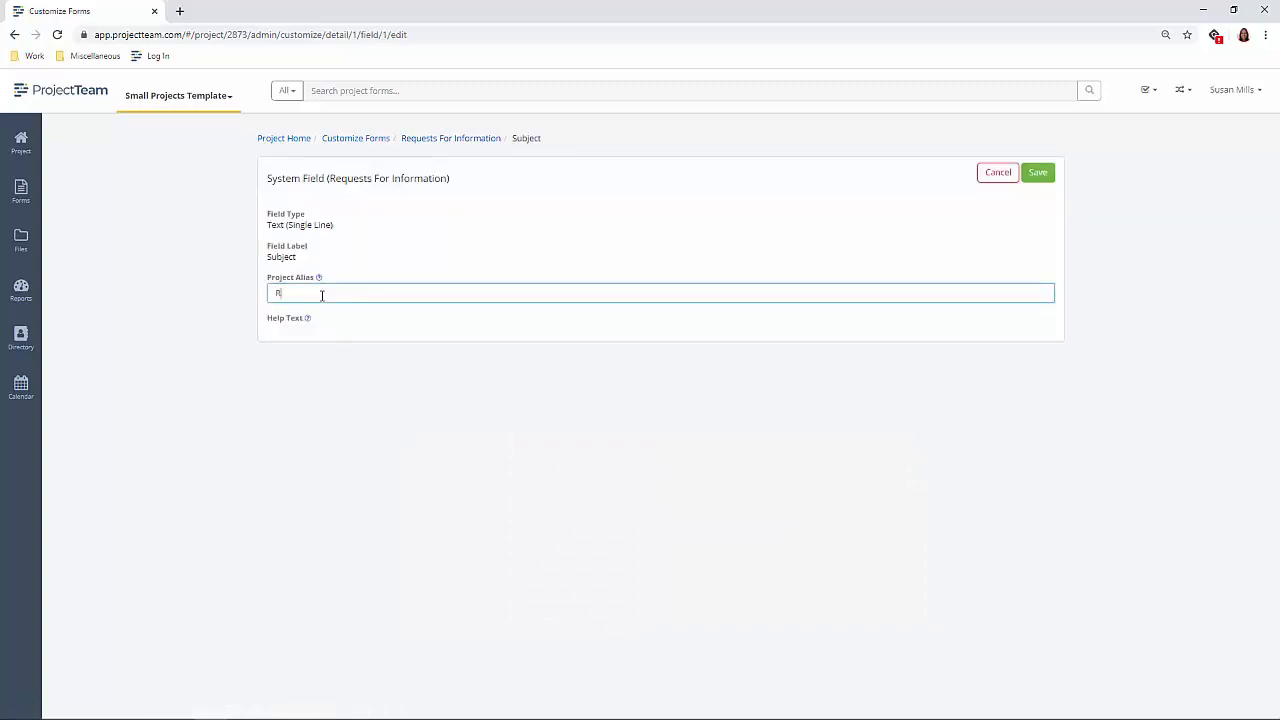
{"action": "type", "text": "FI Title"}
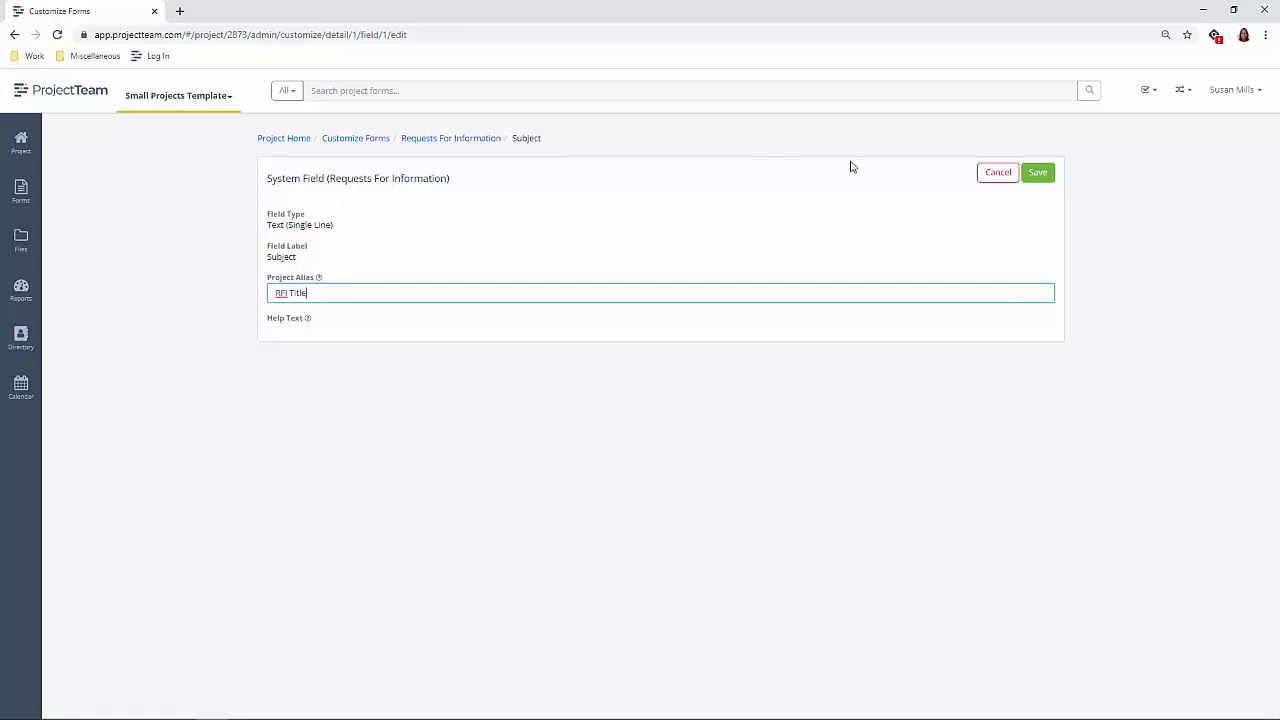
{"action": "left_click", "coordinate": [1038, 172]}
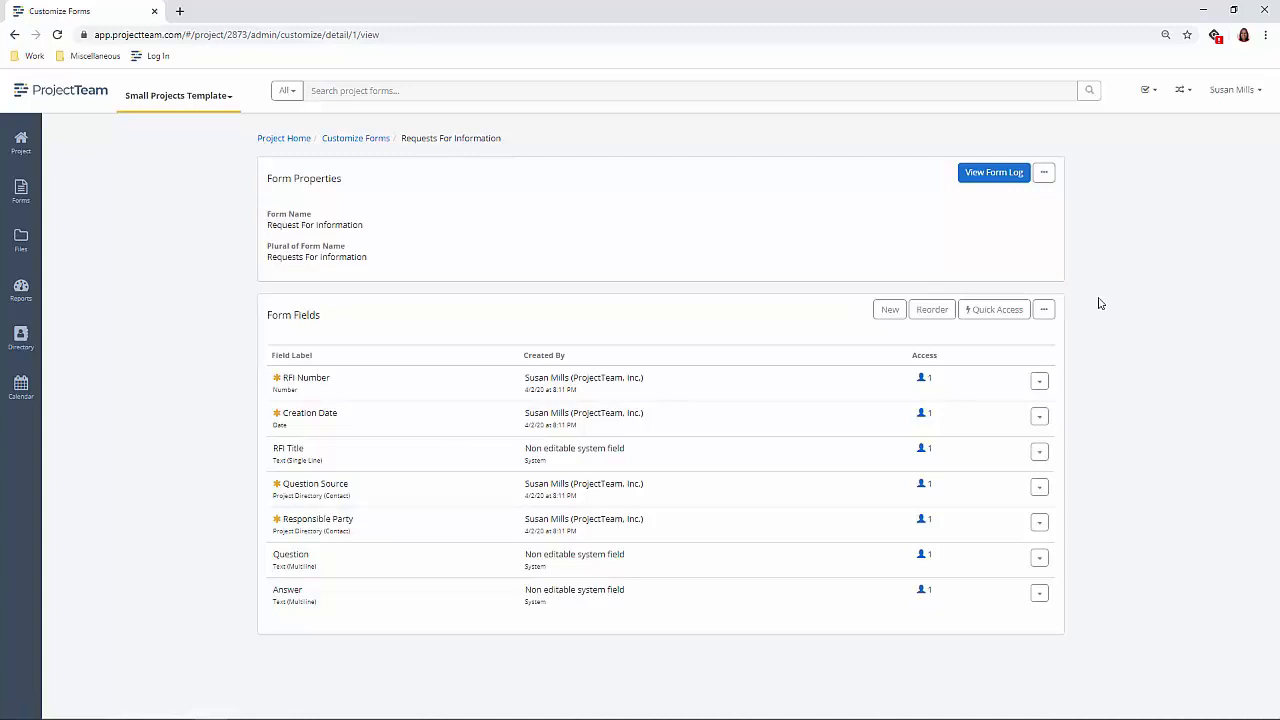
- Review the field layout on a blank new Request For Information from the form log, and cancel without saving
{"action": "left_click", "coordinate": [979, 188]}
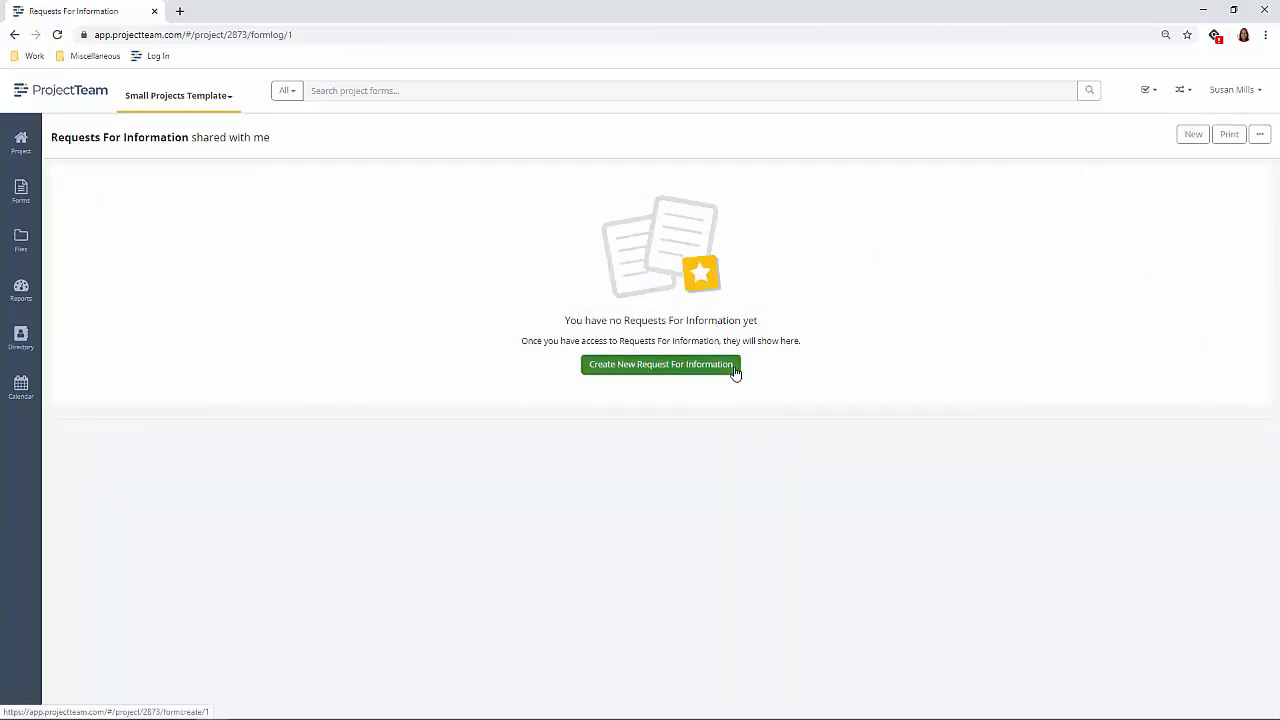
{"action": "left_click", "coordinate": [734, 371]}
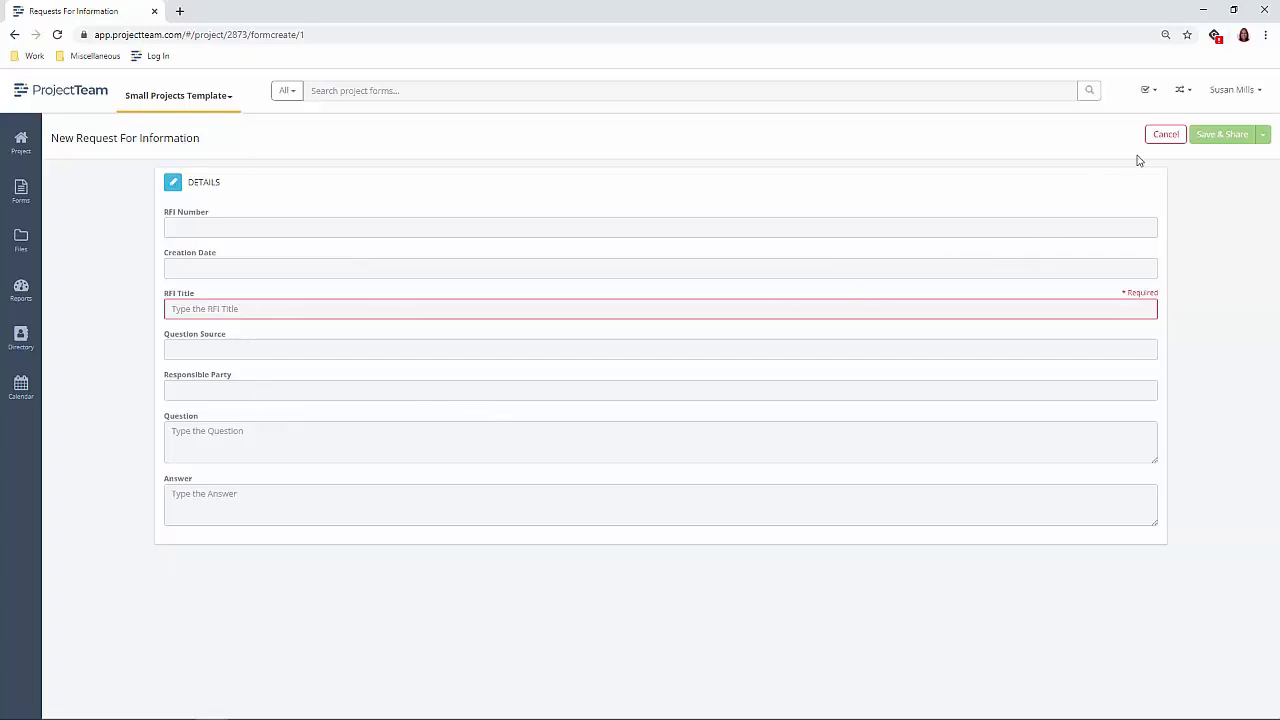
{"action": "left_click", "coordinate": [1162, 134]}
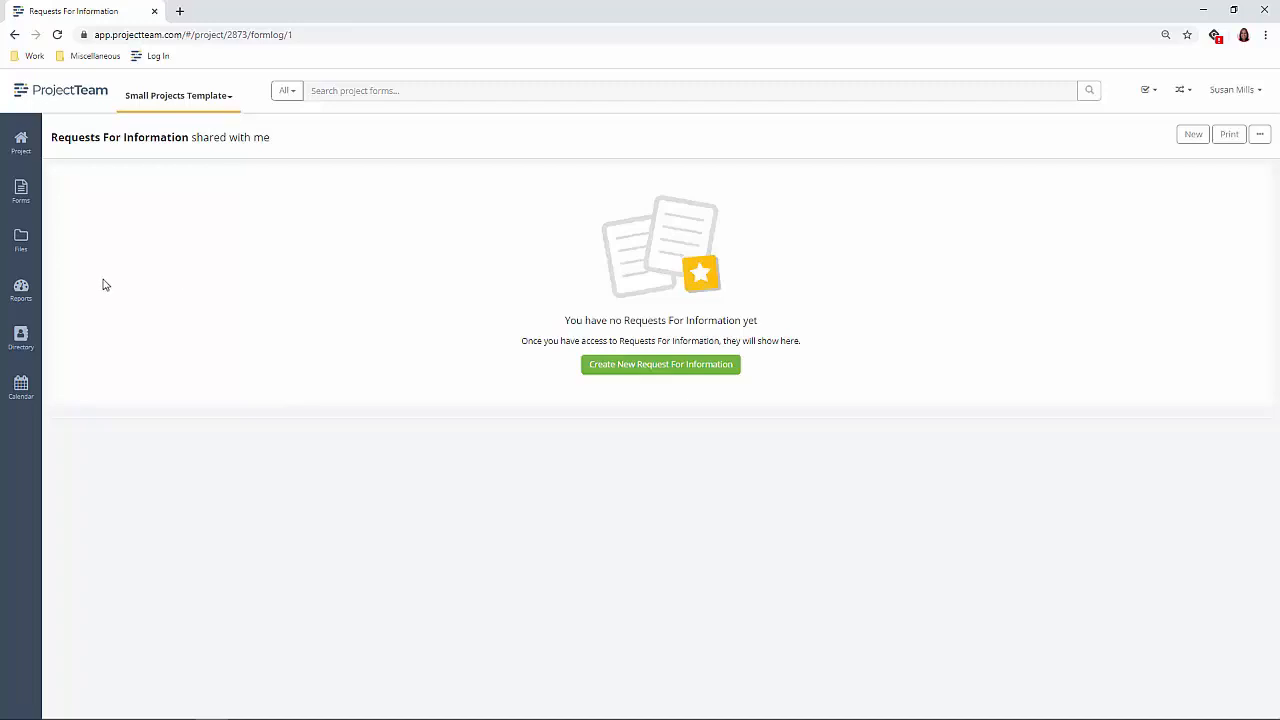
- Locate the Small Projects RFI Report in the project's reports, among the standard reports with company access
{"action": "left_click", "coordinate": [30, 300]}
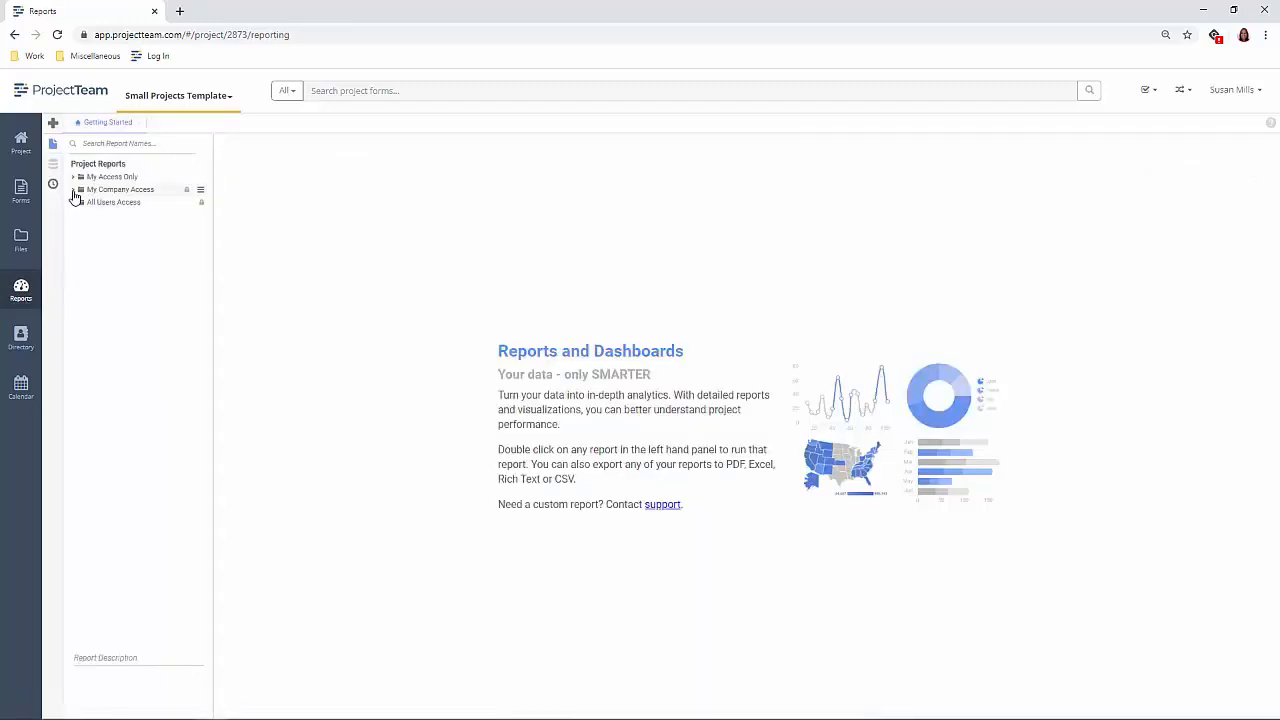
{"action": "left_click", "coordinate": [74, 194]}
{"action": "left_click", "coordinate": [80, 204]}
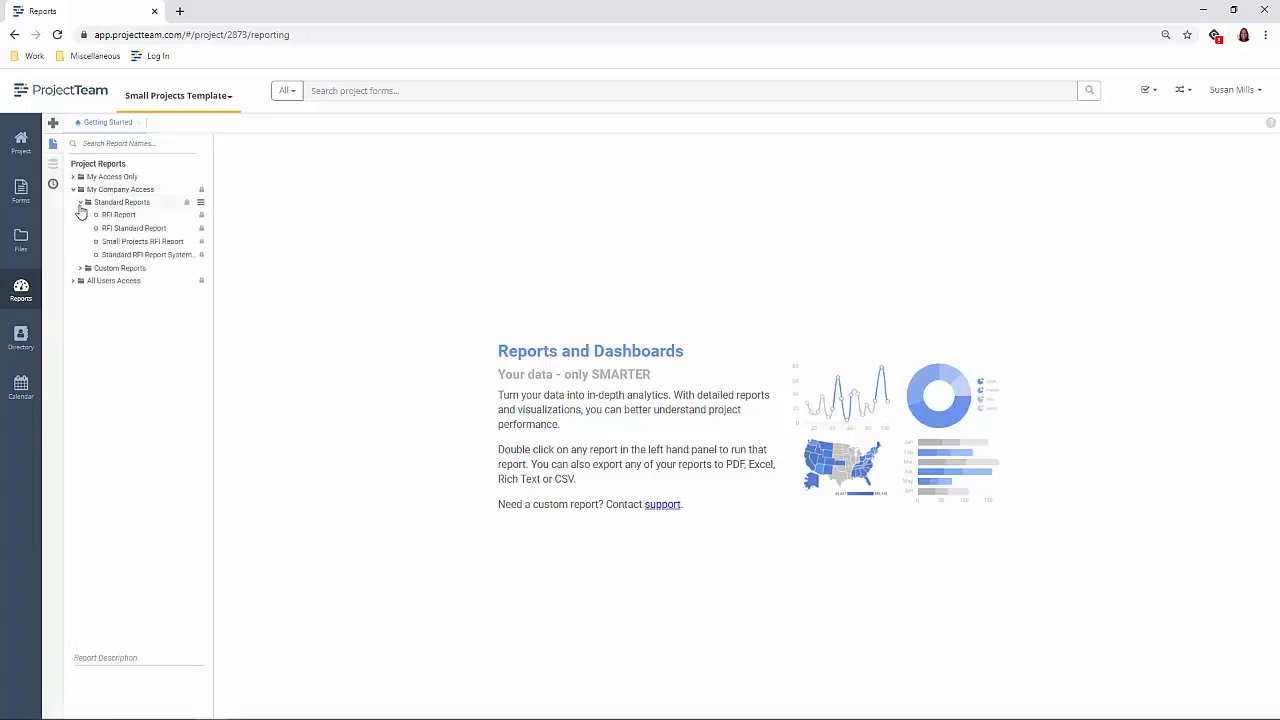
{"action": "left_click", "coordinate": [133, 249]}
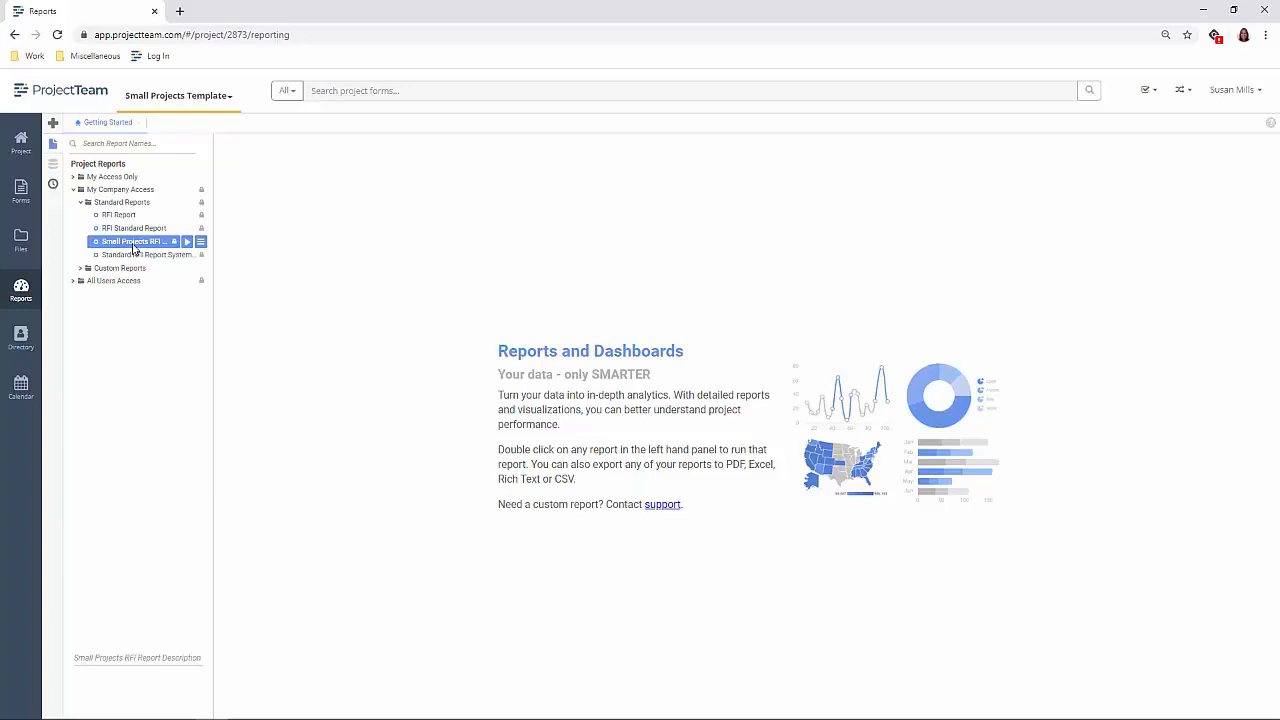
- Make the Small Projects Template project available as a template in its project details
{"action": "left_click", "coordinate": [21, 143]}
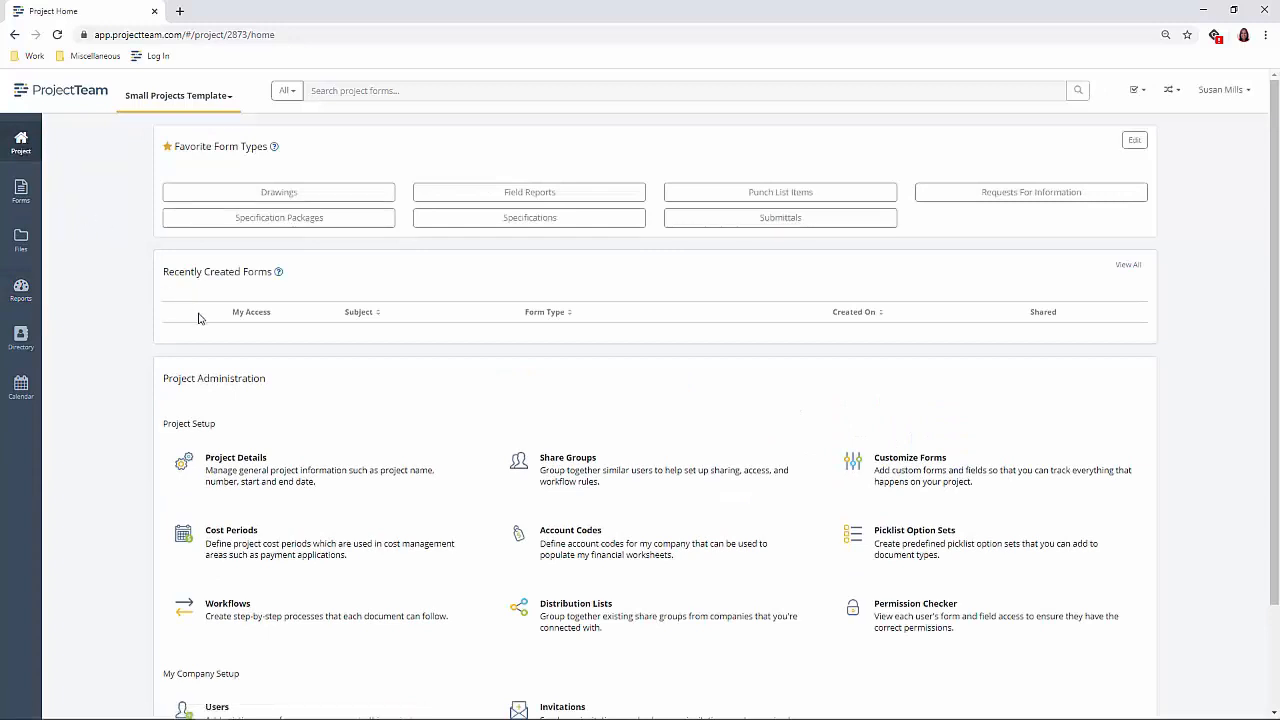
{"action": "left_click", "coordinate": [291, 456]}
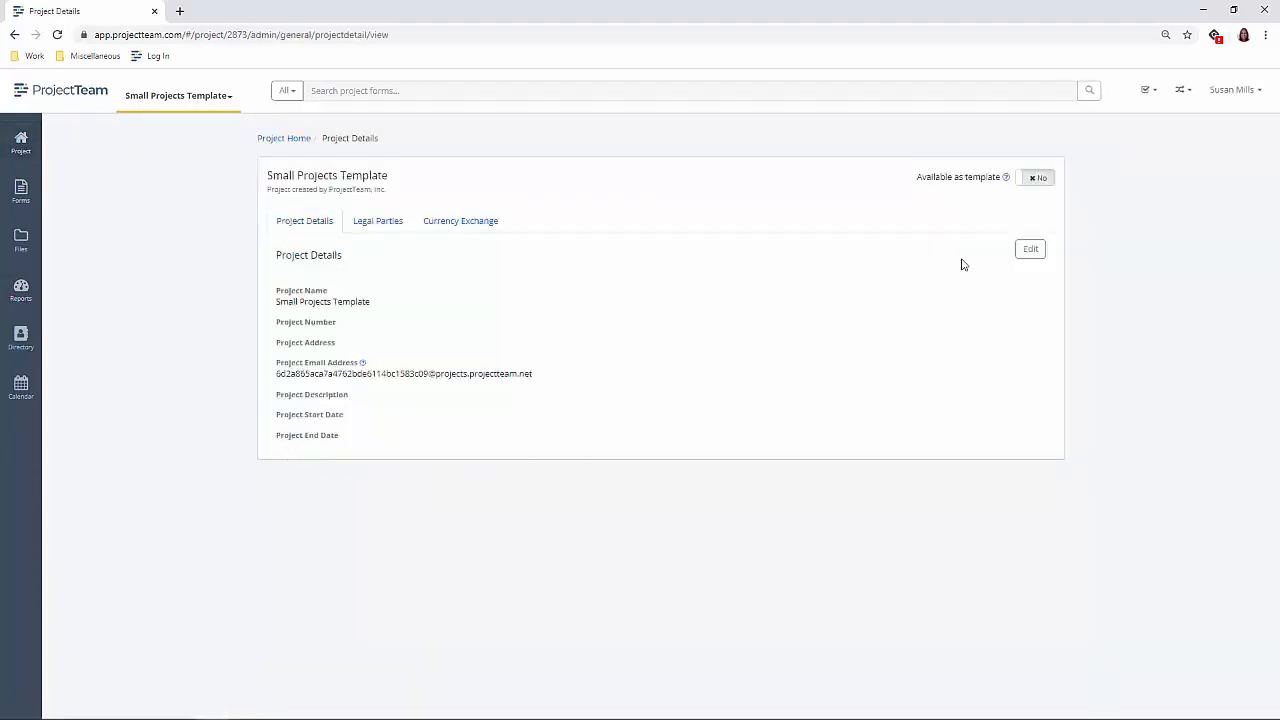
{"action": "left_click", "coordinate": [1043, 189]}
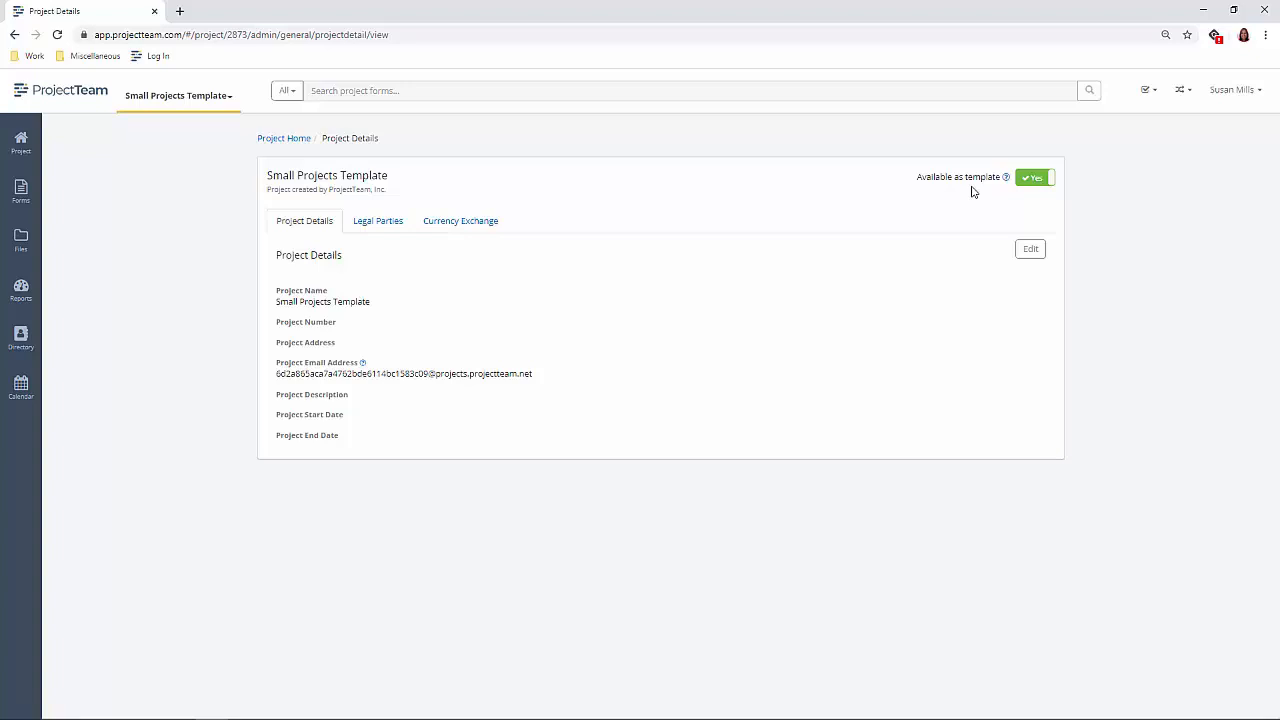
- Start a new project from the list of all projects by cloning the Small Projects Template
{"action": "left_click", "coordinate": [230, 97]}
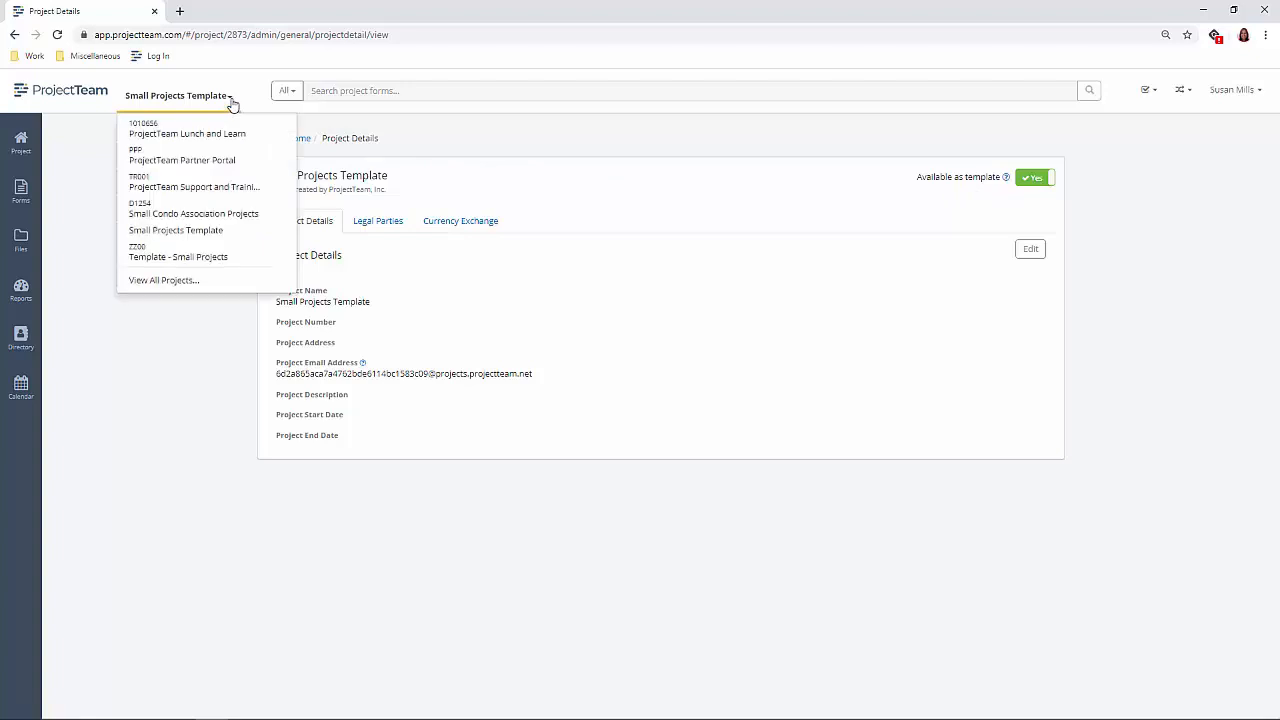
{"action": "left_click", "coordinate": [177, 285]}
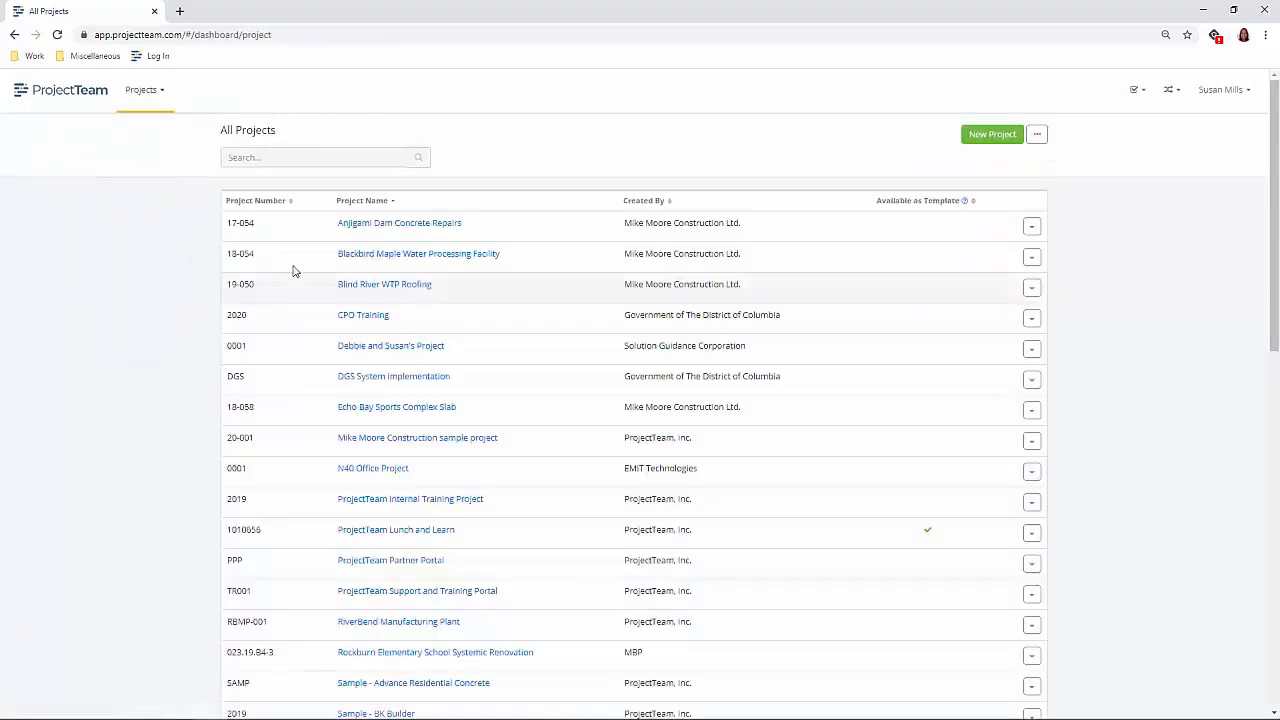
{"action": "left_click", "coordinate": [970, 140]}
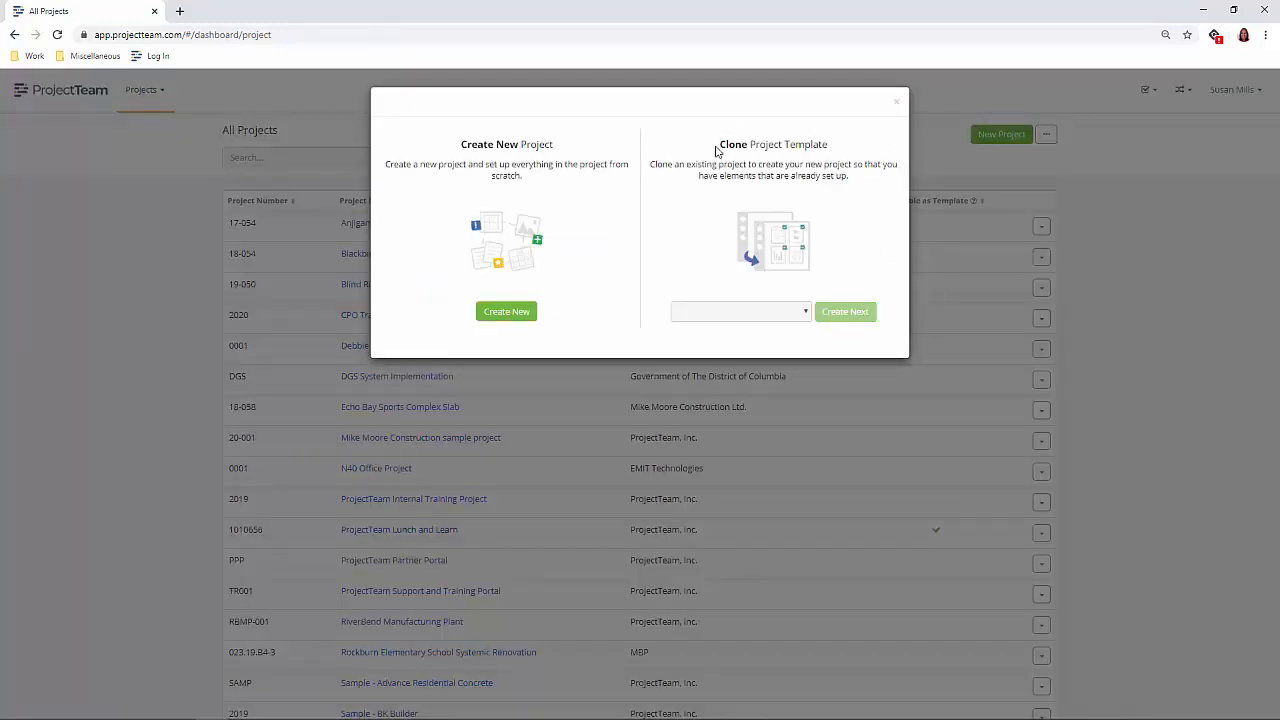
{"action": "left_click", "coordinate": [807, 316]}
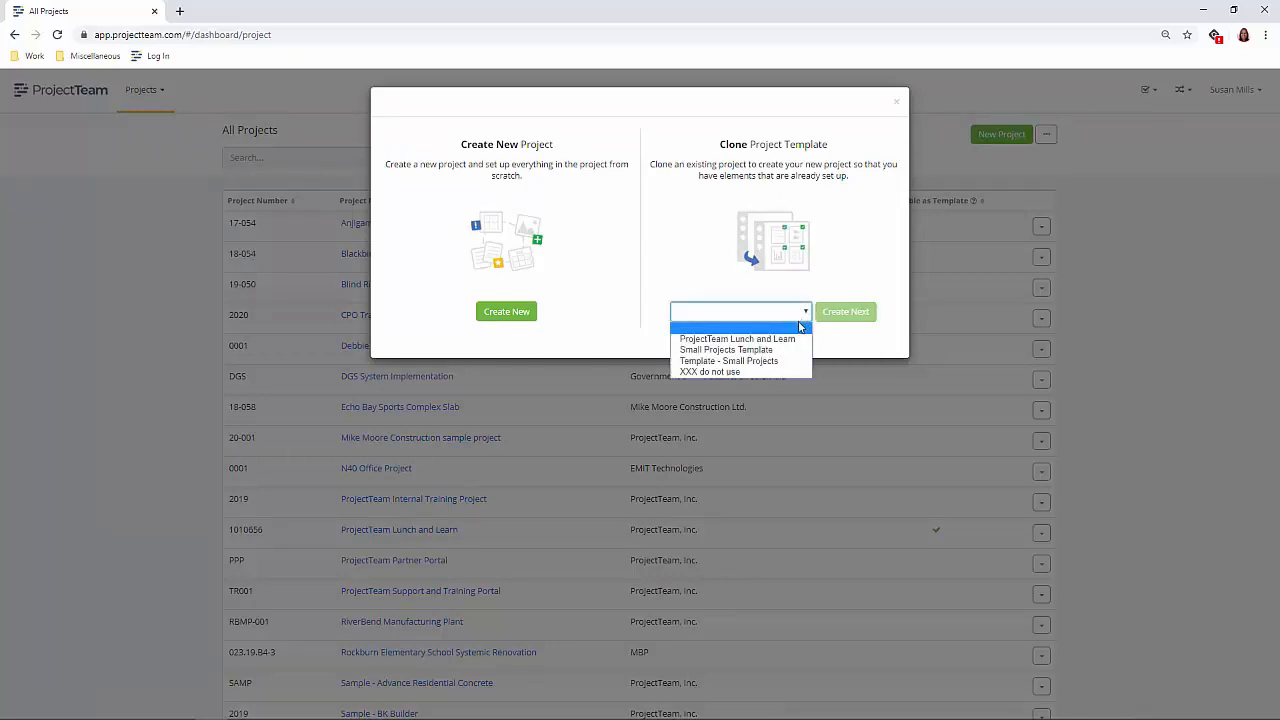
{"action": "left_click", "coordinate": [771, 352]}
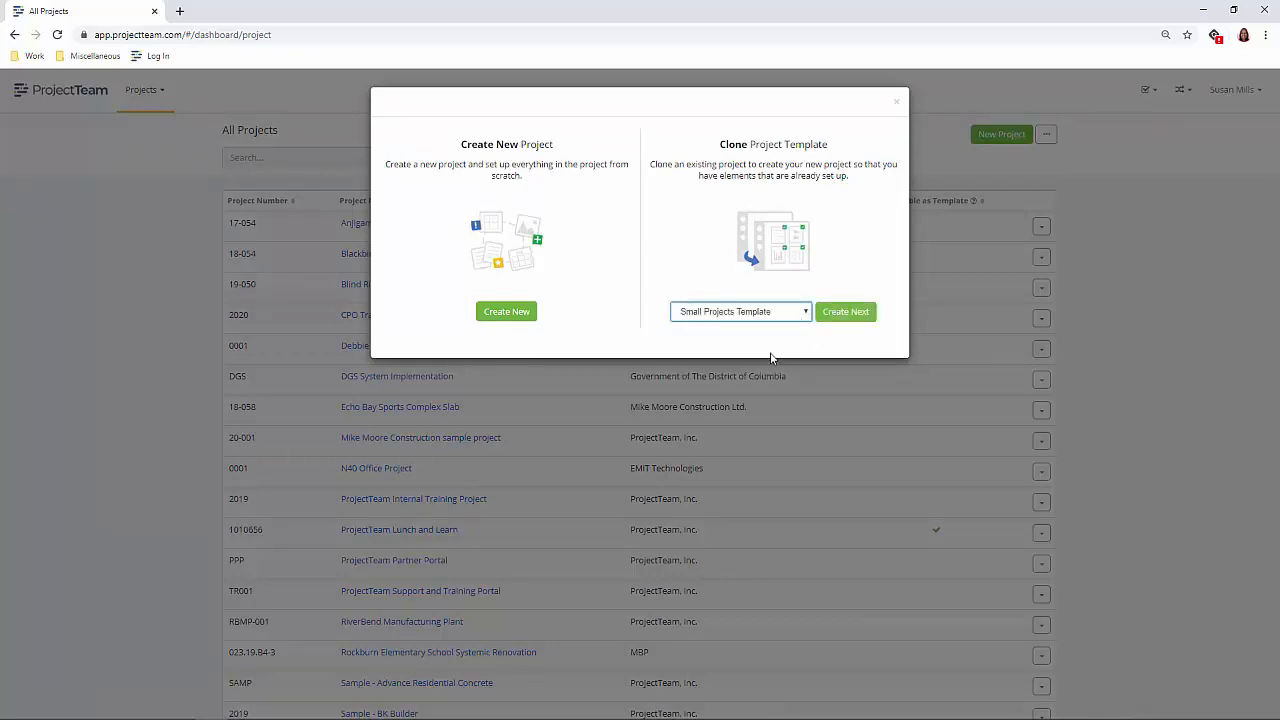
{"action": "left_click", "coordinate": [846, 313]}
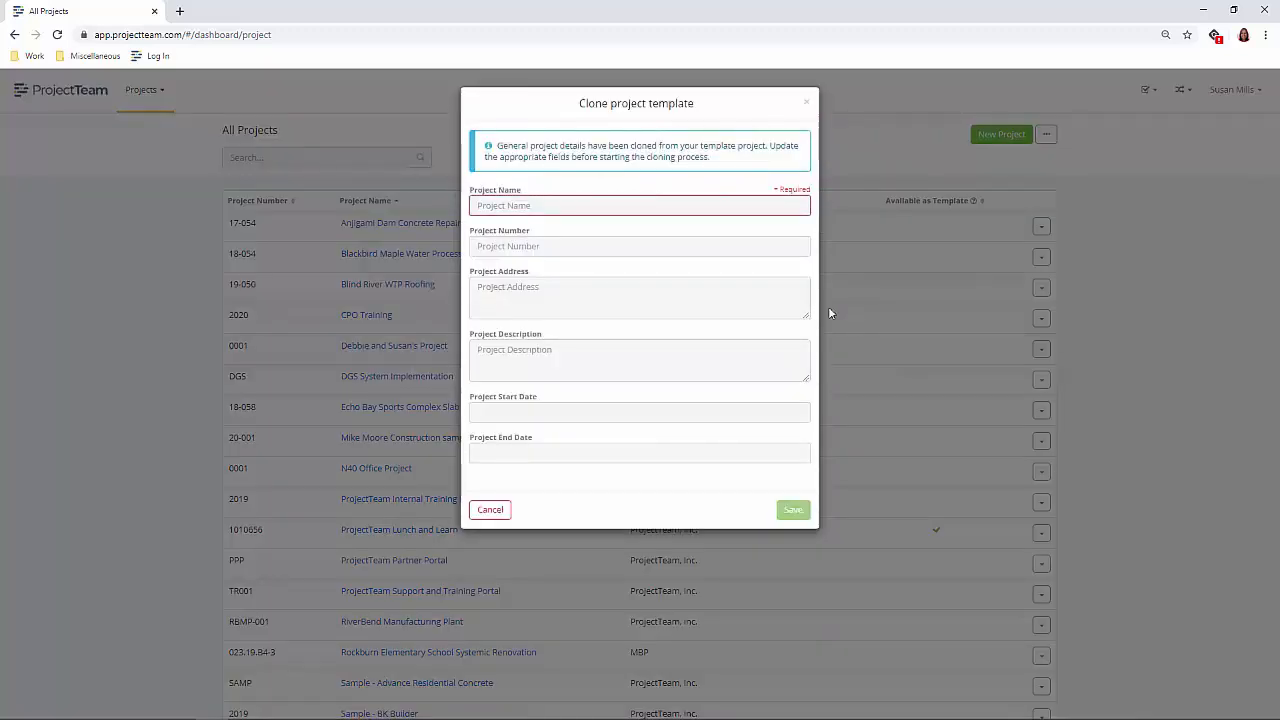
- Name the cloned project Construction Project 001, give it project number CP001, and save it
{"action": "left_click", "coordinate": [608, 206]}
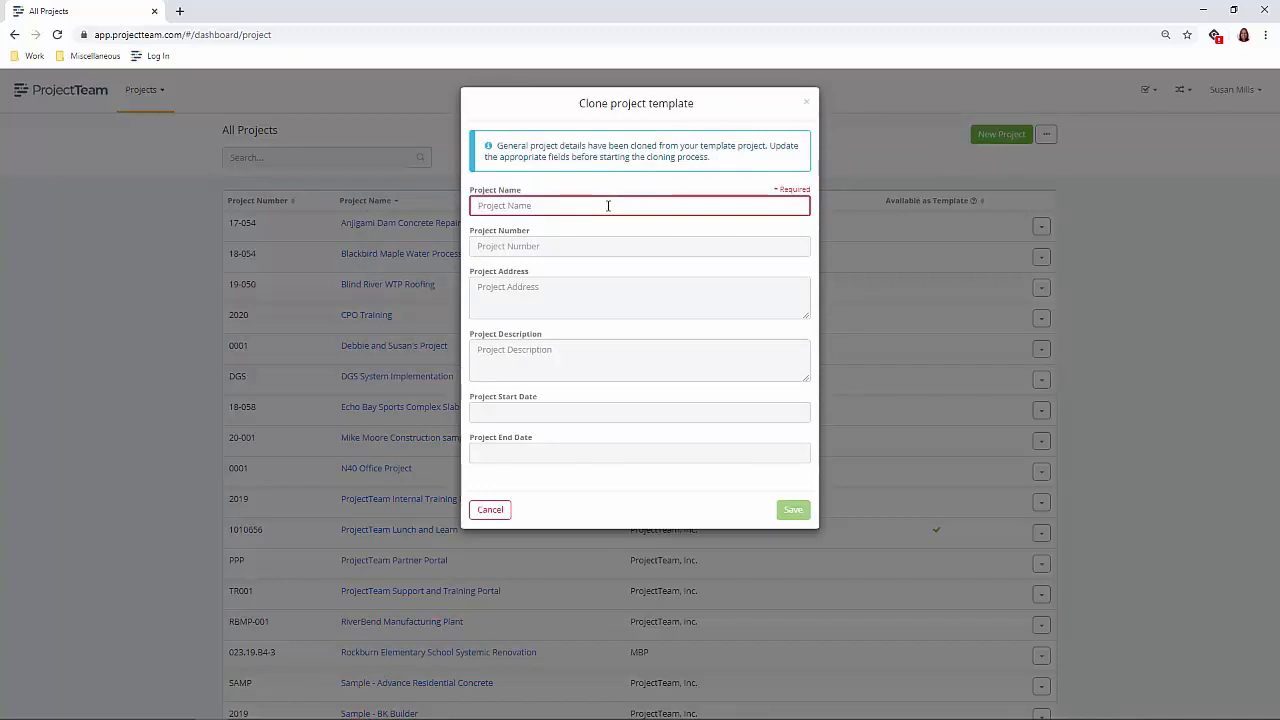
{"action": "type", "text": "Constructio"}
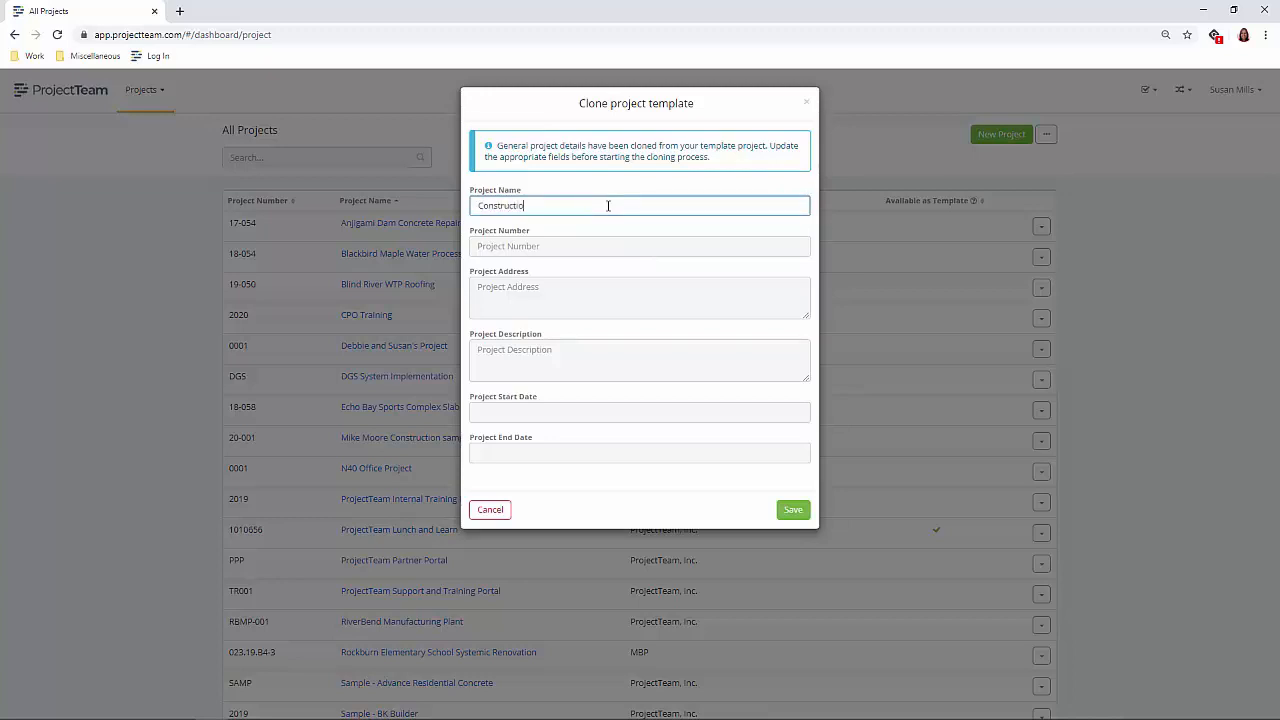
{"action": "type", "text": "n Project 001"}
{"action": "key", "text": "Tab"}
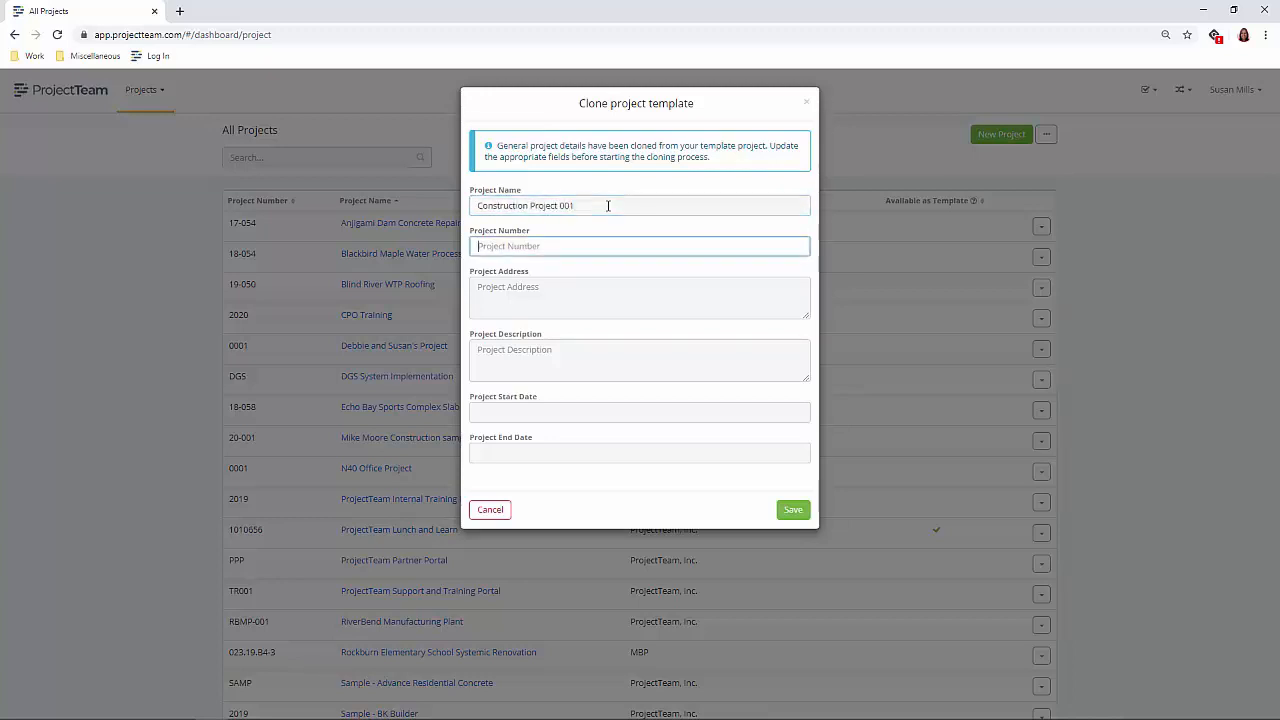
{"action": "type", "text": "CP001"}
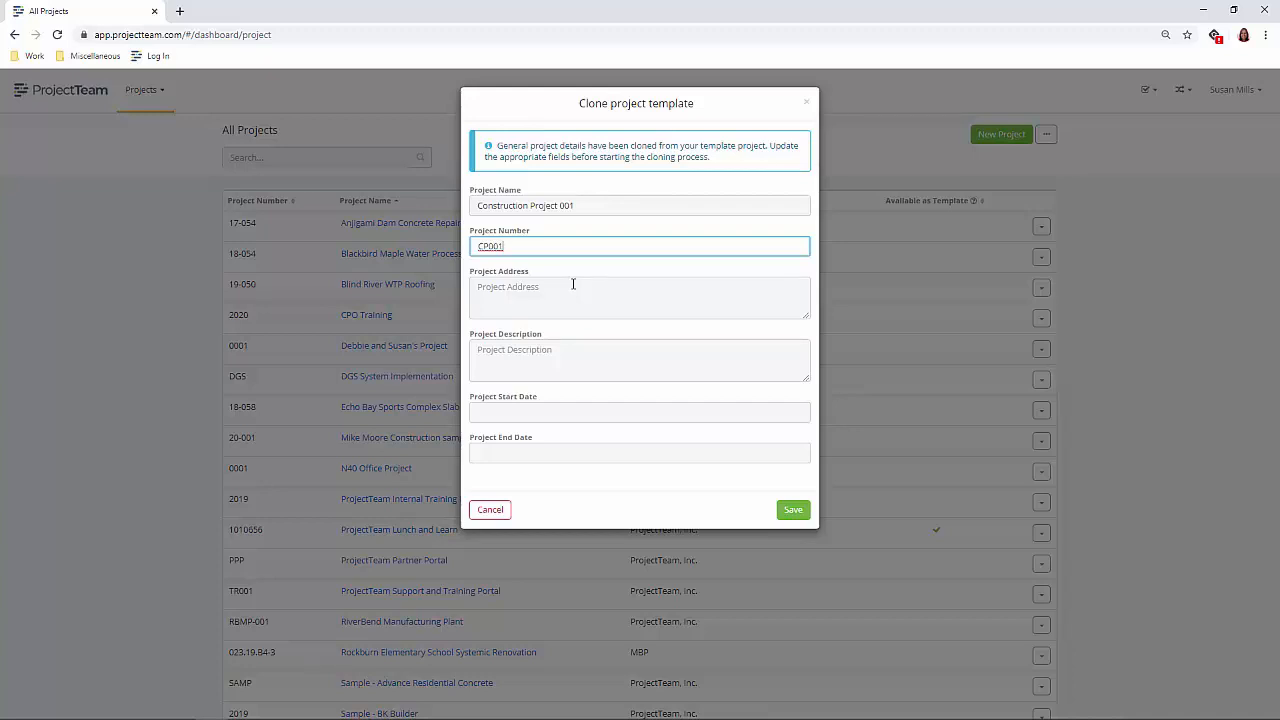
{"action": "left_click", "coordinate": [793, 511]}
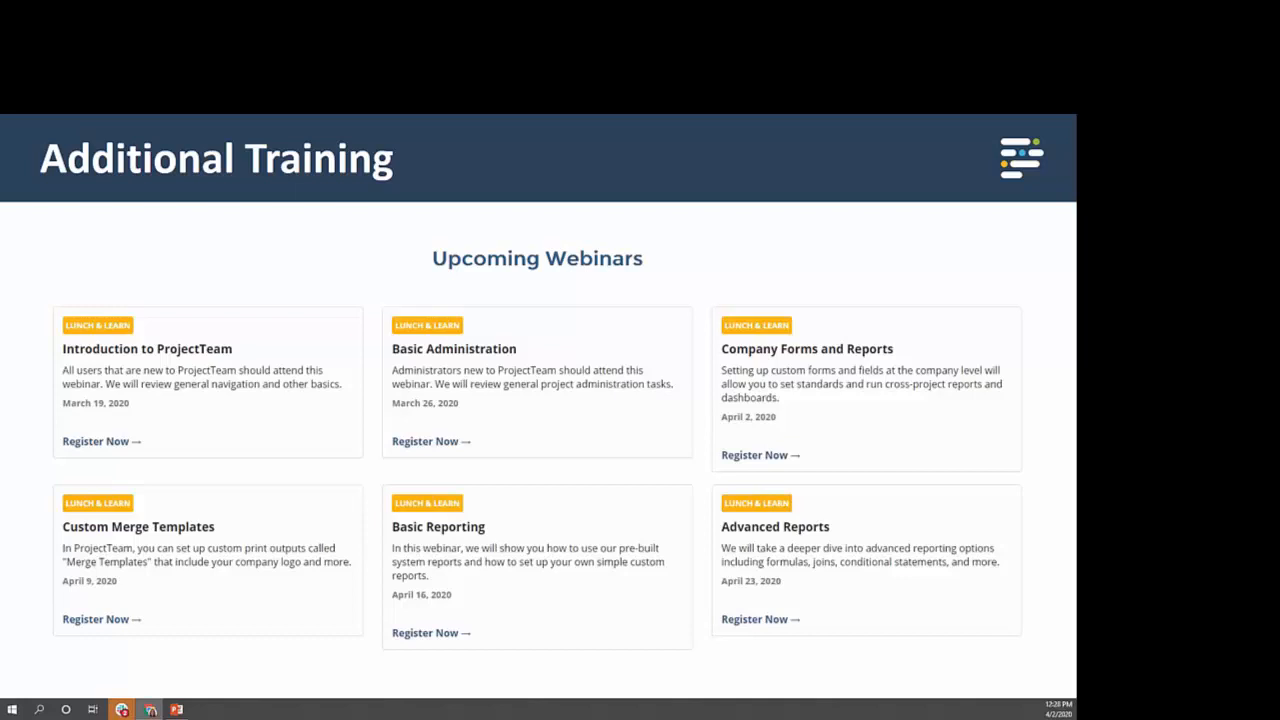
{"action": "key", "text": "Right"}
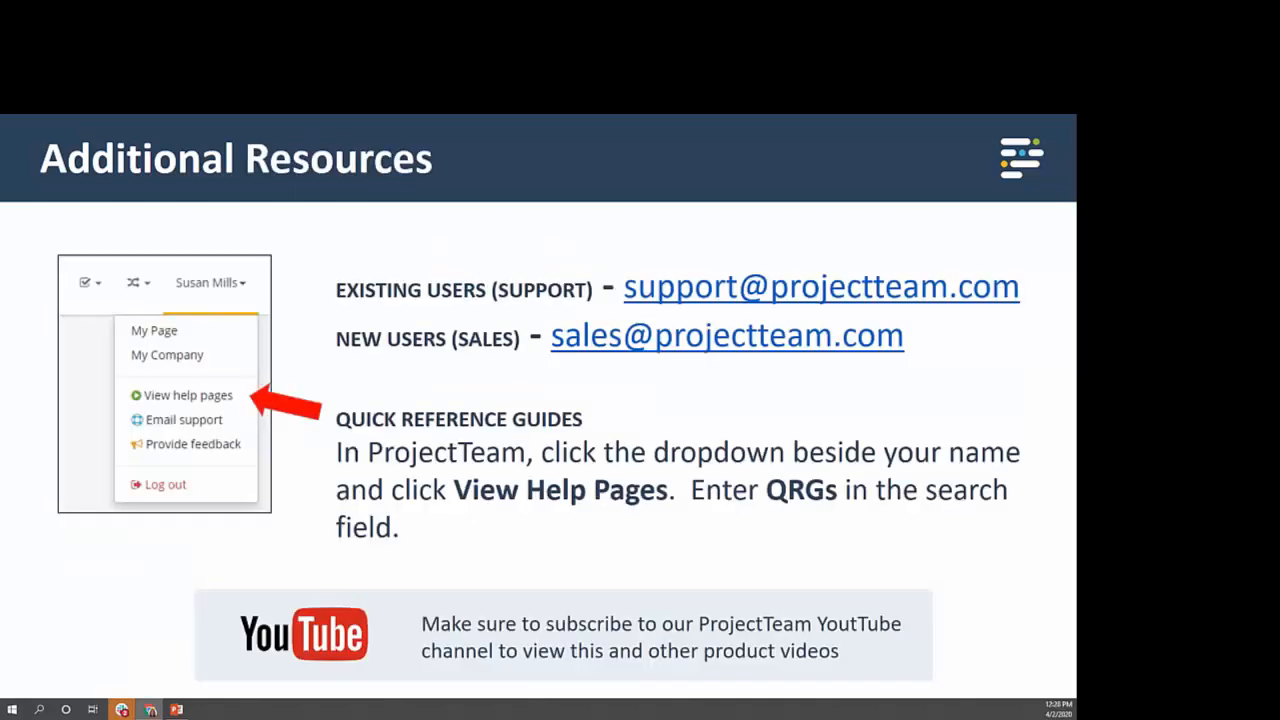